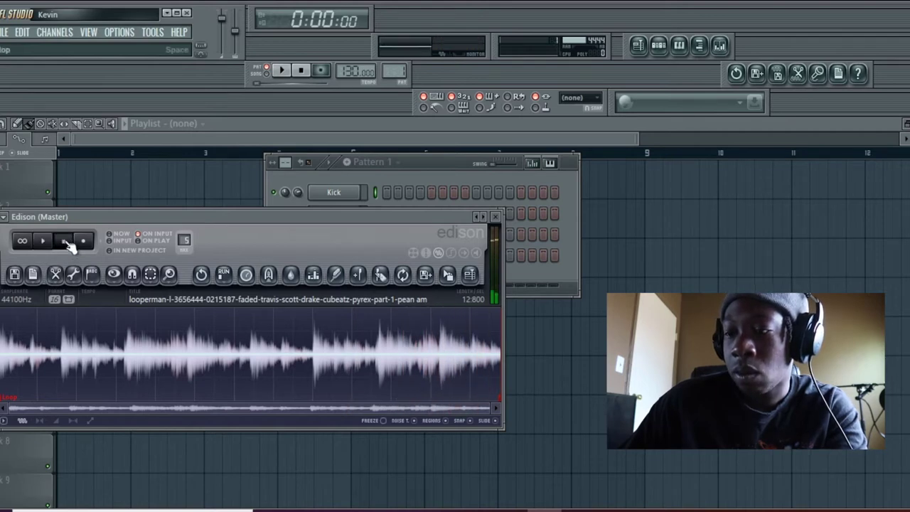
# - Place the looperman loop from Edison at bar 1 of playlist track 1 and set the project tempo to 150 BPM
pyautogui.click(58, 279)
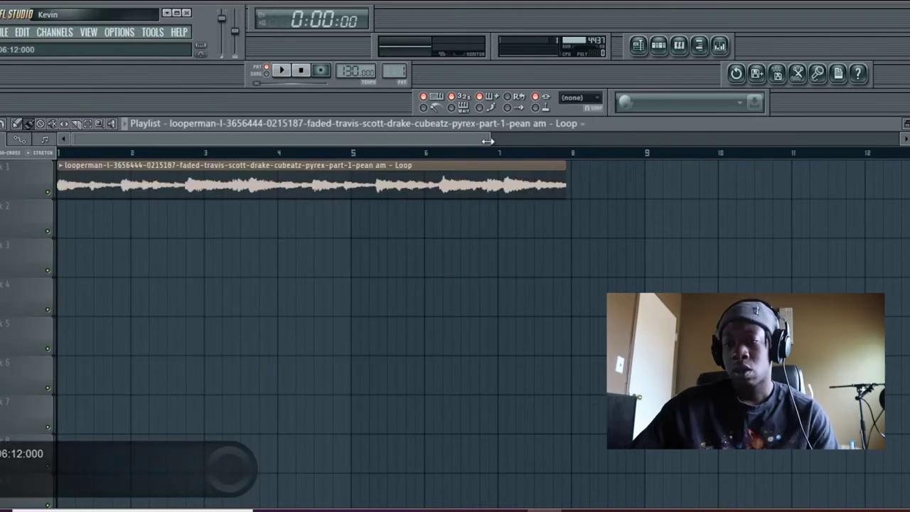
pyautogui.moveTo(488, 140); pyautogui.dragTo(898, 141)
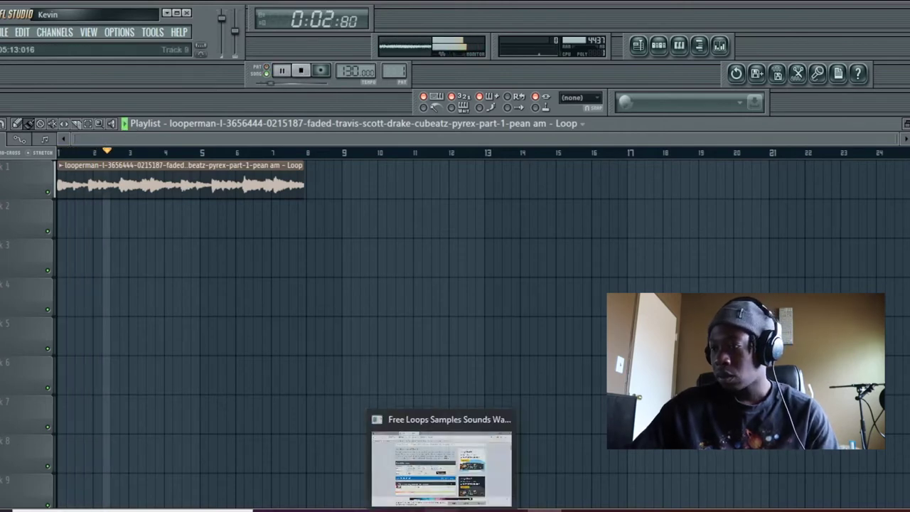
pyautogui.scroll(15, 349, 71)
pyautogui.scroll(4, 352, 71)
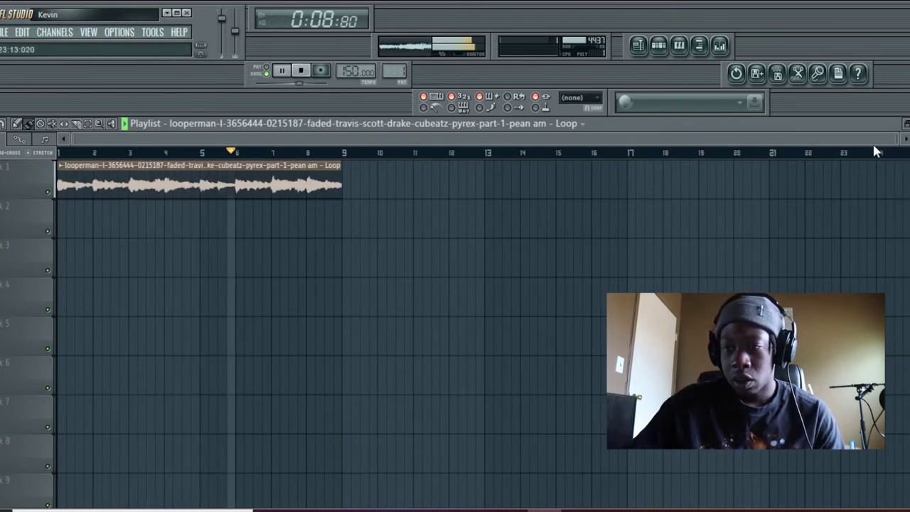
pyautogui.moveTo(894, 144); pyautogui.dragTo(78, 146)
pyautogui.moveTo(358, 139); pyautogui.dragTo(574, 136)
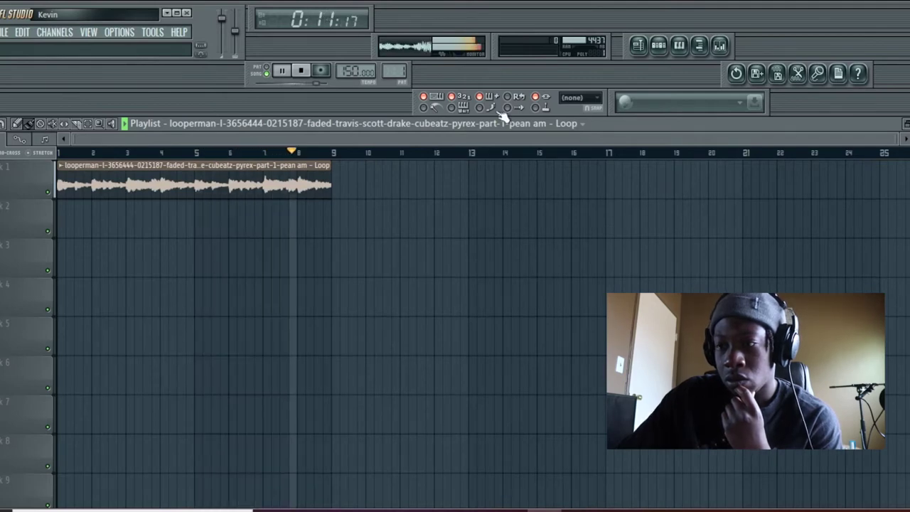
# - Show all channels in the step sequencer and route the looperman loop channel to mixer insert 5
pyautogui.click(661, 47)
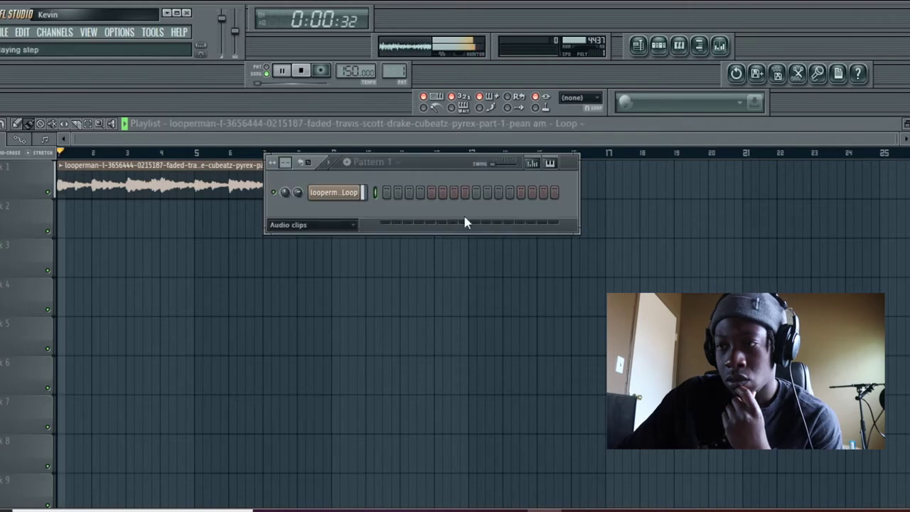
pyautogui.click(345, 227)
pyautogui.click(346, 240)
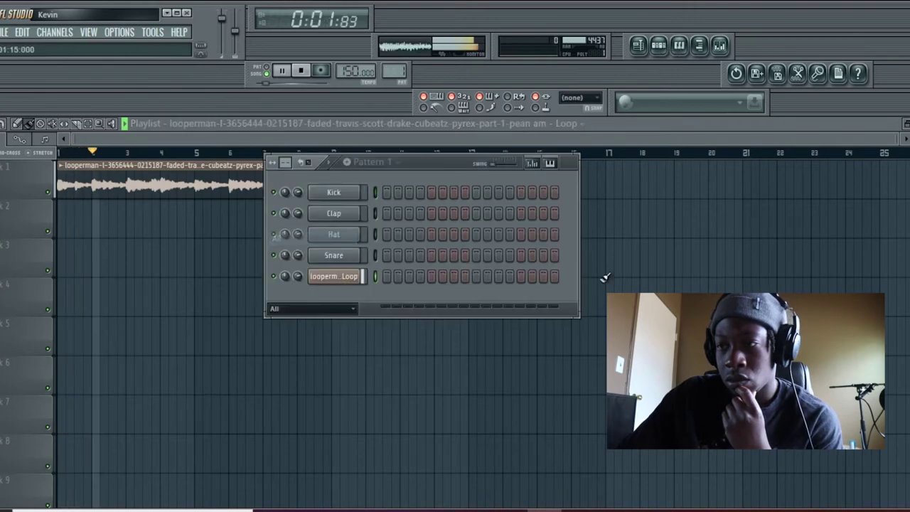
pyautogui.click(345, 281)
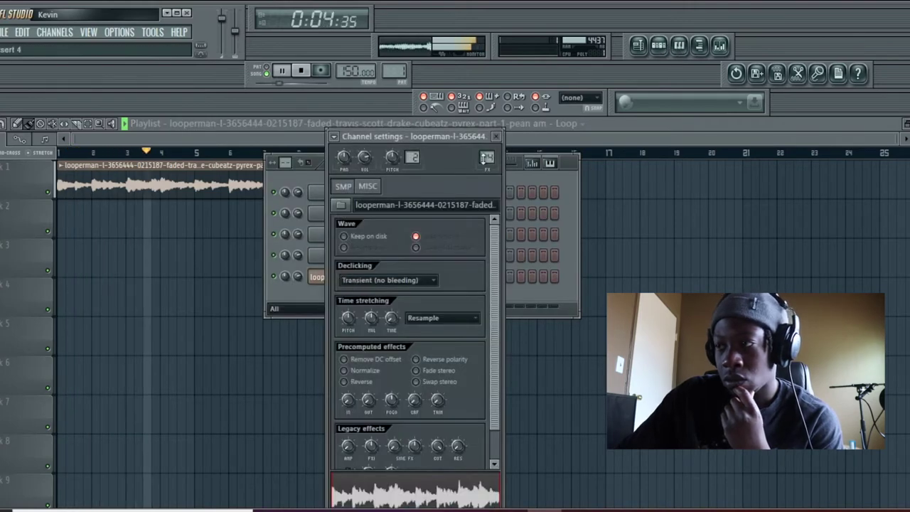
pyautogui.click(497, 138)
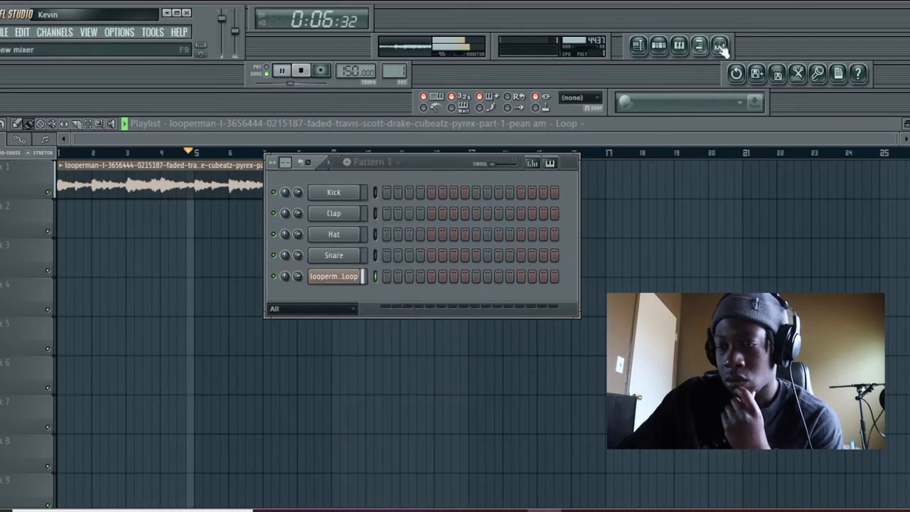
# - Bring up the mixer and the sample browser, and load Fruity Parametric EQ 2 in the first effect slot of insert 5
pyautogui.click(720, 46)
pyautogui.click(658, 47)
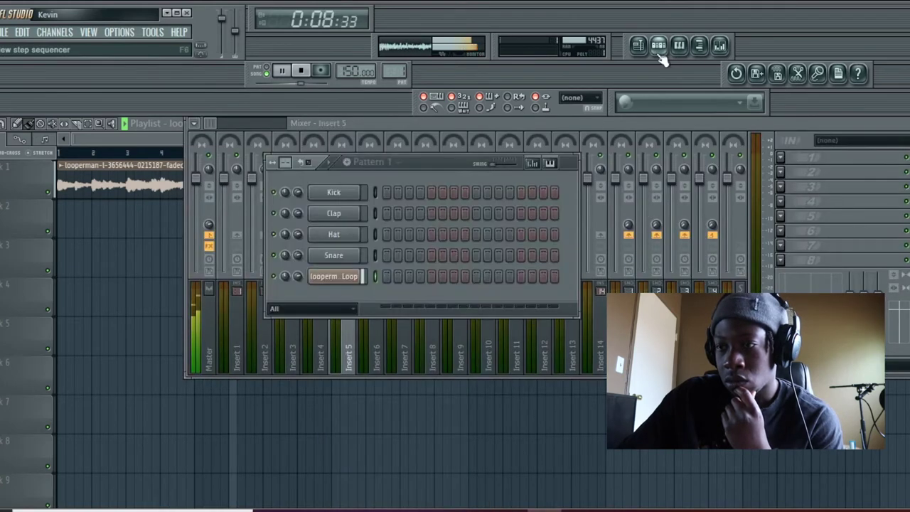
pyautogui.click(88, 33)
pyautogui.click(107, 97)
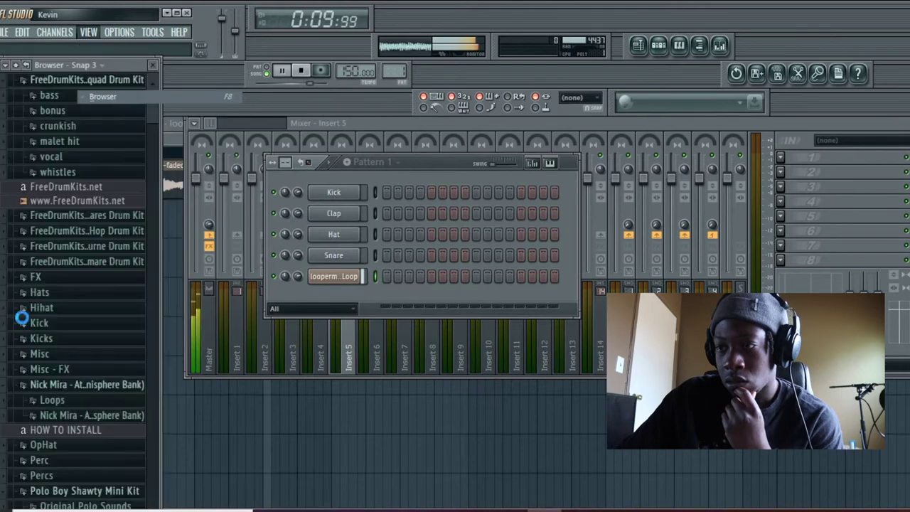
pyautogui.click(348, 355)
pyautogui.click(791, 158)
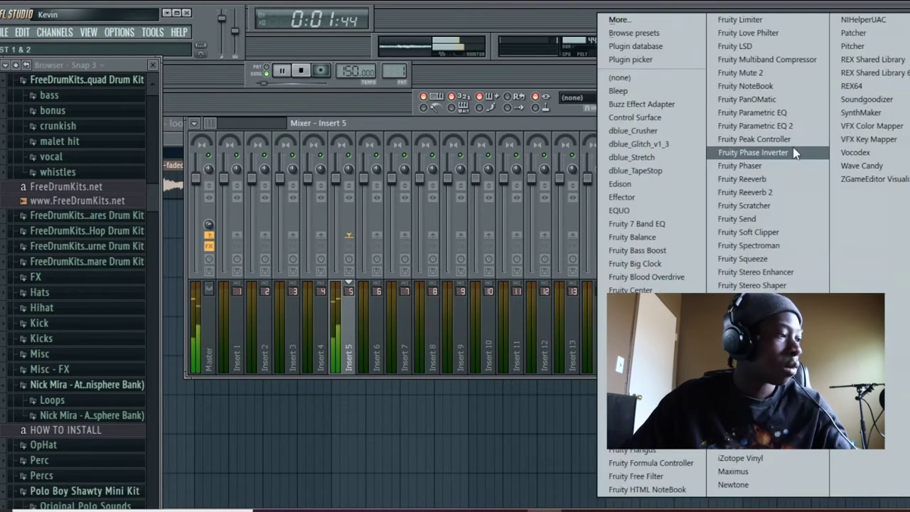
pyautogui.click(796, 127)
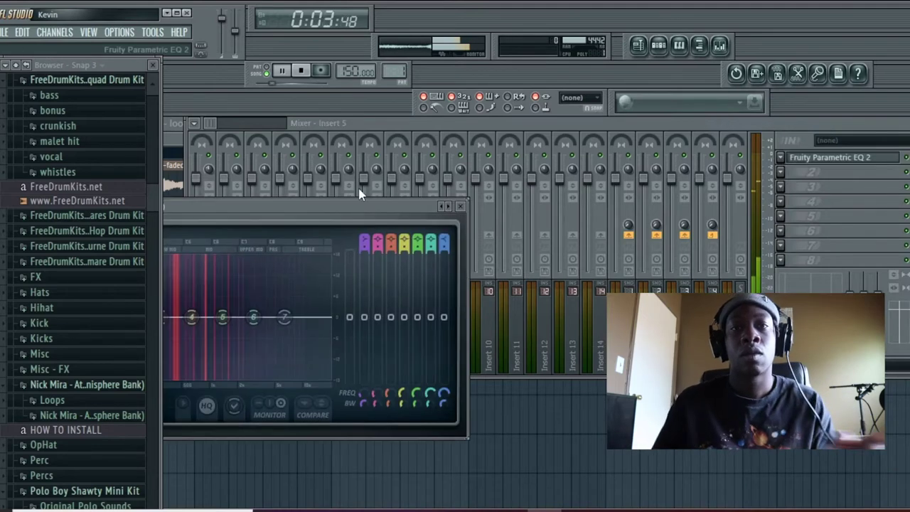
# - Cut the loop's lows with EQ band 1 at about 97 Hz and roll off its highs with band 7
pyautogui.moveTo(291, 268); pyautogui.dragTo(308, 329)
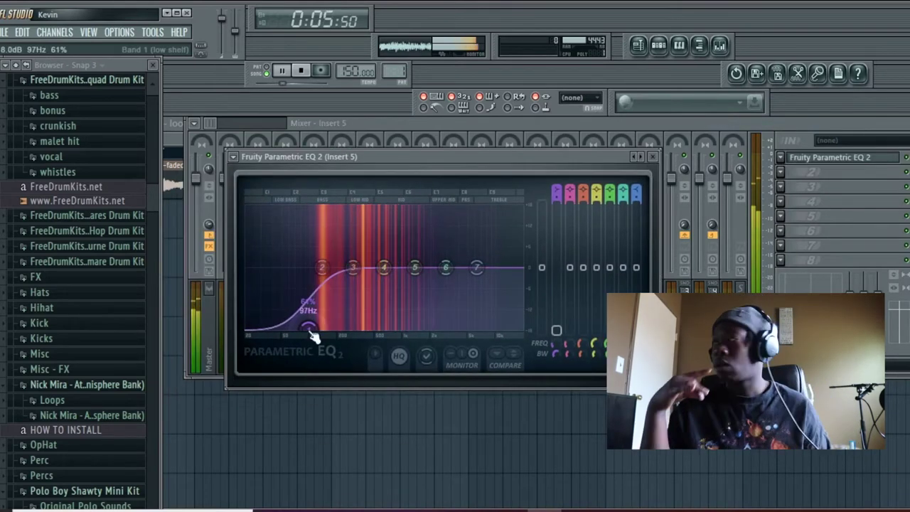
pyautogui.moveTo(481, 276); pyautogui.dragTo(503, 302)
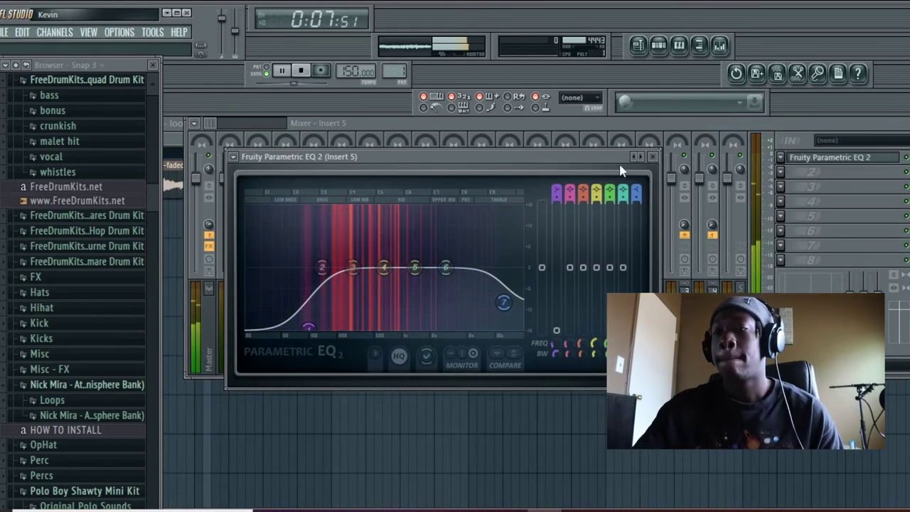
pyautogui.click(654, 157)
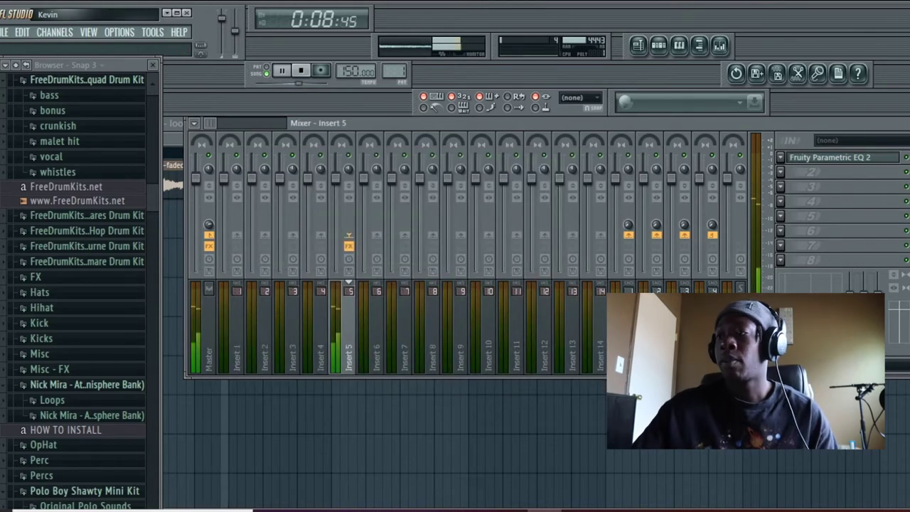
# - Load 808 [ Spinz ] into the Kick channel and Hi Hat [ Garden ] into the Hat channel from the Prodbyjack Go To Drumkit
pyautogui.click(659, 46)
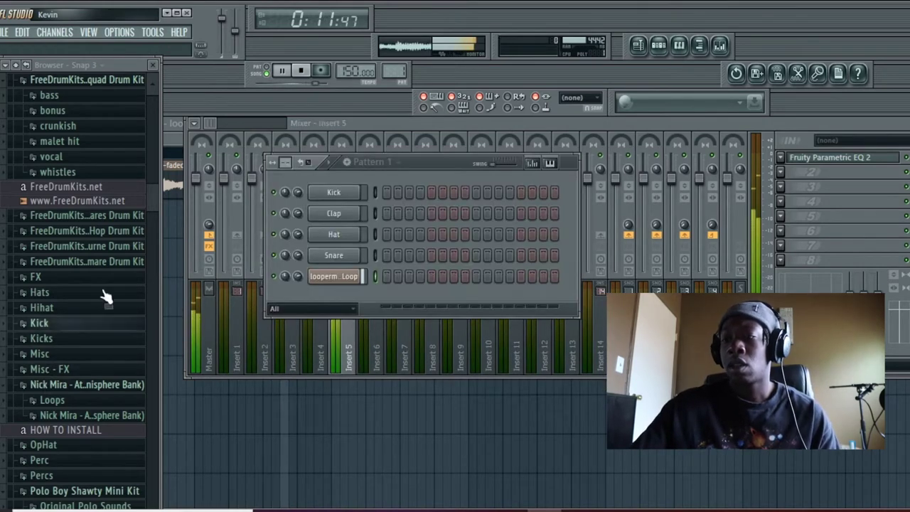
pyautogui.scroll(8, 145, 181)
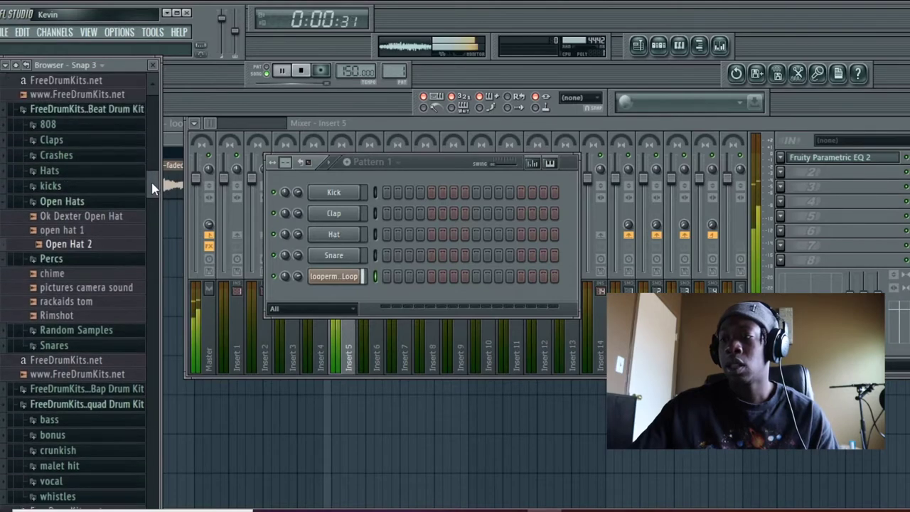
pyautogui.scroll(1, 153, 186)
pyautogui.moveTo(152, 186); pyautogui.dragTo(154, 217)
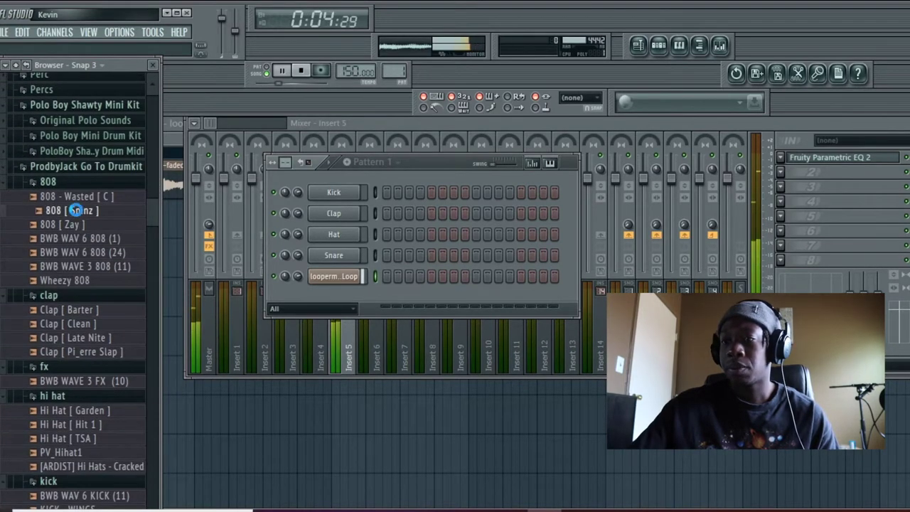
pyautogui.moveTo(81, 218); pyautogui.dragTo(330, 193)
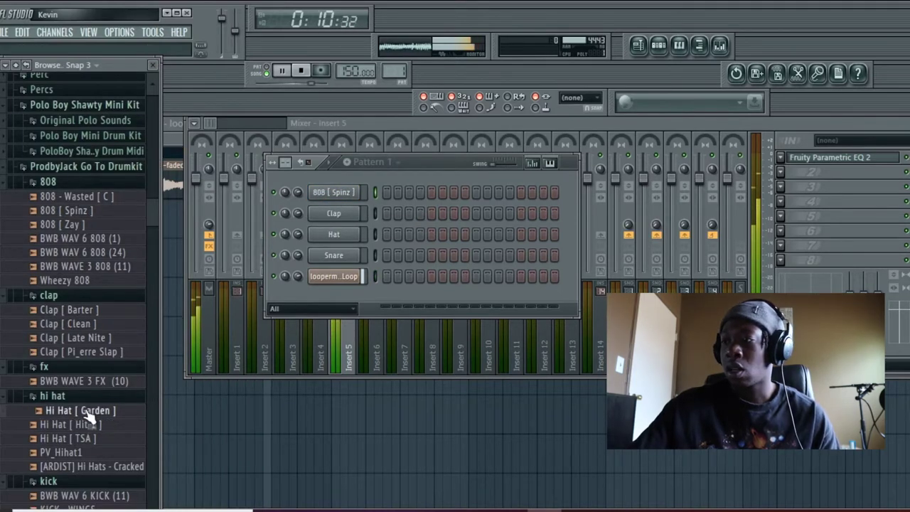
pyautogui.moveTo(95, 418); pyautogui.dragTo(334, 236)
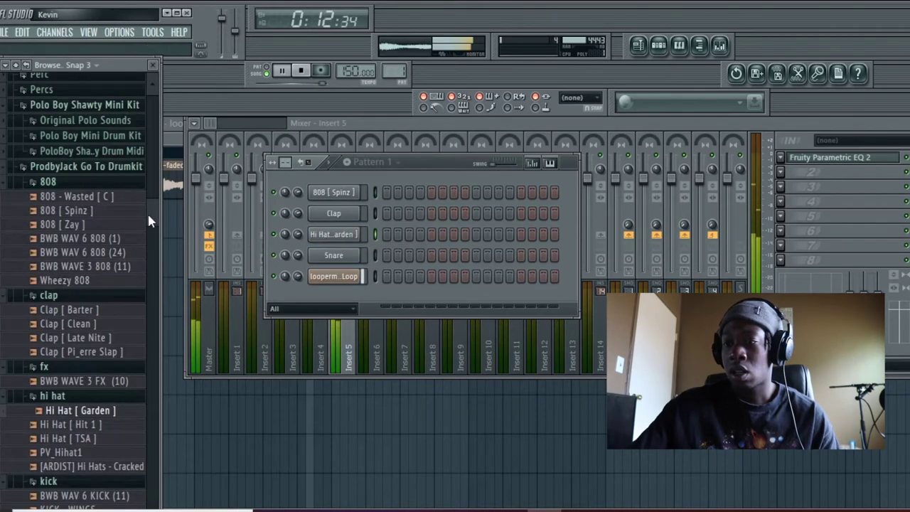
# - Load the drew sample from the ANDROMEDA kit's snares folder into the Snare channel
pyautogui.scroll(15, 161, 179)
pyautogui.scroll(-6, 161, 179)
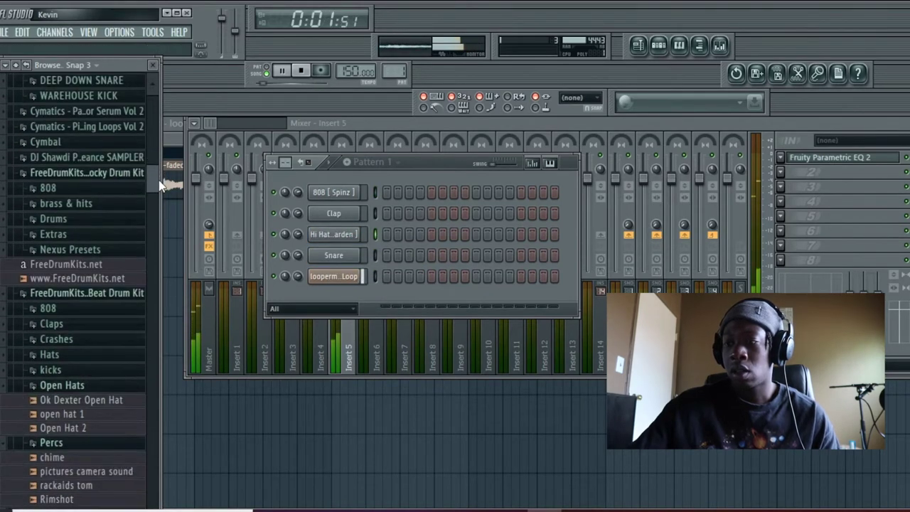
pyautogui.scroll(15, 161, 183)
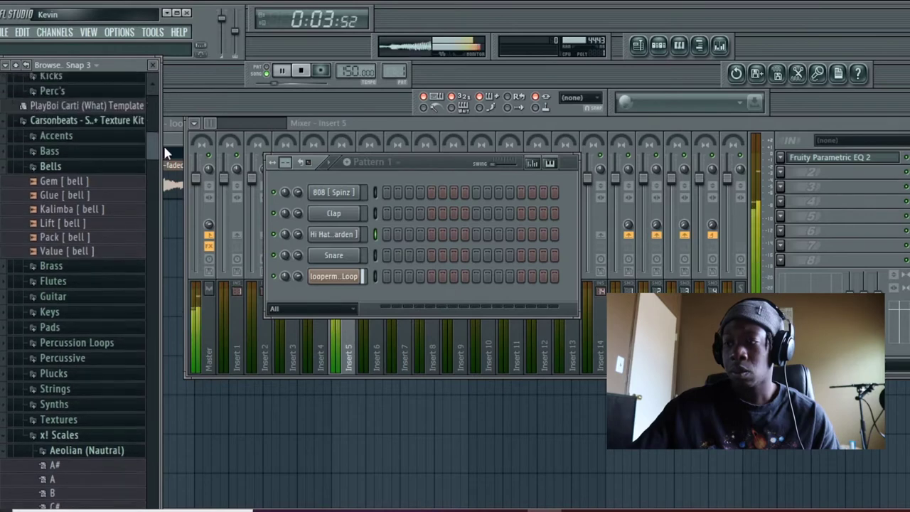
pyautogui.scroll(10, 165, 152)
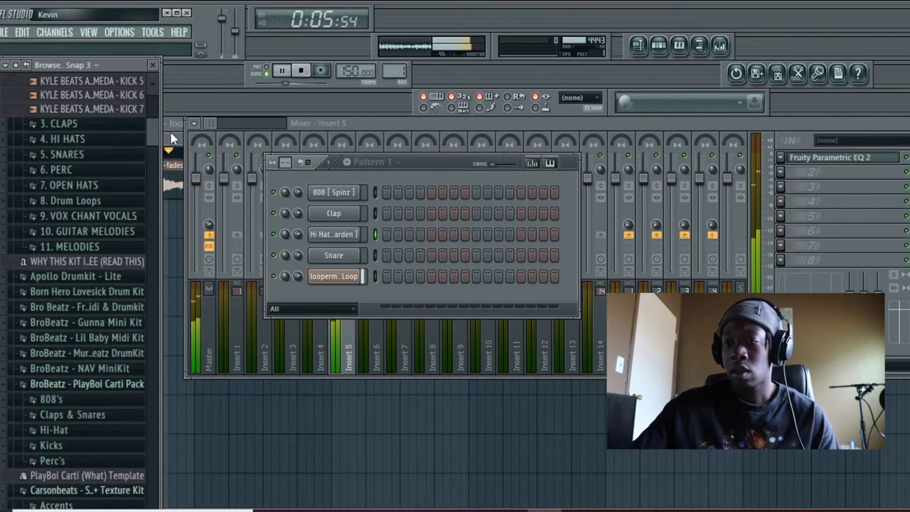
pyautogui.scroll(10, 173, 135)
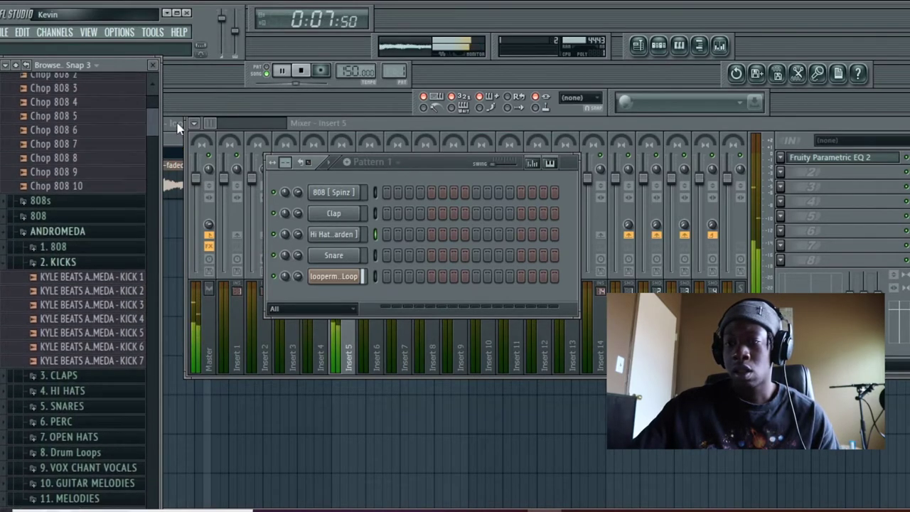
pyautogui.scroll(1, 182, 122)
pyautogui.scroll(-8, 183, 127)
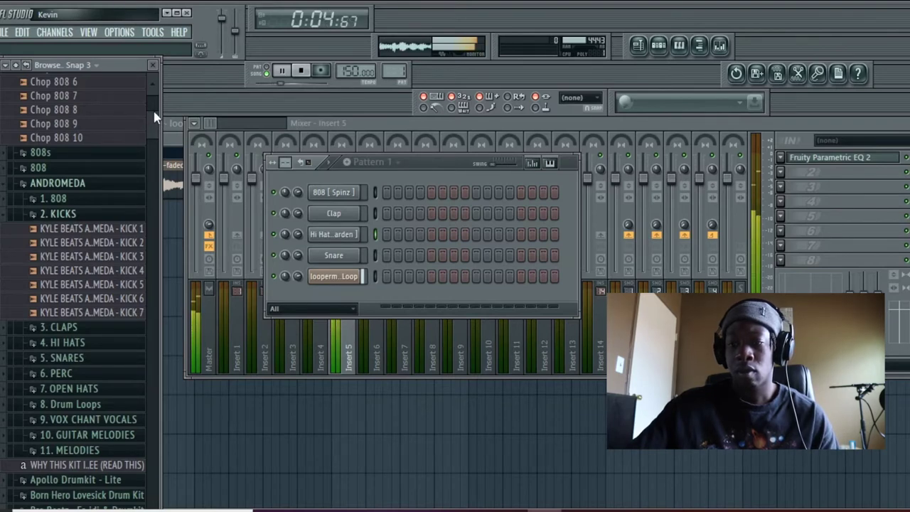
pyautogui.moveTo(153, 108); pyautogui.dragTo(152, 118)
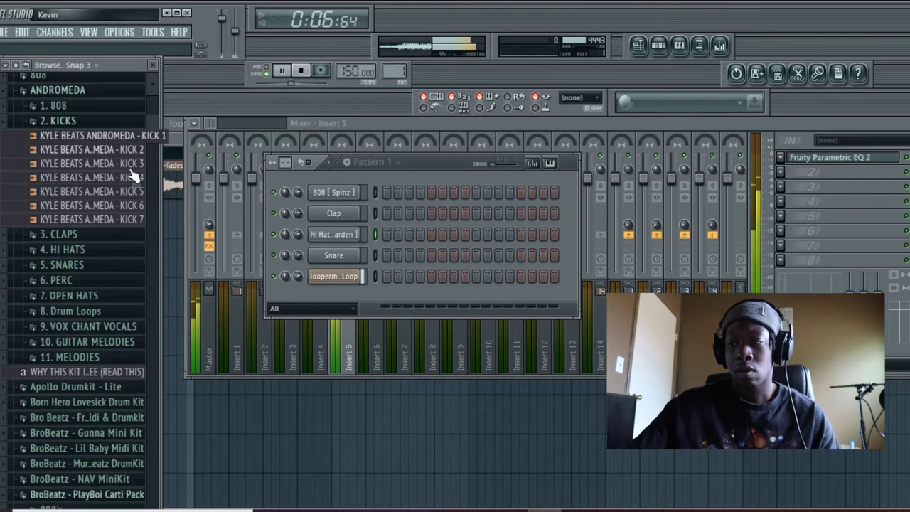
pyautogui.click(81, 264)
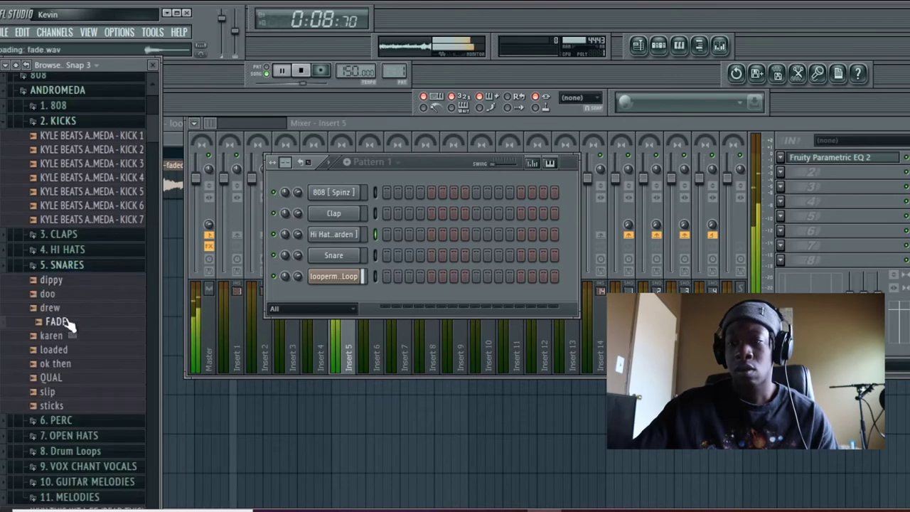
pyautogui.moveTo(72, 313)
pyautogui.mouseDown()
pyautogui.moveTo(328, 245)
pyautogui.moveTo(330, 213)
pyautogui.moveTo(335, 257)
pyautogui.mouseUp()
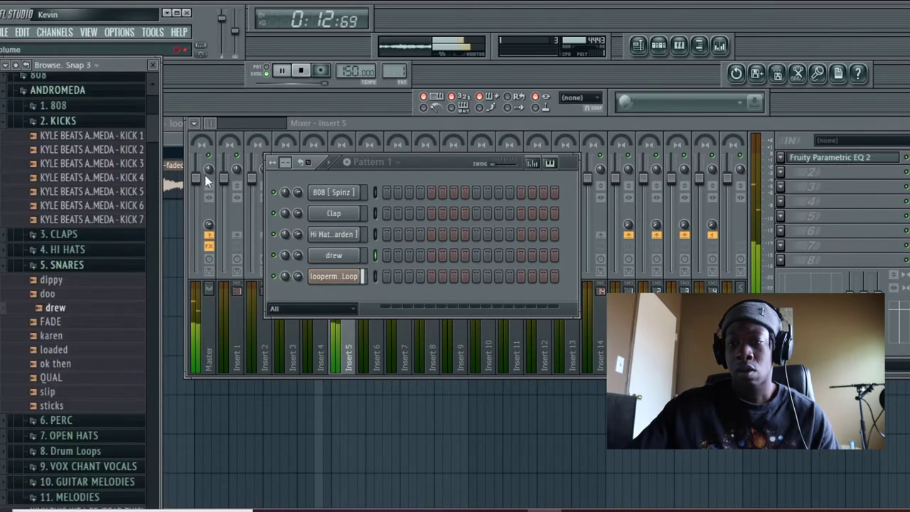
# - Close the browser and place a Pattern 1 clip at bar 1 of playlist track 2
pyautogui.click(154, 66)
pyautogui.click(174, 137)
pyautogui.click(241, 125)
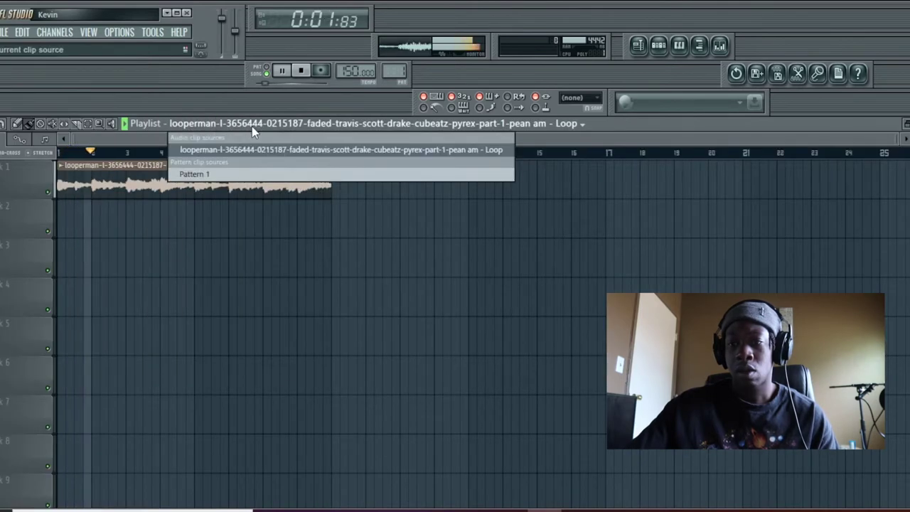
pyautogui.click(237, 178)
pyautogui.moveTo(260, 229); pyautogui.dragTo(74, 230)
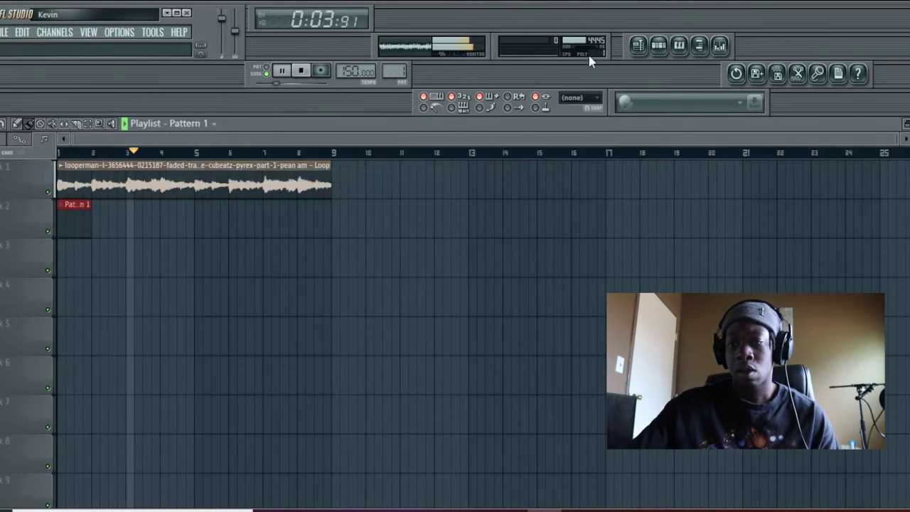
# - Fill the Hi Hat [ Garden ] channel on every 2 steps in Pattern 1
pyautogui.click(668, 49)
pyautogui.rightClick(350, 242)
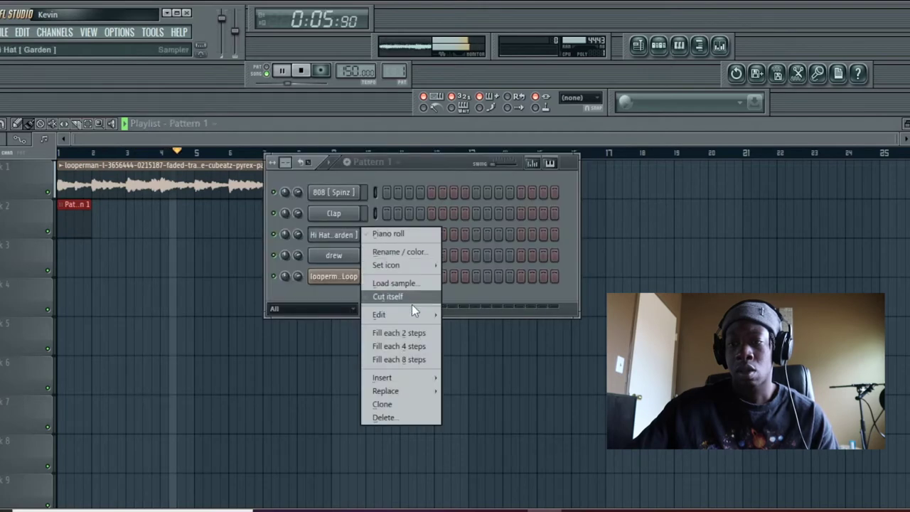
pyautogui.click(418, 335)
# - Duplicate the one-bar hi-hat notes in the piano roll until they fill eight bars
pyautogui.rightClick(359, 235)
pyautogui.click(377, 232)
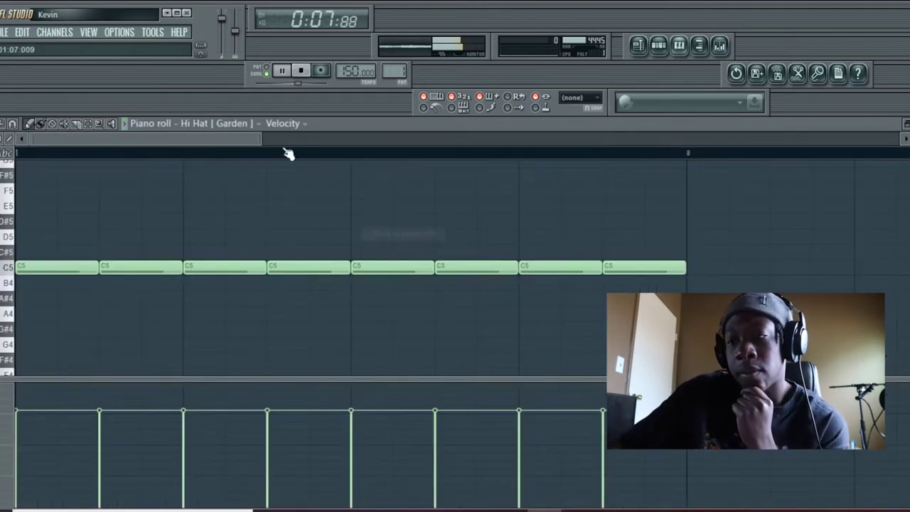
pyautogui.moveTo(258, 136); pyautogui.dragTo(885, 20)
pyautogui.hotkey('ctrl', 'b')
pyautogui.hotkey('ctrl', 'b')
pyautogui.hotkey('ctrl', 'b')
pyautogui.hotkey('ctrl', 'b')
pyautogui.hotkey('ctrl', 'b')
pyautogui.hotkey('ctrl', 'b')
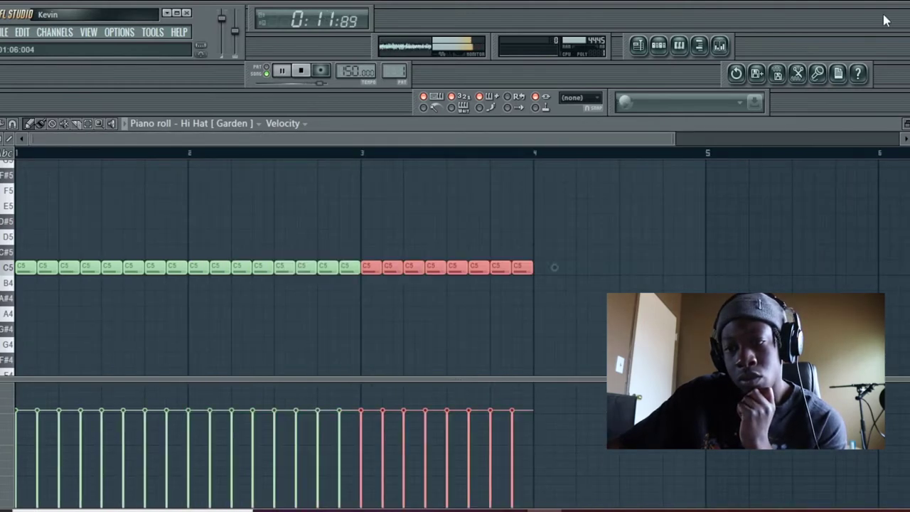
pyautogui.hotkey('ctrl', 'b')
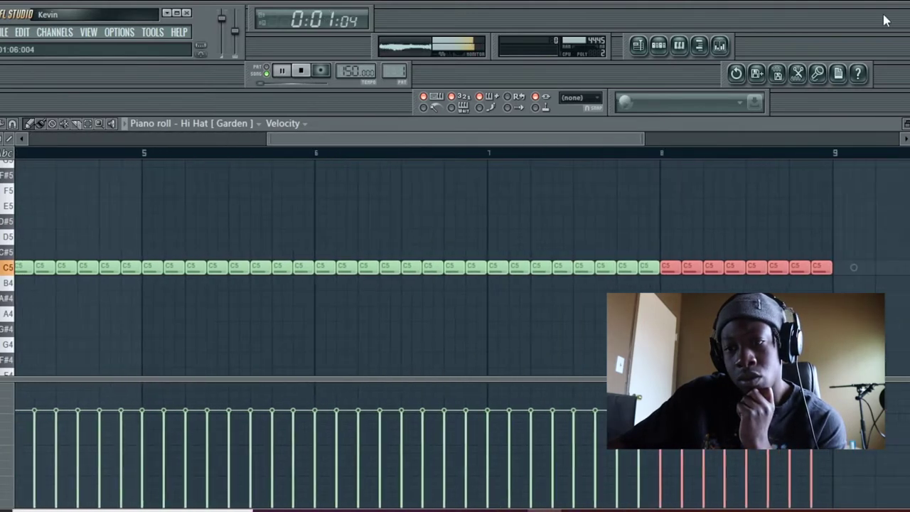
pyautogui.moveTo(386, 140); pyautogui.dragTo(89, 347)
pyautogui.moveTo(406, 140); pyautogui.dragTo(897, 140)
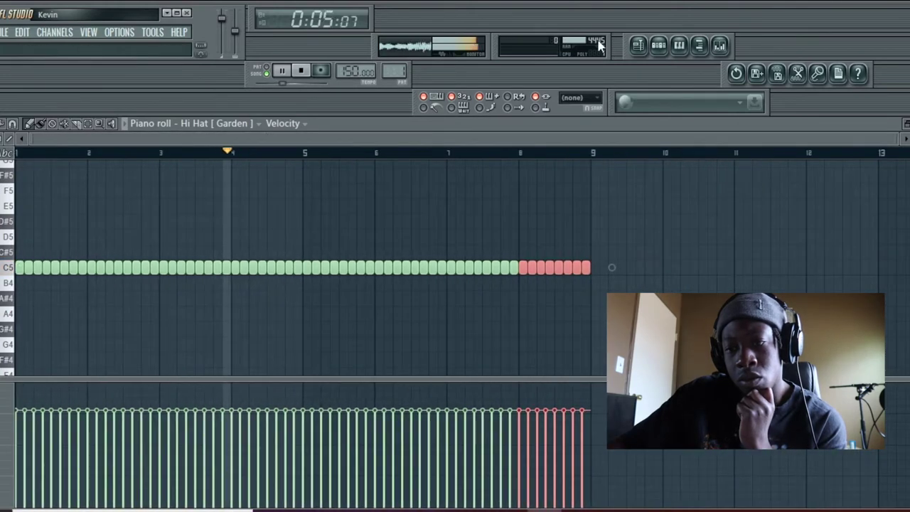
# - Place a C5 note at the middle of each of the eight bars for the drew channel in Pattern 1
pyautogui.click(658, 44)
pyautogui.rightClick(344, 260)
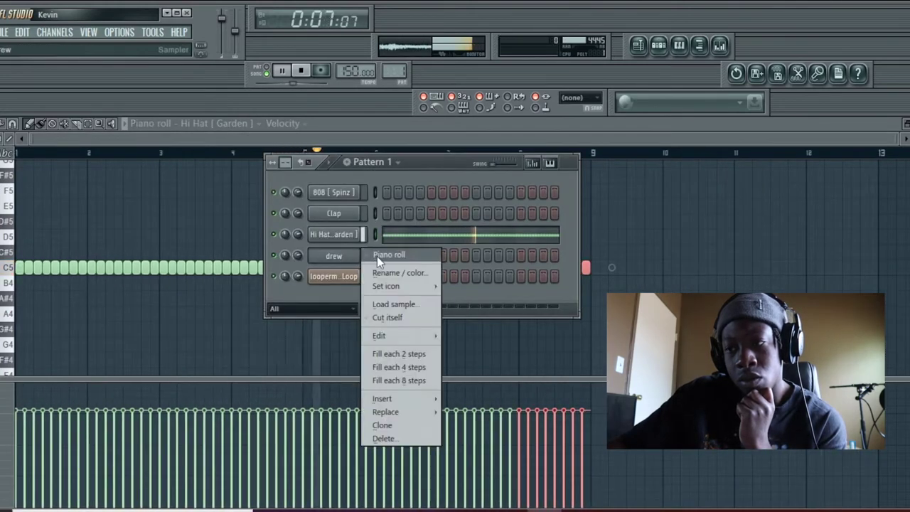
pyautogui.click(377, 254)
pyautogui.moveTo(269, 140); pyautogui.dragTo(898, 142)
pyautogui.click(47, 267)
pyautogui.click(128, 267)
pyautogui.click(202, 267)
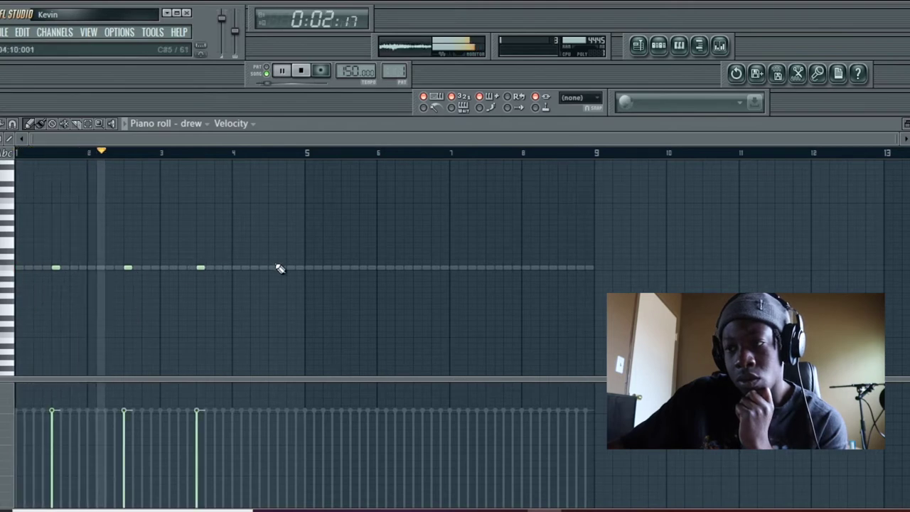
pyautogui.click(272, 267)
pyautogui.click(345, 267)
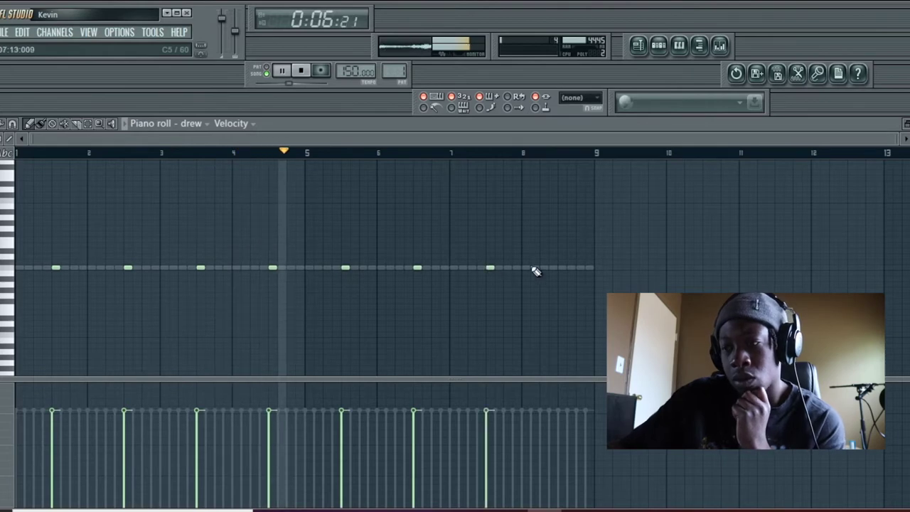
pyautogui.click(489, 268)
pyautogui.click(558, 267)
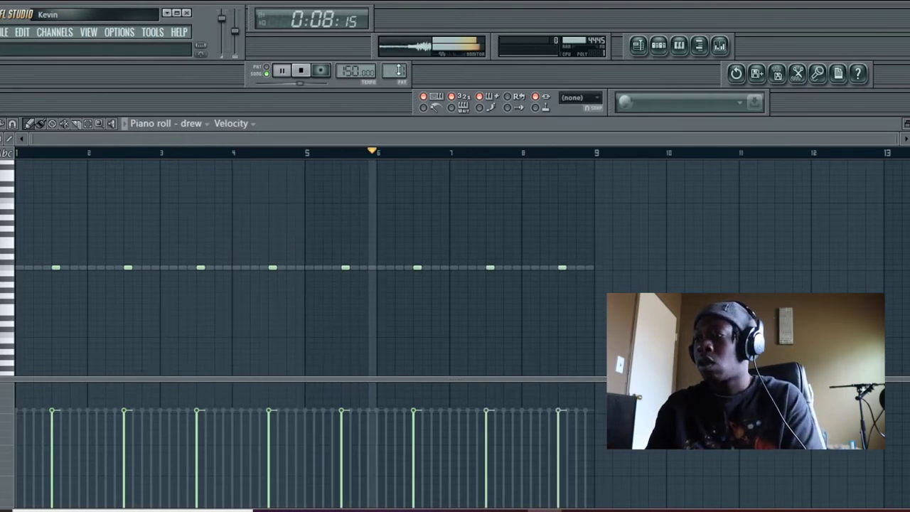
# - Check the sample settings of the Hi Hat [ Garden ] channel
pyautogui.click(429, 110)
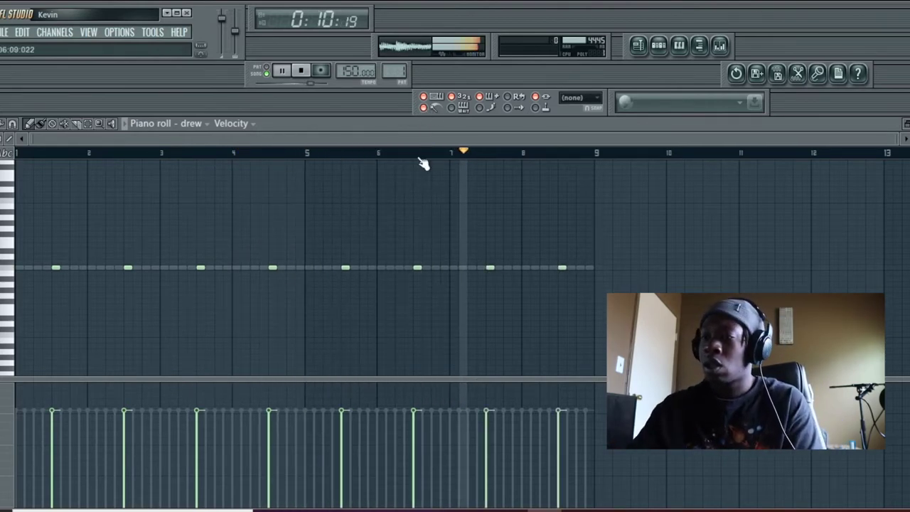
pyautogui.click(659, 45)
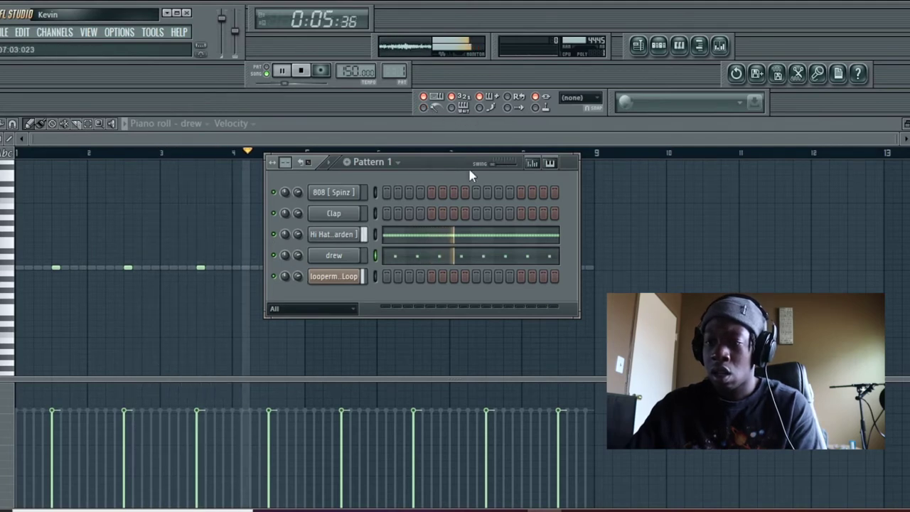
pyautogui.click(309, 234)
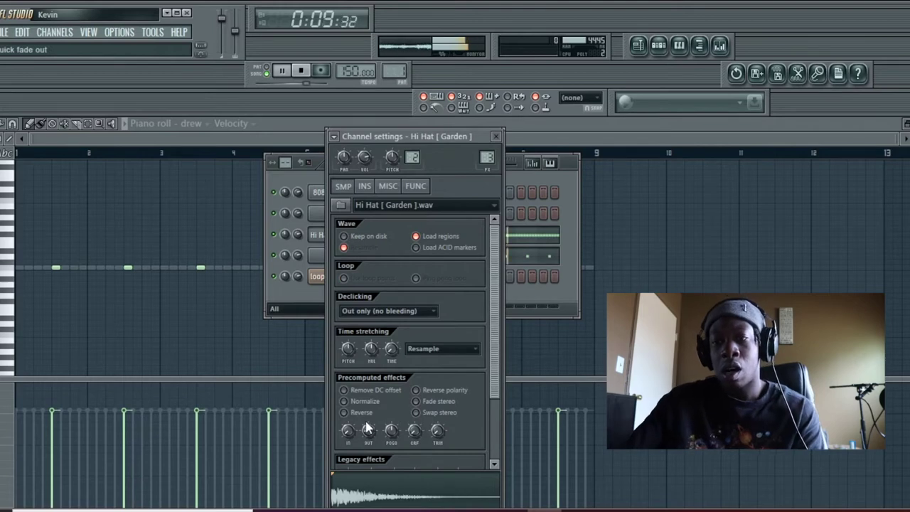
pyautogui.click(496, 135)
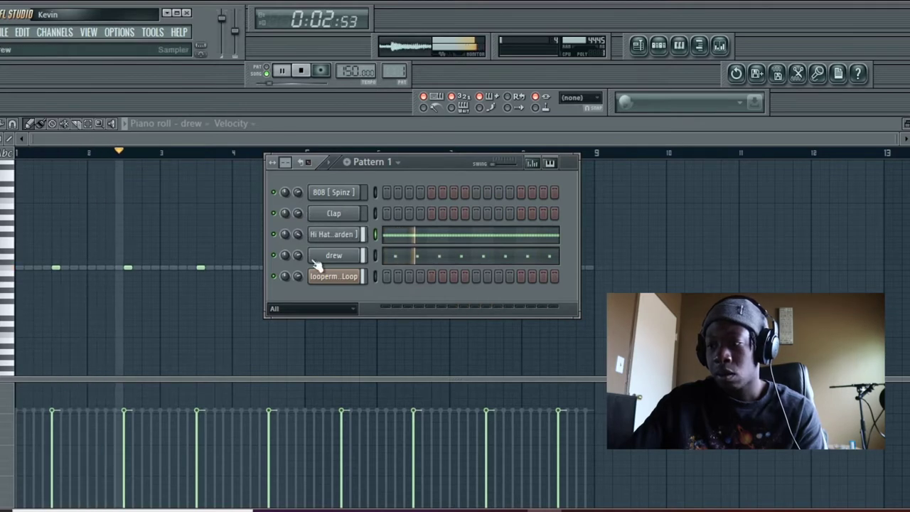
# - Add Fruity Parametric EQ 2 to the Master track's second effect slot and slightly boost bands 2 and 7
pyautogui.click(719, 44)
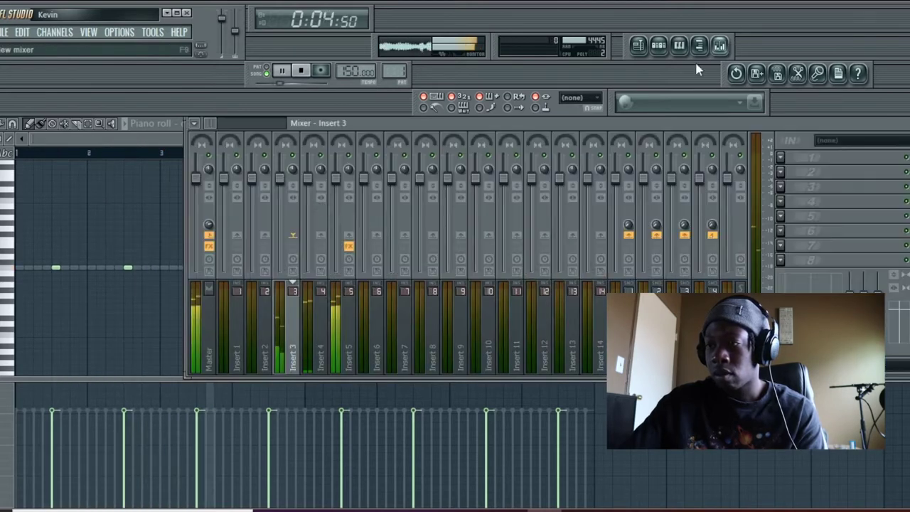
pyautogui.click(204, 285)
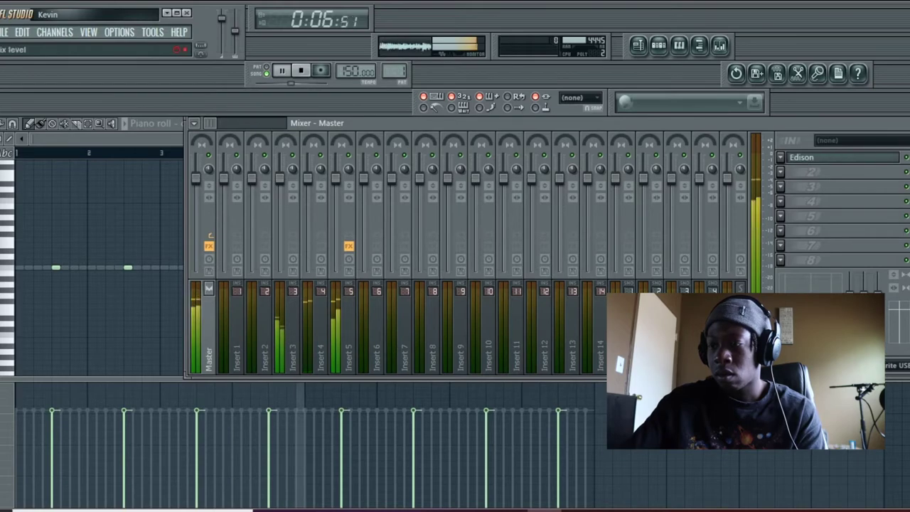
pyautogui.click(786, 172)
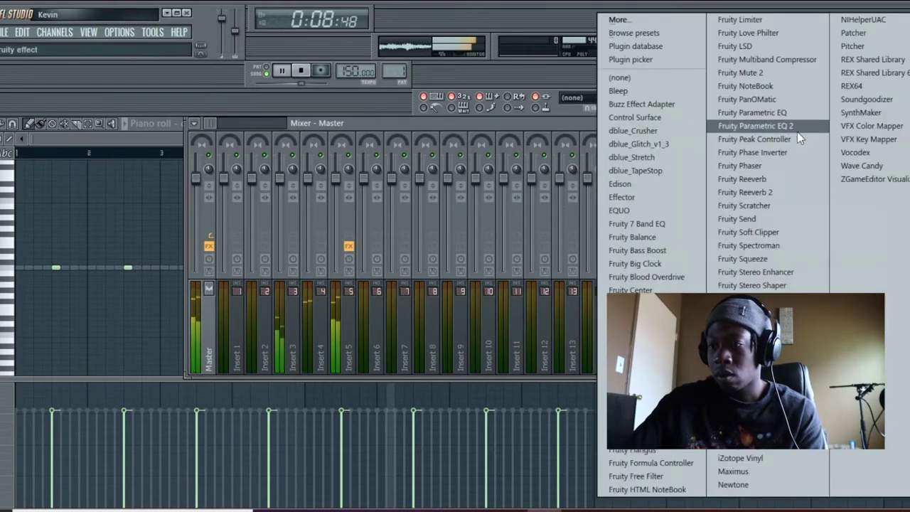
pyautogui.click(796, 130)
pyautogui.moveTo(124, 360); pyautogui.dragTo(124, 346)
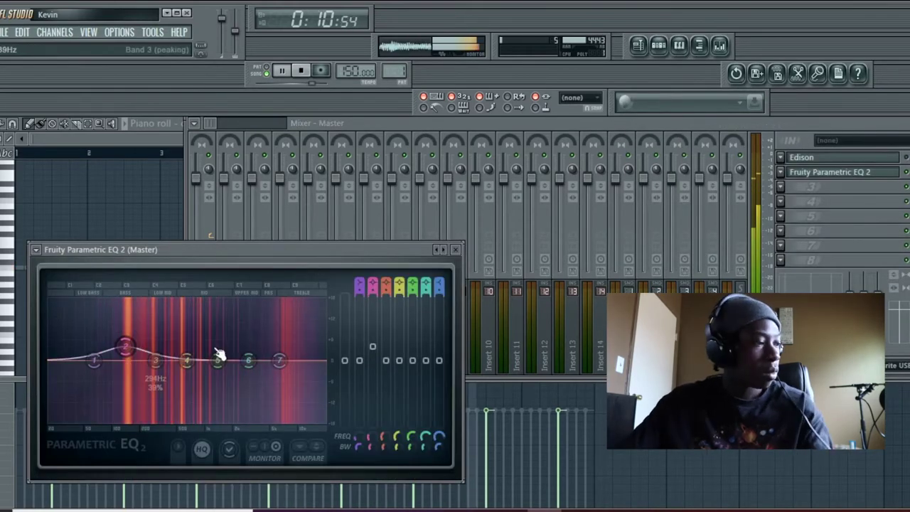
pyautogui.moveTo(280, 361); pyautogui.dragTo(280, 349)
pyautogui.click(456, 249)
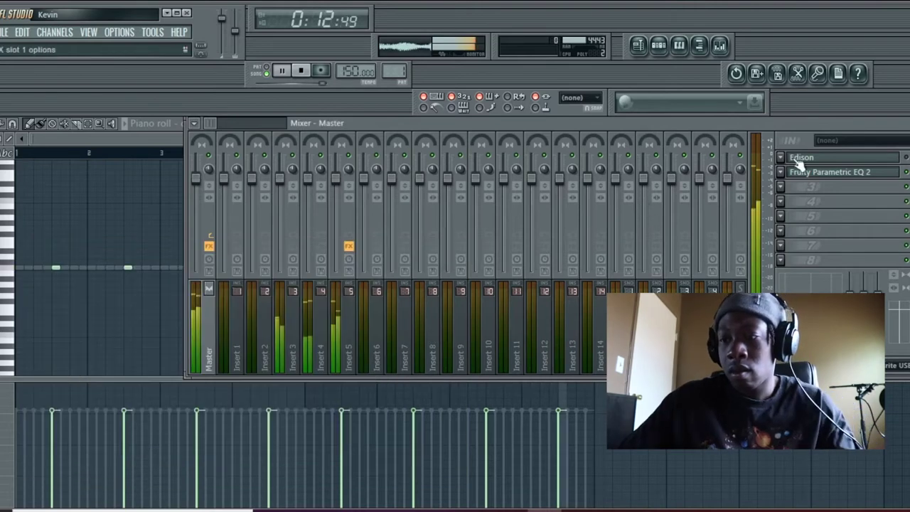
pyautogui.click(787, 183)
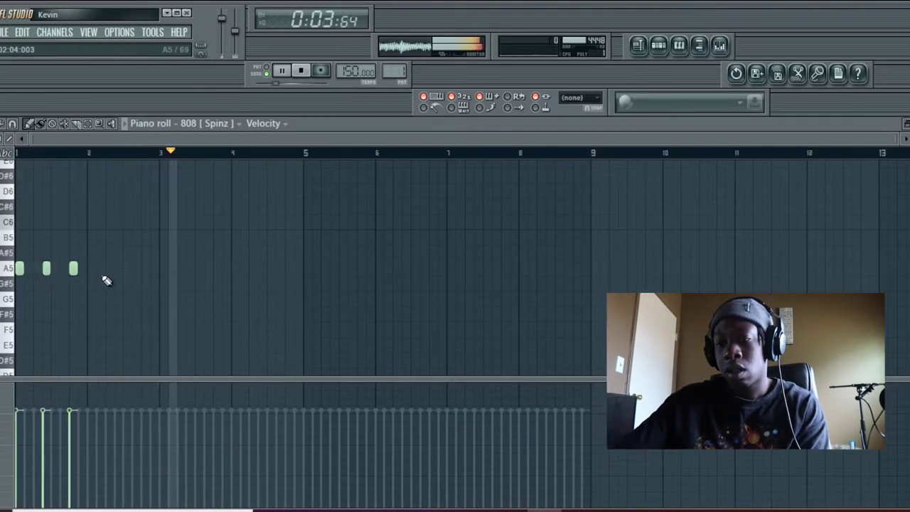
# - Extend the 808 [ Spinz ] melody with an A5 note in bar 2 and four G5 notes across bars 3 and 4
pyautogui.click(110, 268)
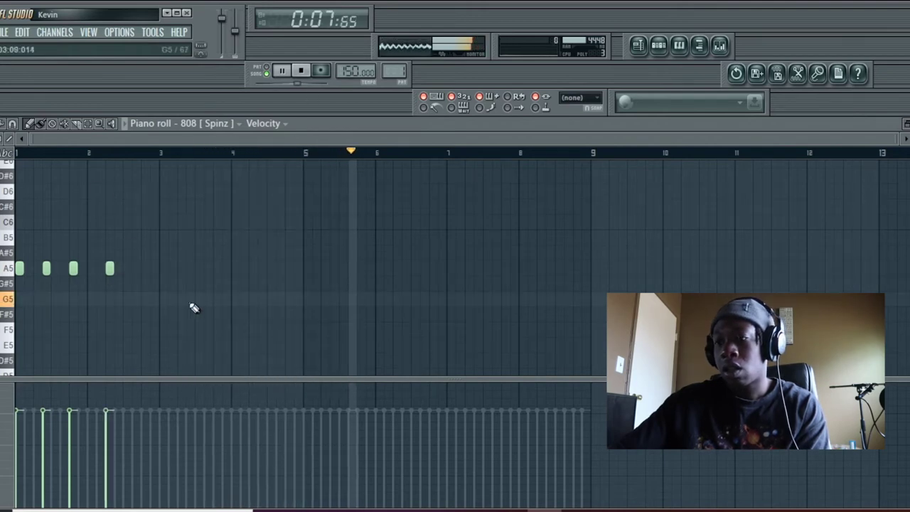
pyautogui.click(164, 299)
pyautogui.click(189, 299)
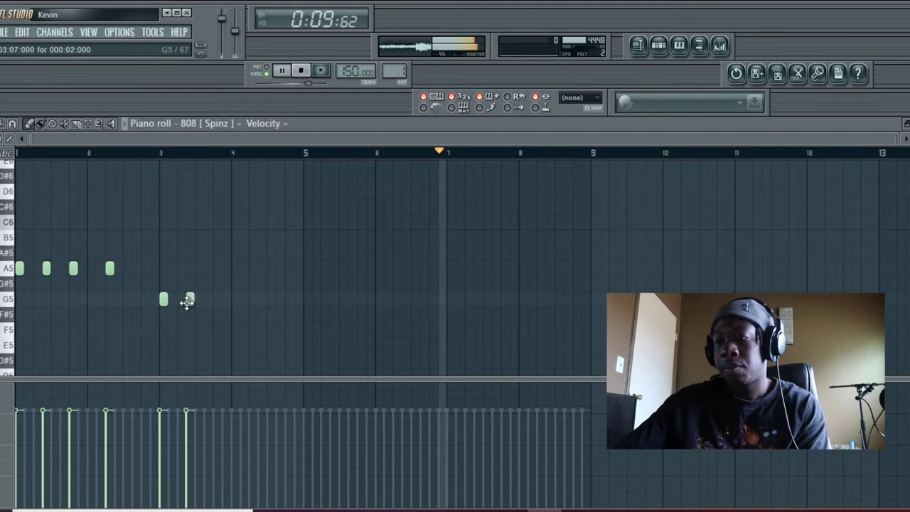
pyautogui.click(217, 299)
pyautogui.click(253, 299)
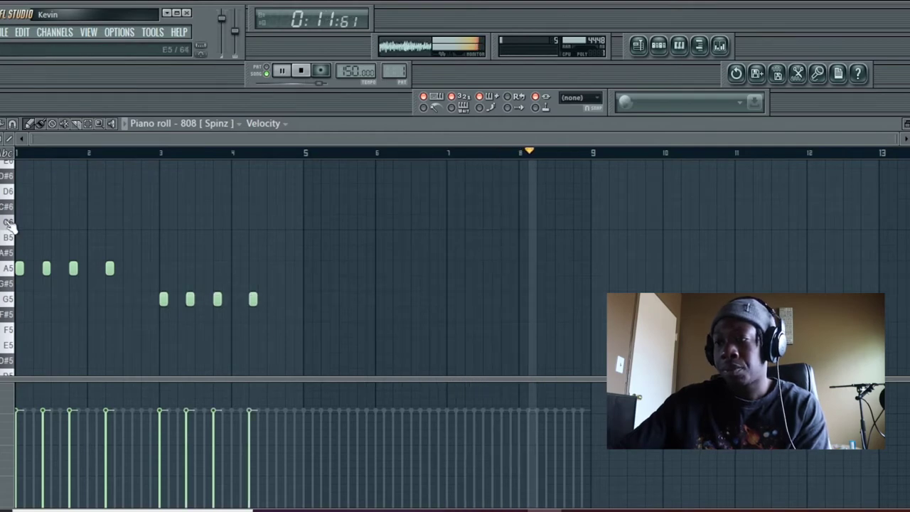
# - Review the 808 [ Spinz ] channel's cut group and sample settings
pyautogui.click(658, 46)
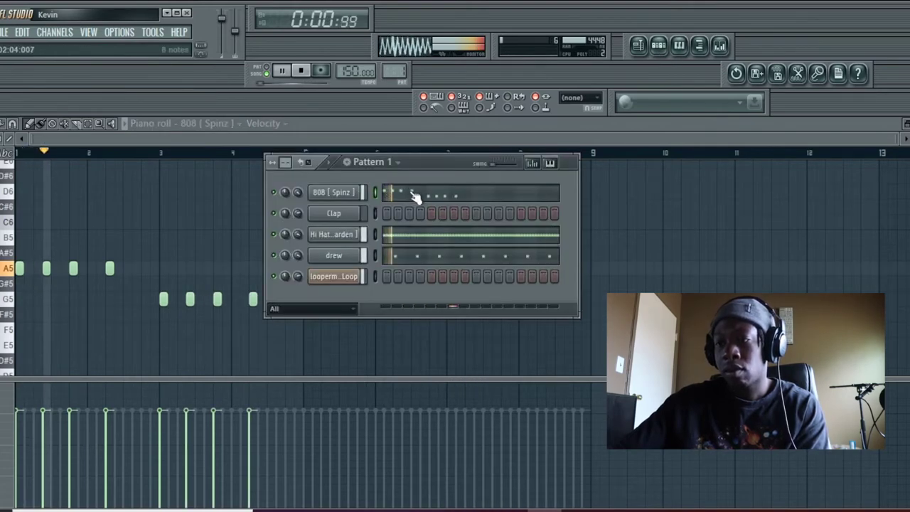
pyautogui.click(447, 193)
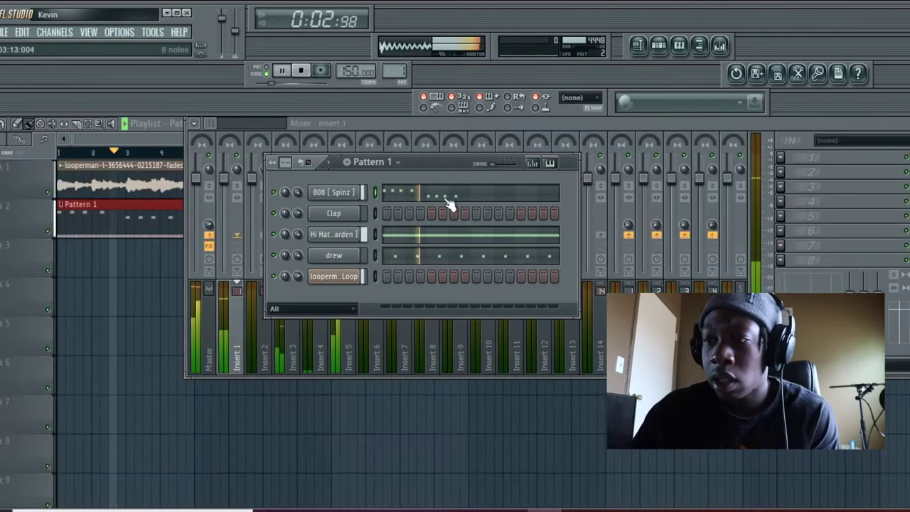
pyautogui.click(448, 196)
pyautogui.click(658, 46)
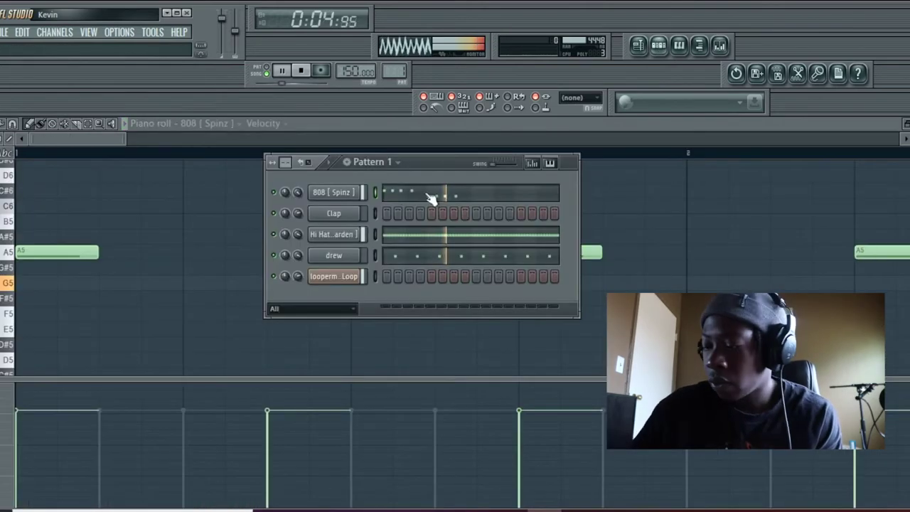
pyautogui.click(356, 193)
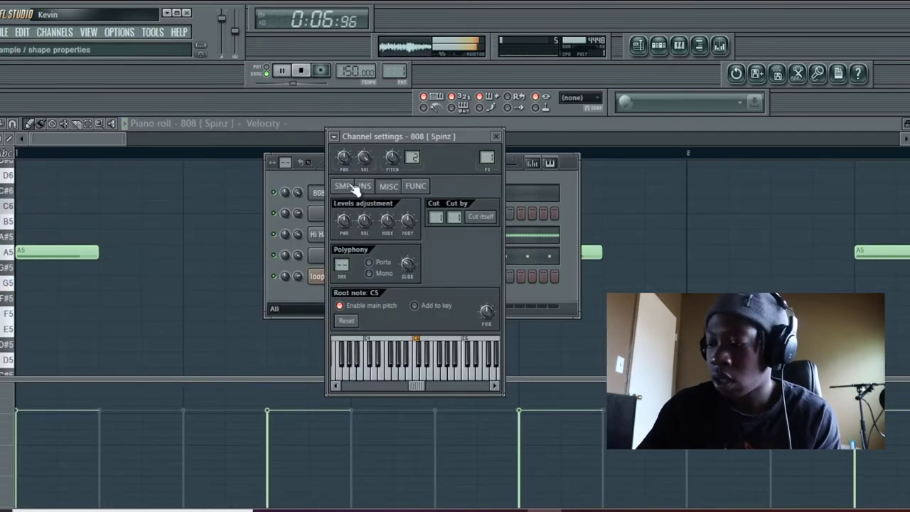
pyautogui.click(351, 186)
pyautogui.click(498, 137)
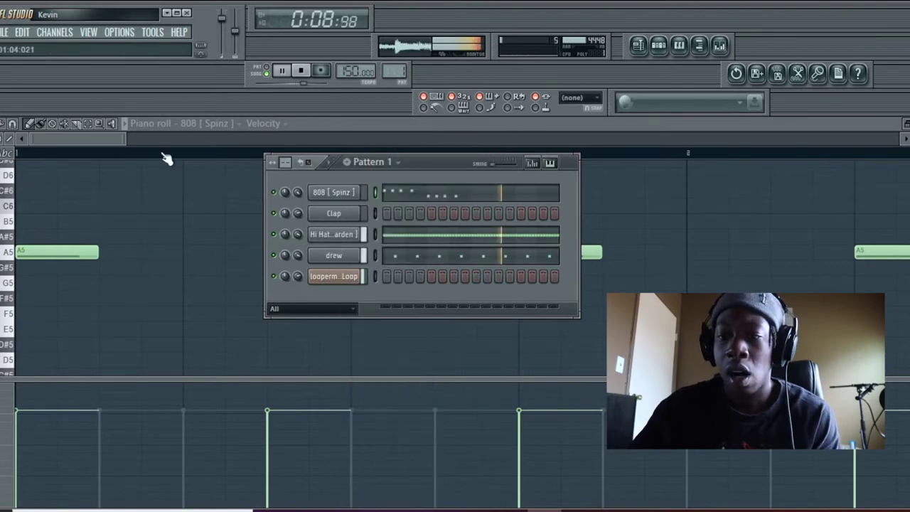
# - Duplicate the 808 [ Spinz ] notes of bars 1 to 4 into bars 5 to 8 and clear the selection
pyautogui.moveTo(125, 142); pyautogui.dragTo(188, 142)
pyautogui.moveTo(17, 155); pyautogui.dragTo(303, 206)
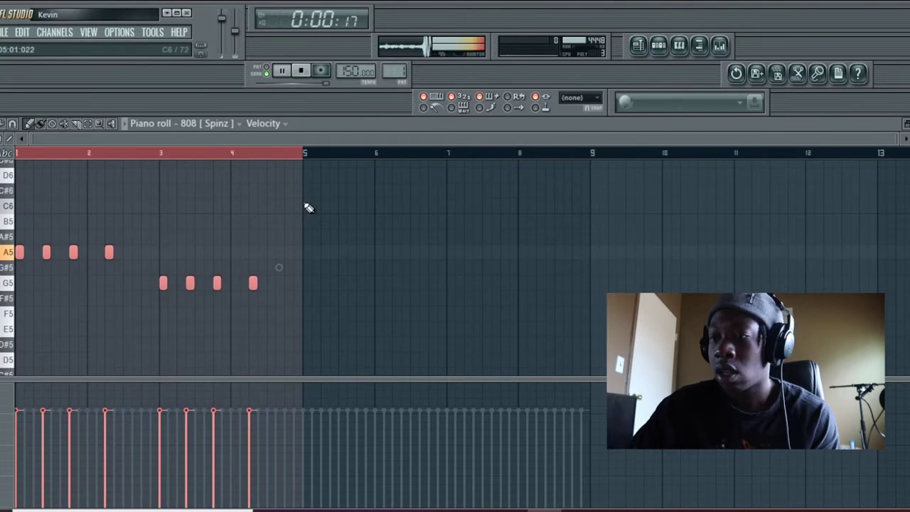
pyautogui.hotkey('ctrl', 'b')
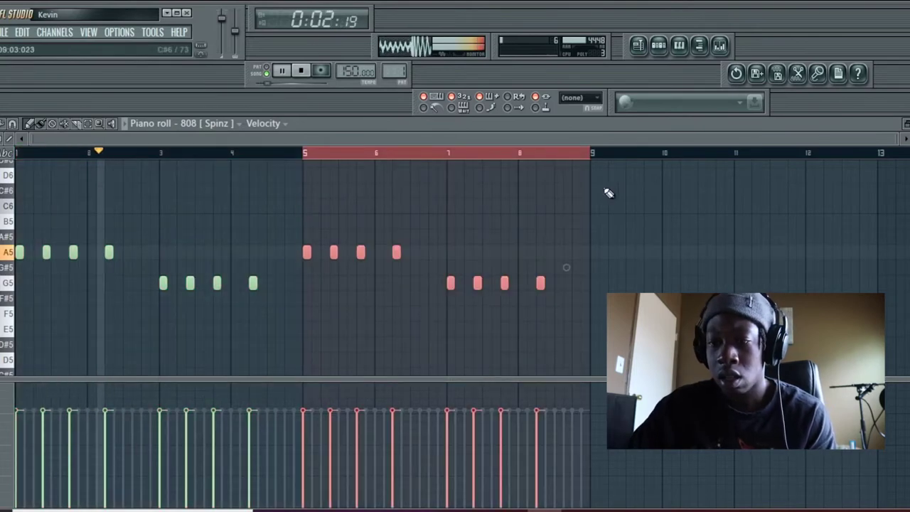
pyautogui.keyDown('ctrl'); pyautogui.click(418, 155); pyautogui.keyUp('ctrl')
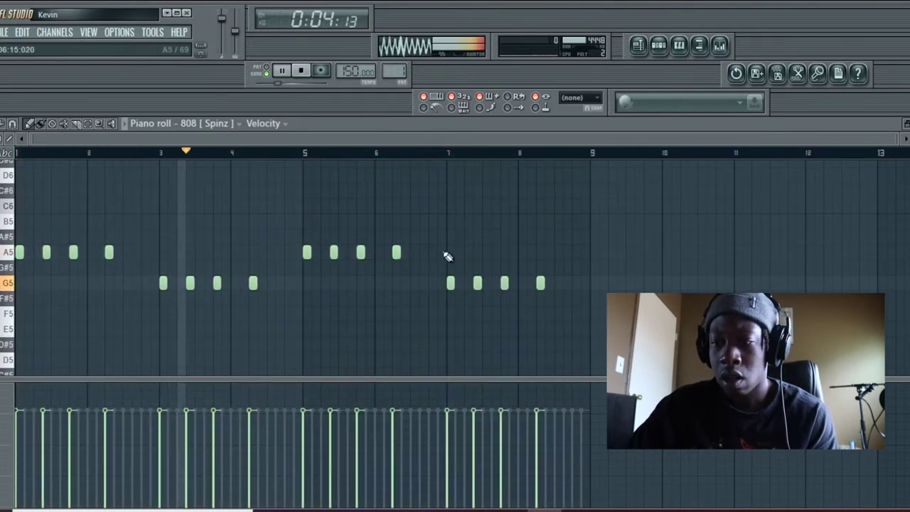
# - Lower the volume of mixer track Insert 5 to about -6.9 dB
pyautogui.click(720, 46)
pyautogui.moveTo(334, 180); pyautogui.dragTo(335, 258)
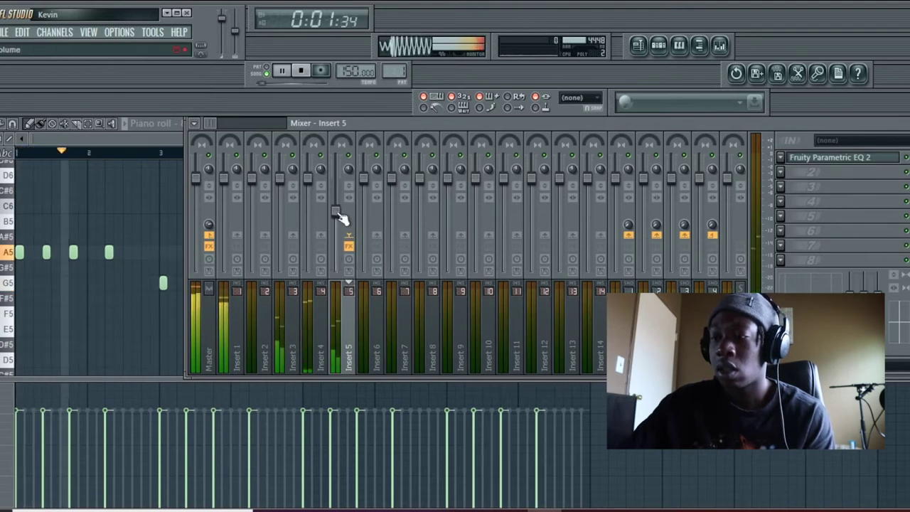
pyautogui.moveTo(334, 211); pyautogui.dragTo(334, 205)
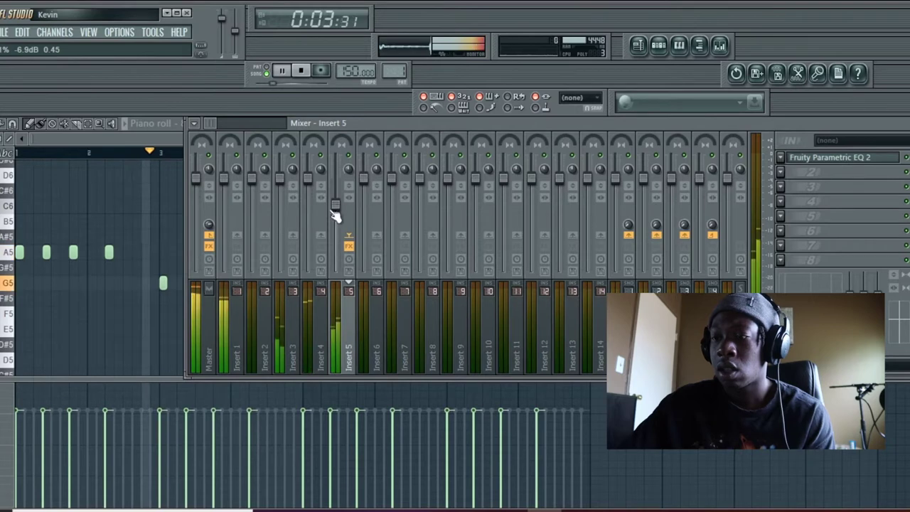
# - Try the 808 [ Spinz ] G5 notes in bars 3–4 and 7–8 at G#5 and F#5
pyautogui.click(662, 47)
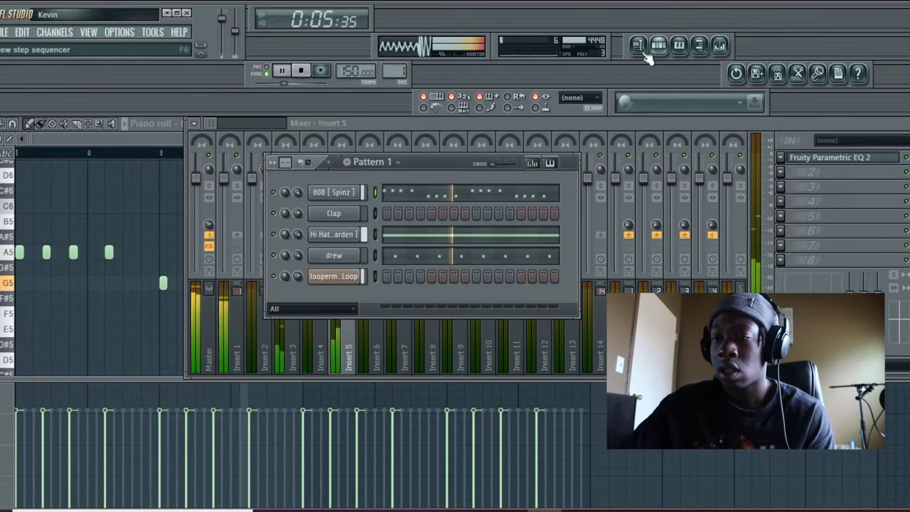
pyautogui.click(147, 157)
pyautogui.moveTo(142, 284); pyautogui.dragTo(623, 304)
pyautogui.hotkey('shift', 'Up')
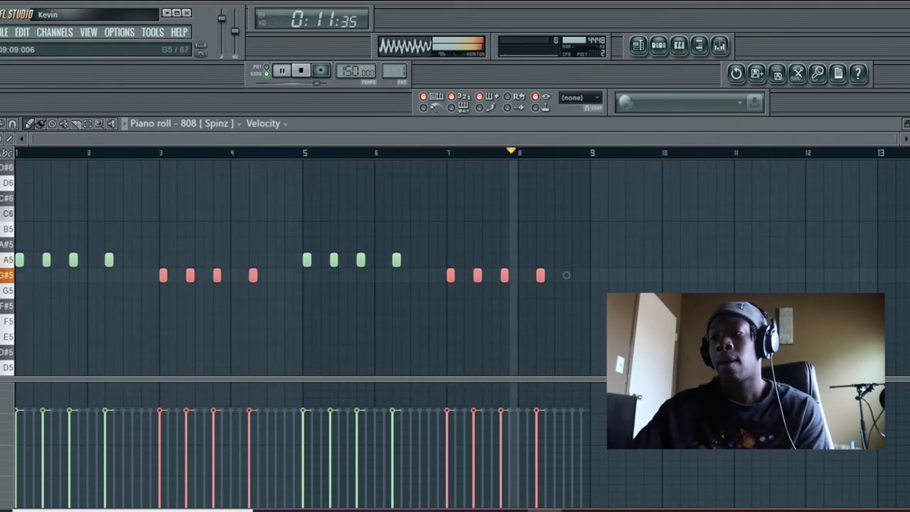
pyautogui.hotkey('shift', 'Down')
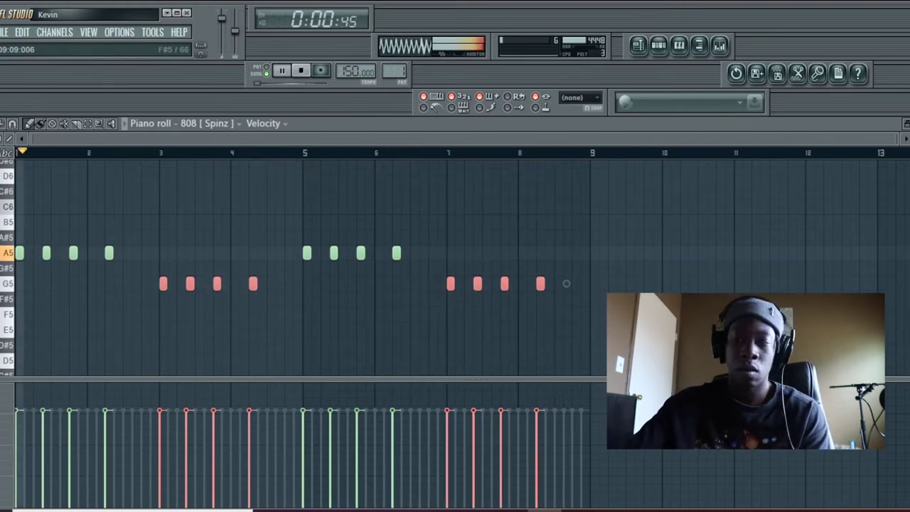
pyautogui.hotkey('shift', 'Down')
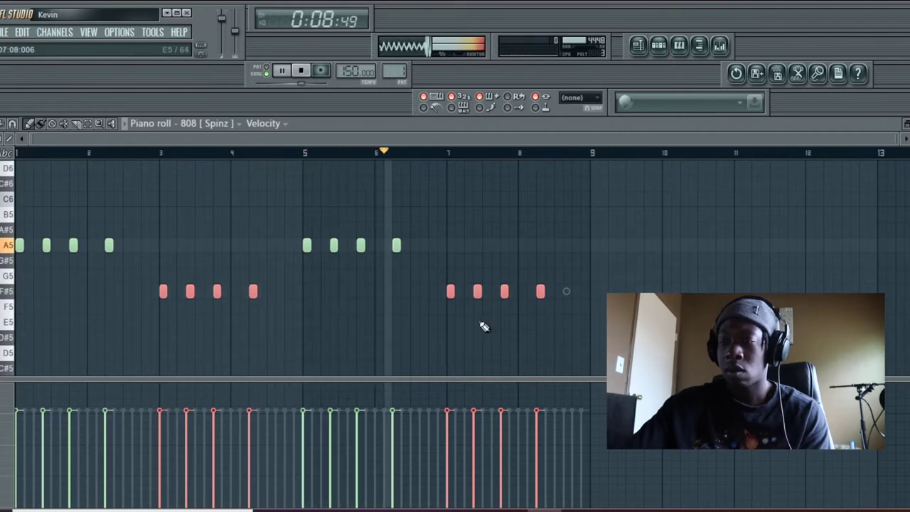
pyautogui.press('Down')
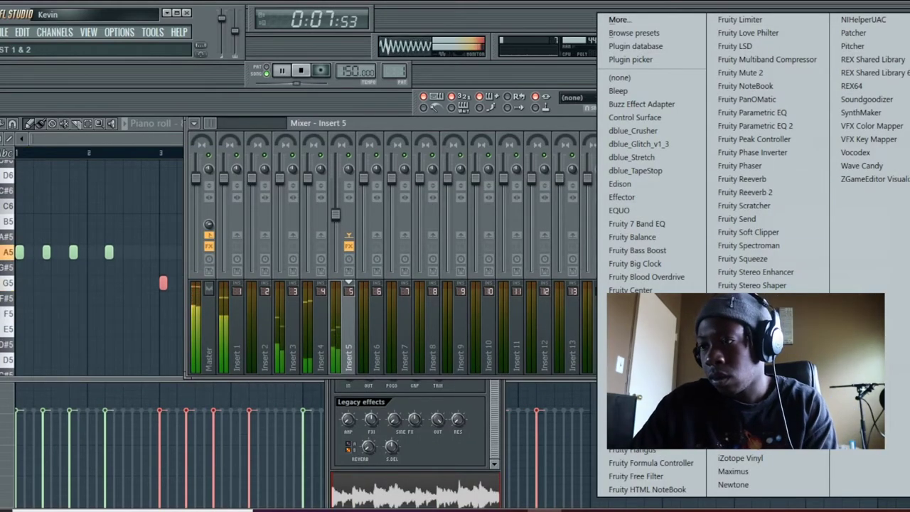
# - Add Gross Beat to mixer track Insert 5 with the Momentary preset's 1/2 Speed time effect
pyautogui.click(734, 344)
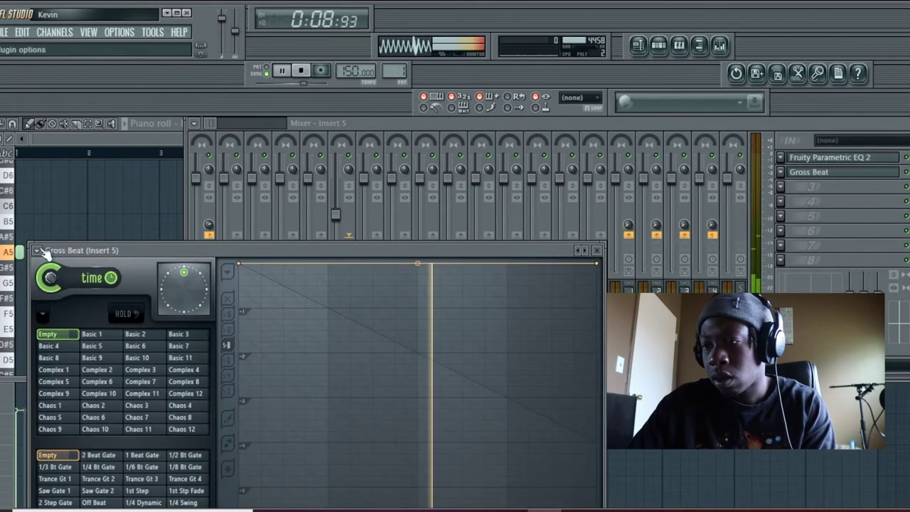
pyautogui.click(37, 250)
pyautogui.moveTo(80, 274)
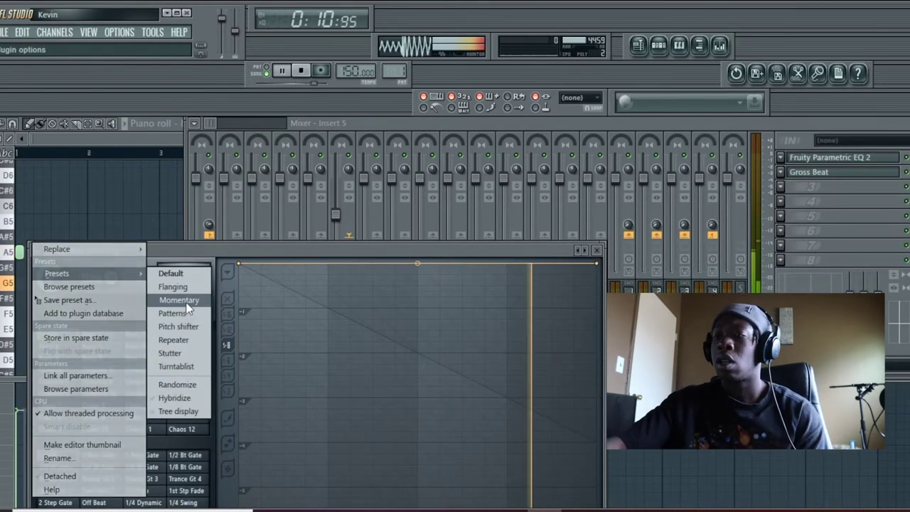
pyautogui.click(187, 302)
pyautogui.click(140, 417)
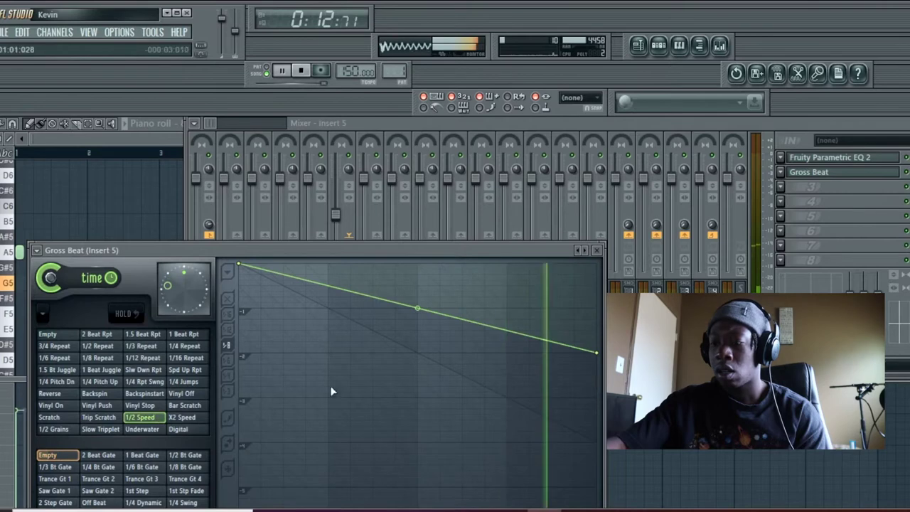
# - Make the looperman loop clip on playlist track 1 unique
pyautogui.click(598, 251)
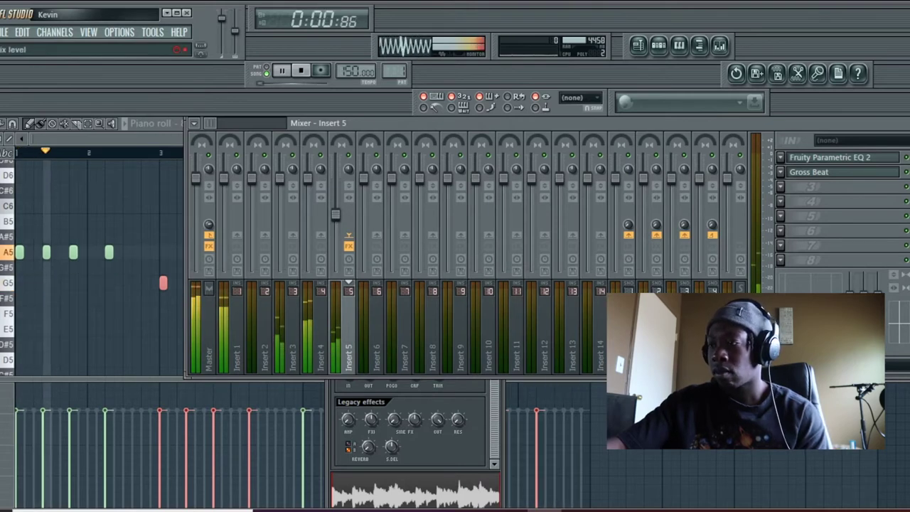
pyautogui.click(659, 45)
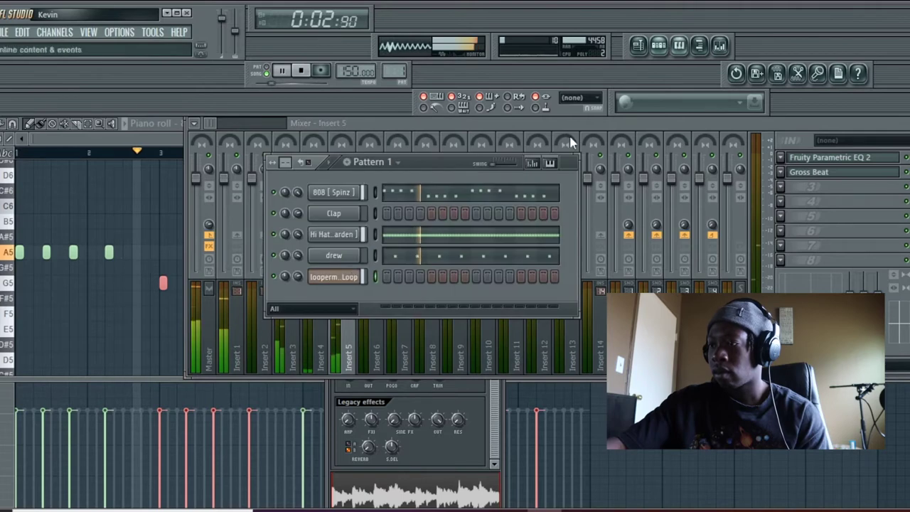
pyautogui.click(639, 45)
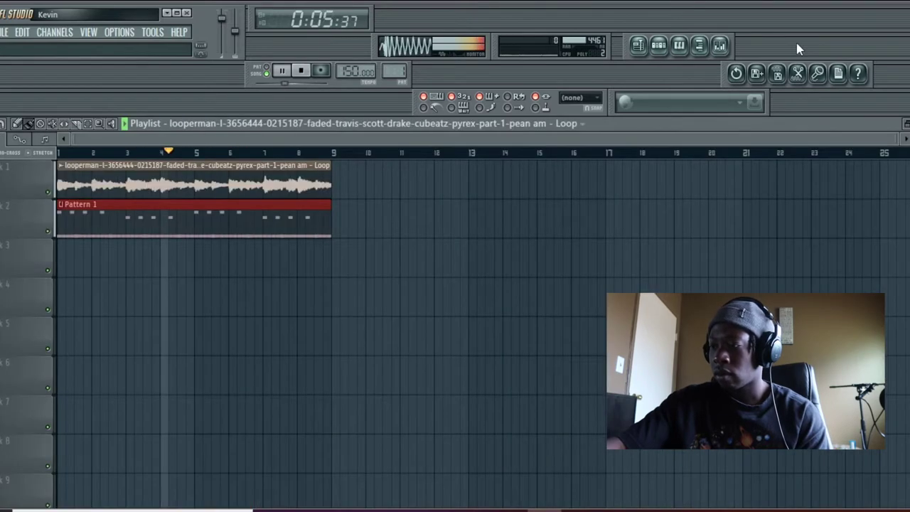
pyautogui.rightClick(62, 174)
pyautogui.click(97, 245)
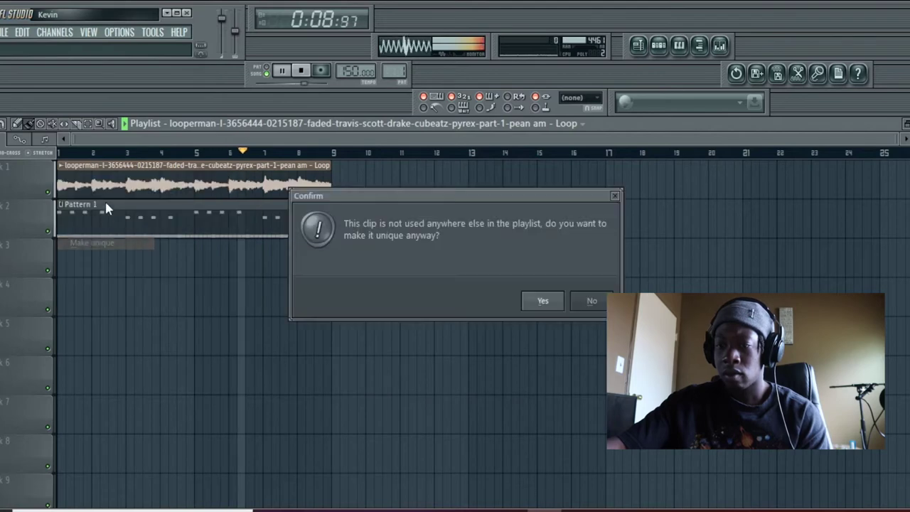
pyautogui.click(540, 300)
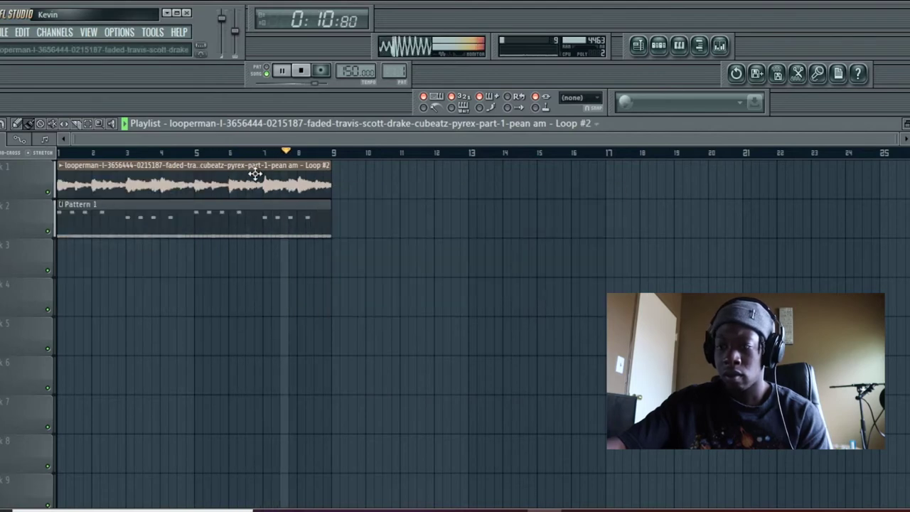
# - Move the Loop #2 clip to playlist track 3 and place the original Loop clip on track 1 at bar 1
pyautogui.click(498, 124)
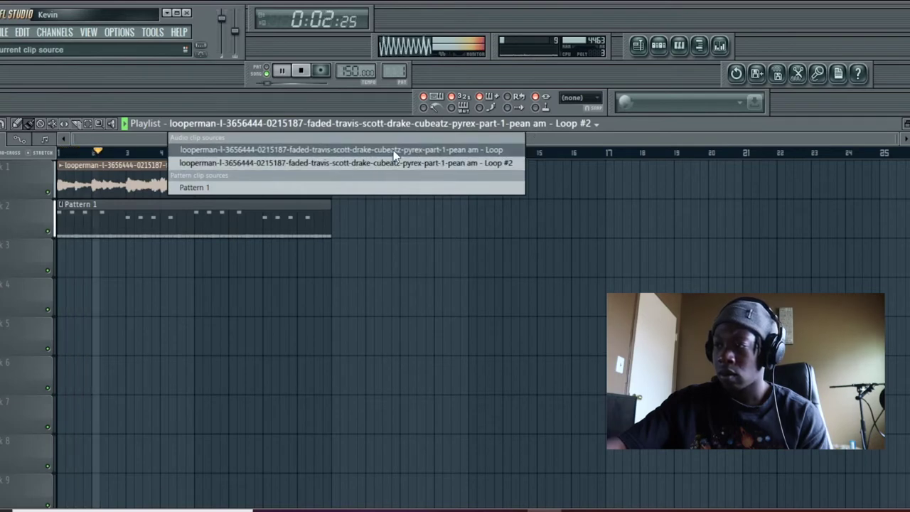
pyautogui.click(189, 165)
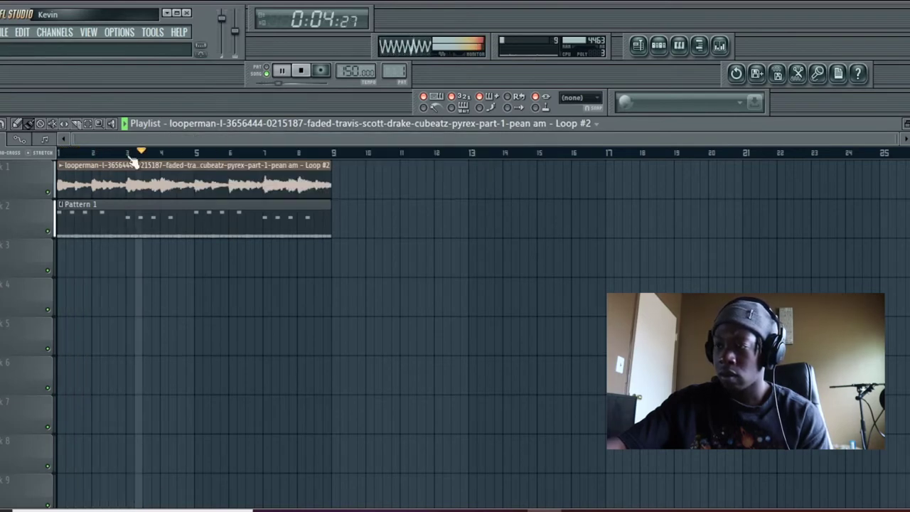
pyautogui.moveTo(135, 191); pyautogui.dragTo(152, 273)
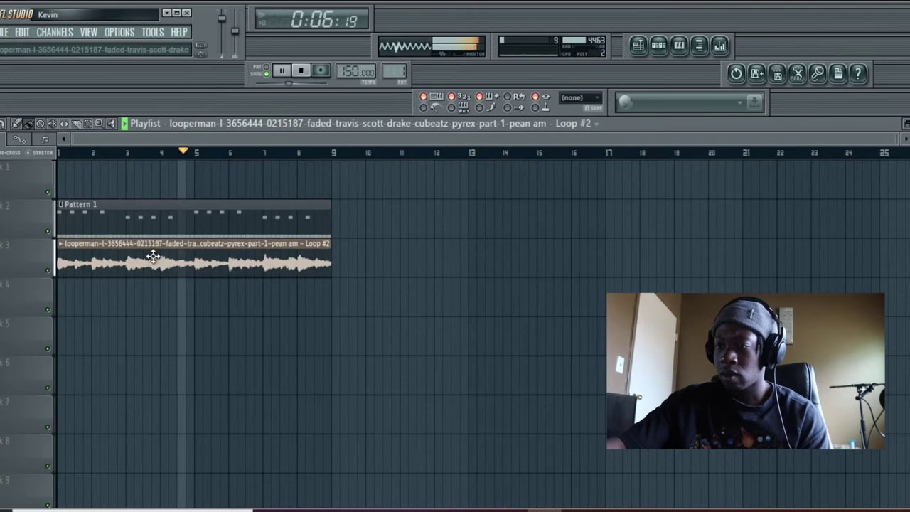
pyautogui.click(462, 124)
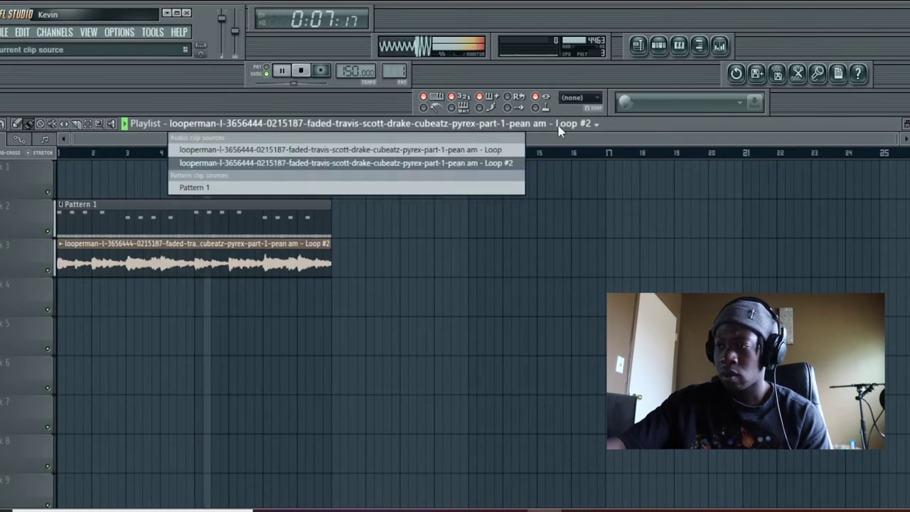
pyautogui.click(424, 150)
pyautogui.click(404, 178)
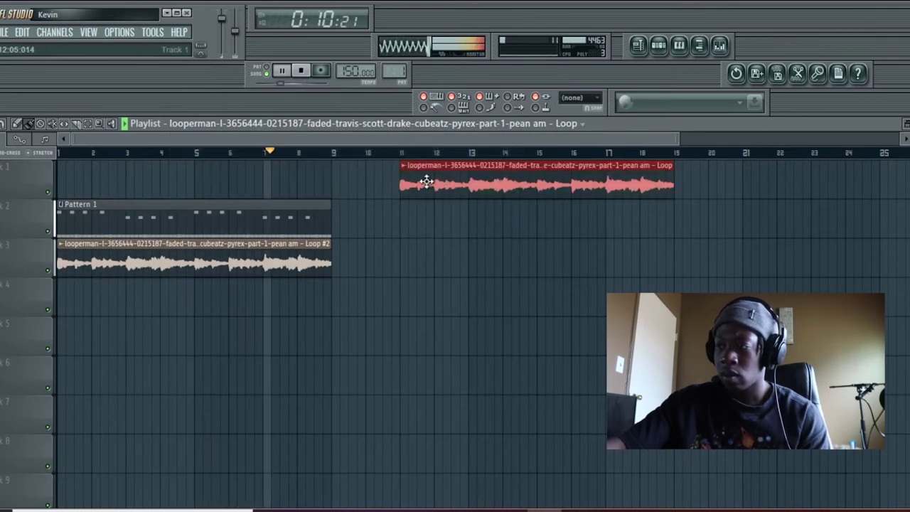
pyautogui.moveTo(445, 177); pyautogui.dragTo(101, 164)
# - Audition the two loop clips in turn by muting playlist tracks 1 and 3, and check the loop channels' settings
pyautogui.click(657, 45)
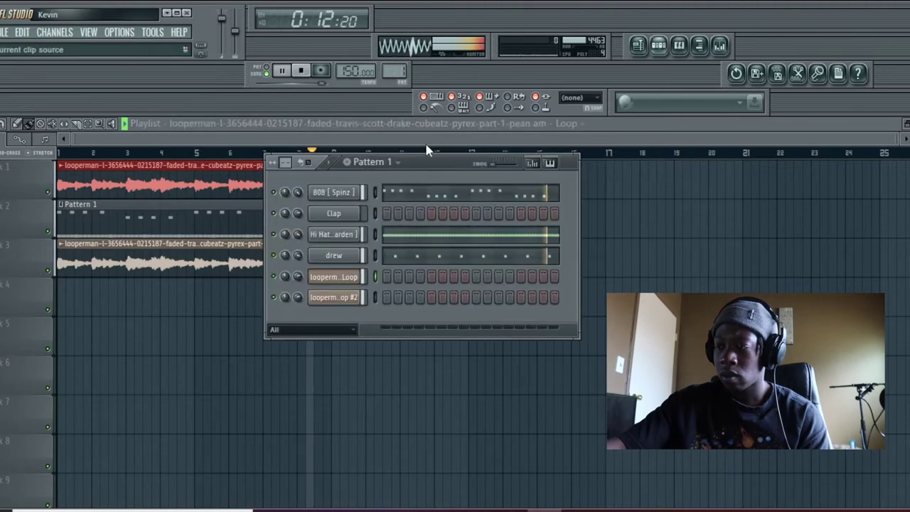
pyautogui.click(48, 193)
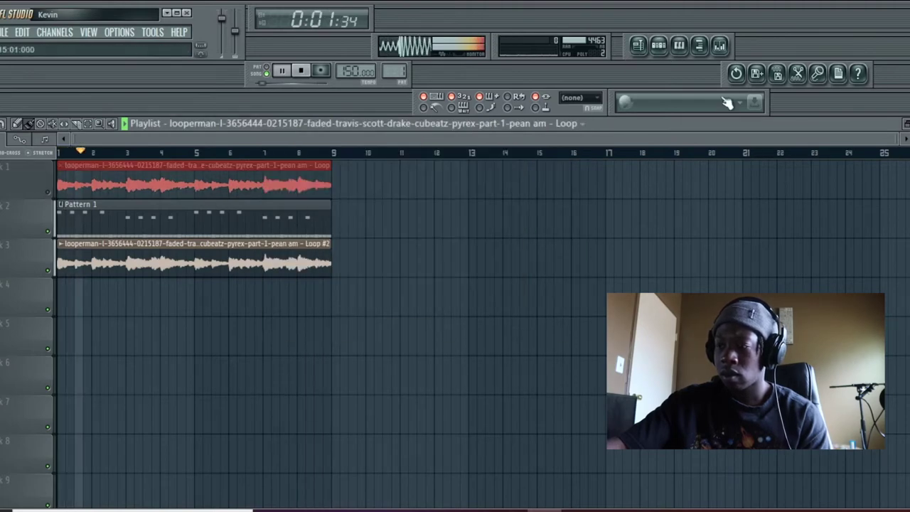
pyautogui.click(658, 45)
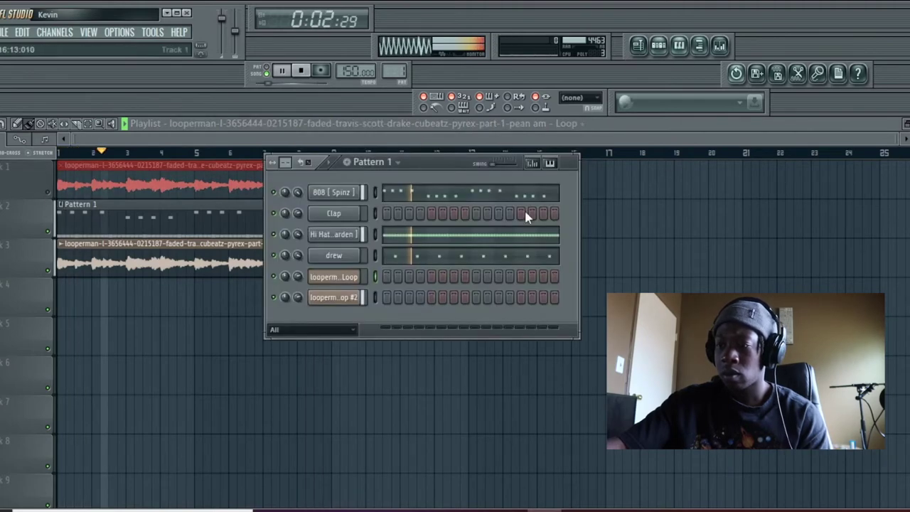
pyautogui.click(333, 276)
pyautogui.click(498, 136)
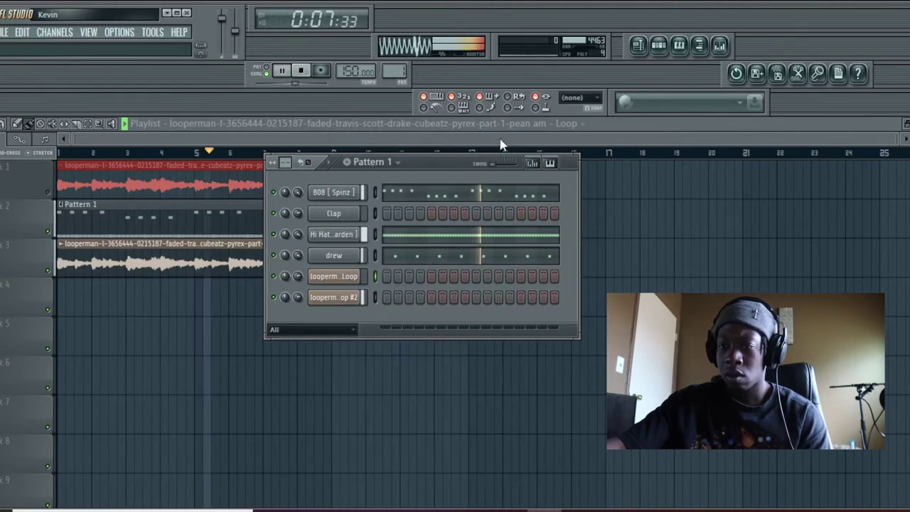
pyautogui.click(349, 299)
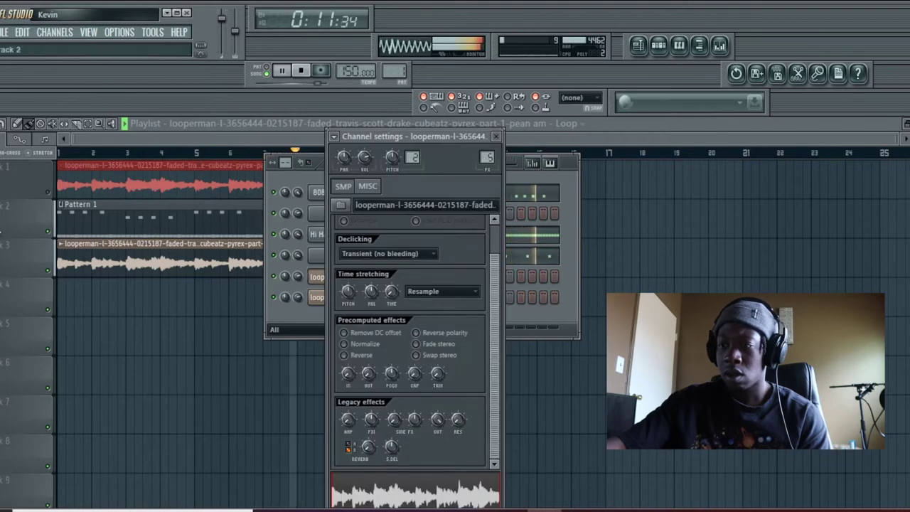
pyautogui.click(51, 277)
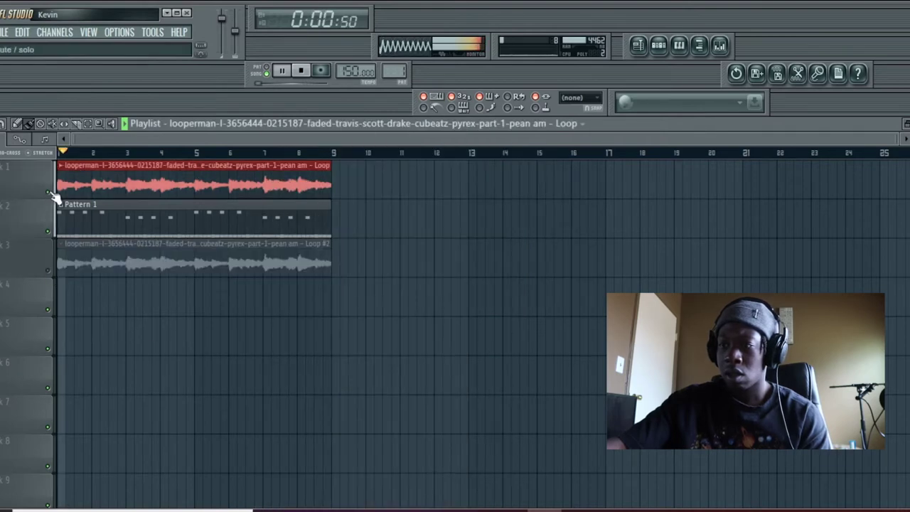
# - Lower the volume of mixer track Insert 4 slightly and review the Insert 1 and Insert 5 tracks
pyautogui.click(668, 45)
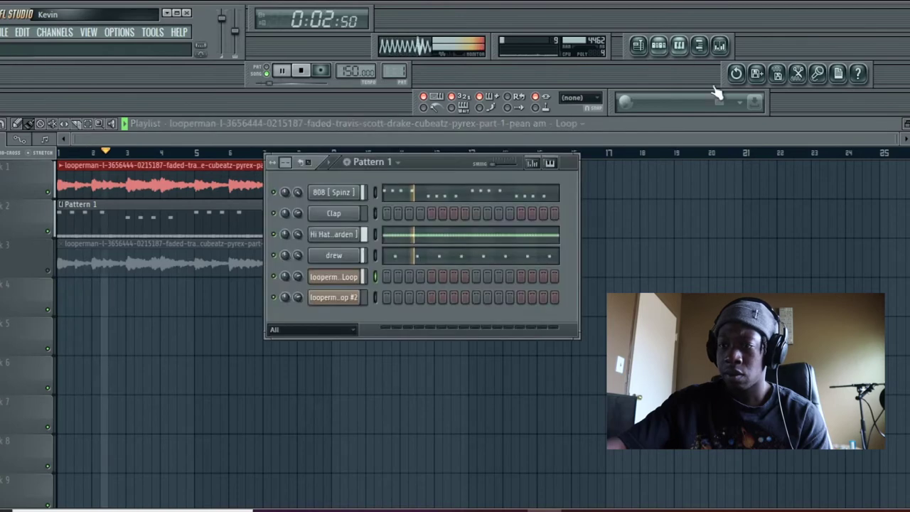
pyautogui.click(722, 45)
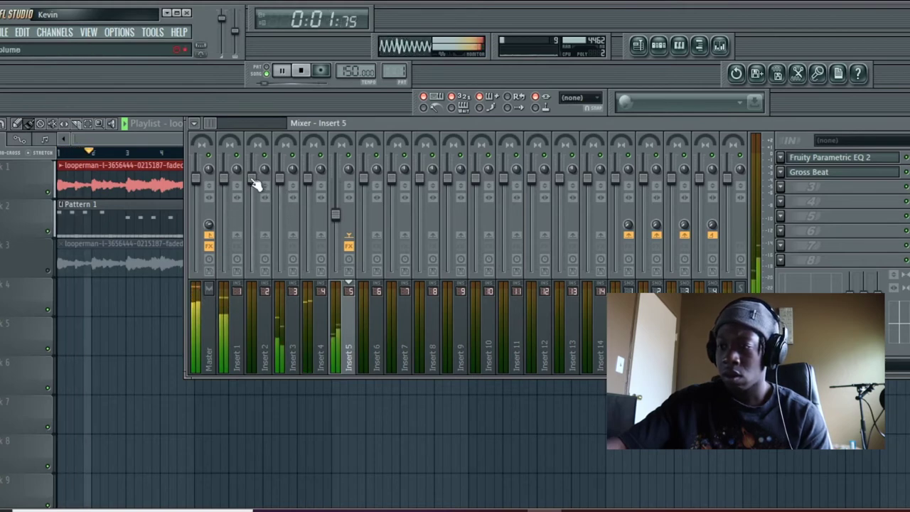
pyautogui.moveTo(310, 185); pyautogui.dragTo(310, 195)
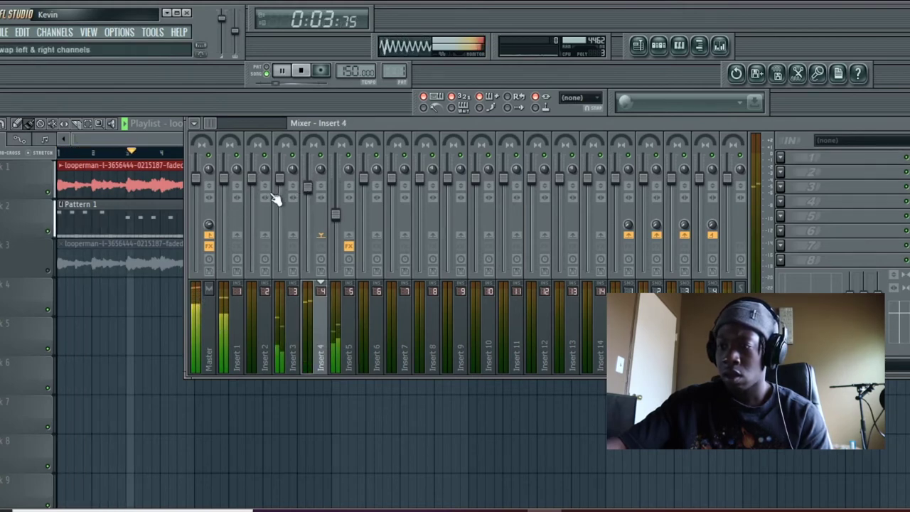
pyautogui.click(226, 304)
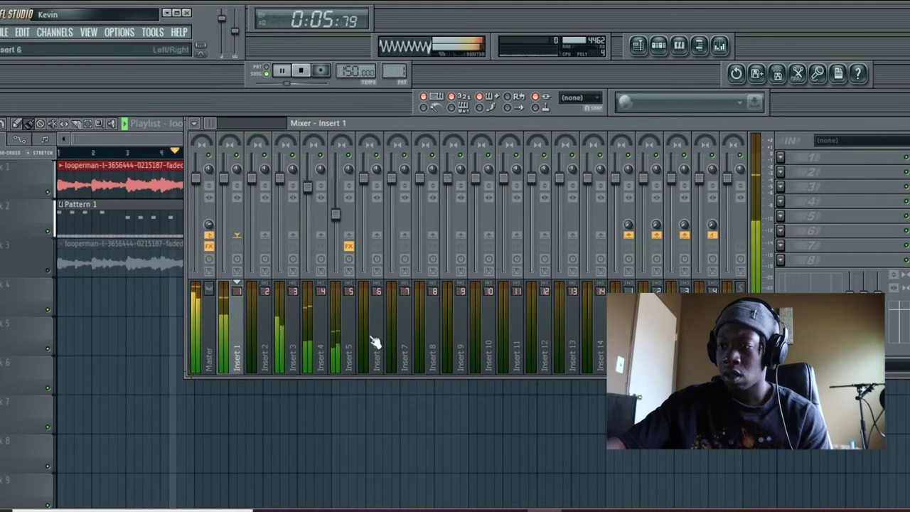
pyautogui.click(346, 349)
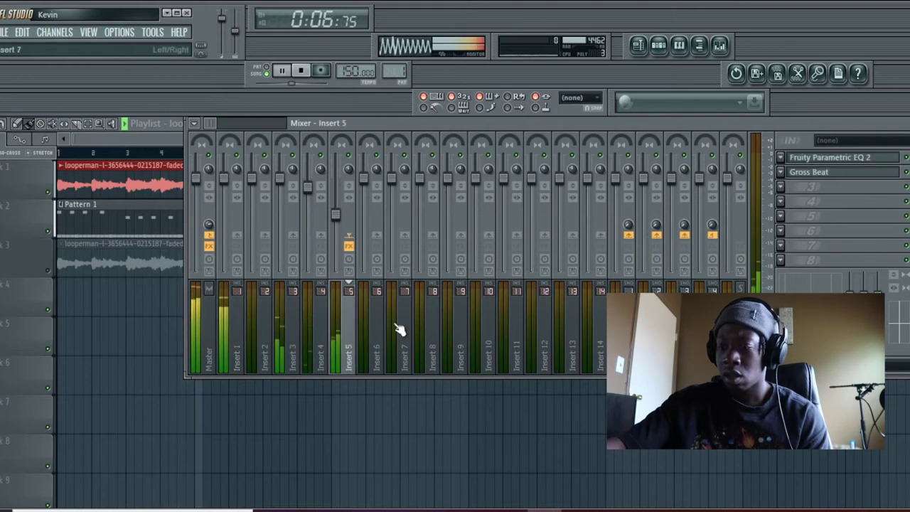
# - Route the looperman Loop #2 channel to mixer track 6, and unmute playlist track 3 while muting track 1
pyautogui.click(678, 49)
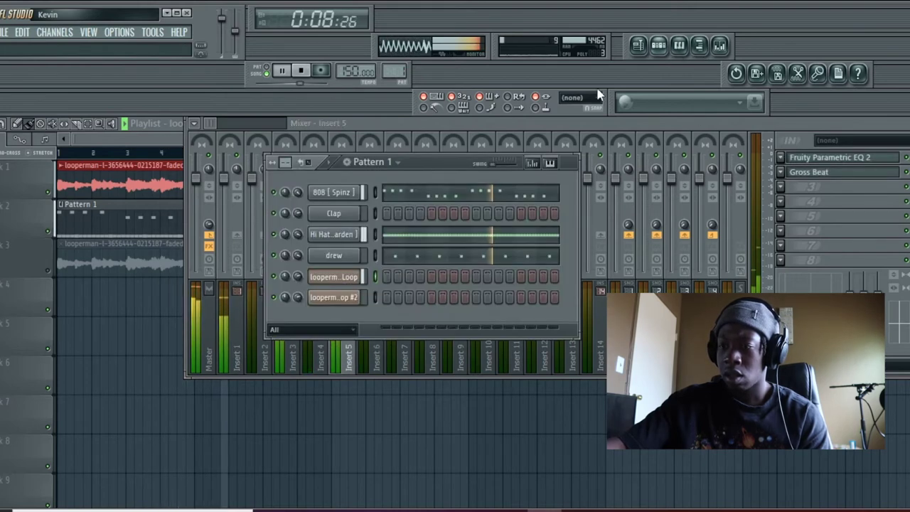
pyautogui.click(334, 297)
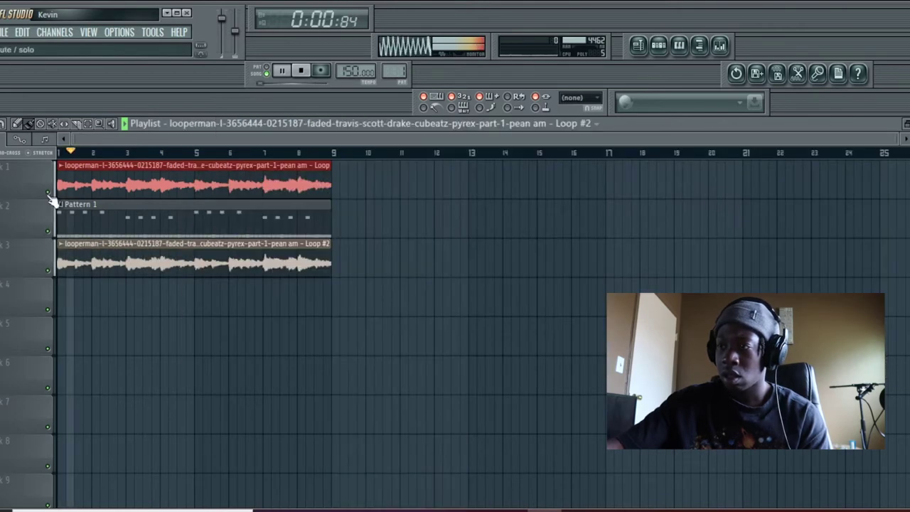
pyautogui.click(48, 192)
pyautogui.click(731, 46)
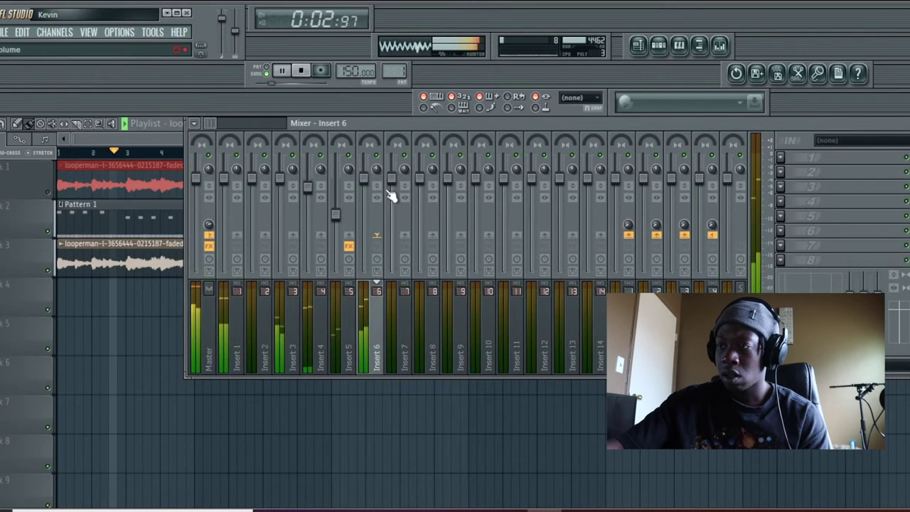
# - Add Fruity Parametric EQ 2 with lowered bands to mixer track Insert 6 and reduce the track's volume to Insert 5's level
pyautogui.click(779, 157)
pyautogui.click(798, 126)
pyautogui.moveTo(71, 333); pyautogui.dragTo(87, 388)
pyautogui.moveTo(245, 327); pyautogui.dragTo(279, 350)
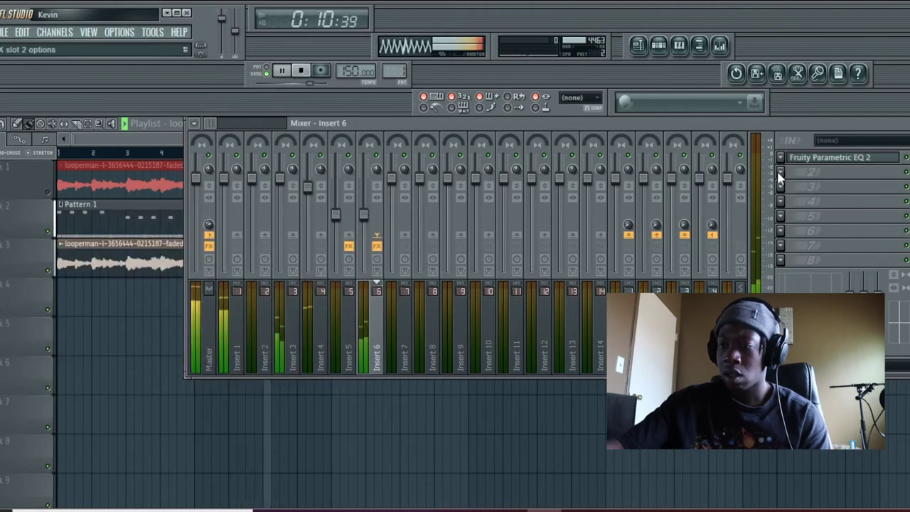
# - Add Gross Beat to mixer track Insert 6 with the Momentary preset's 1/2 Speed time effect
pyautogui.click(779, 172)
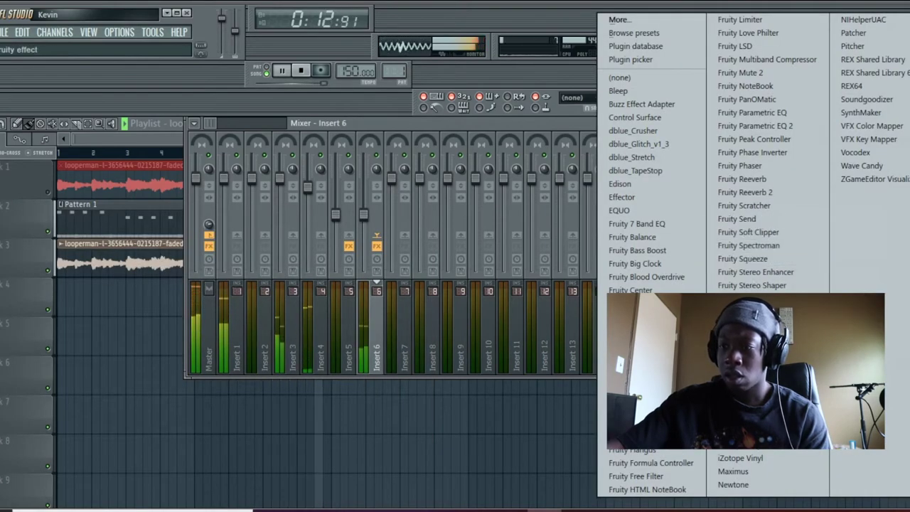
pyautogui.click(735, 339)
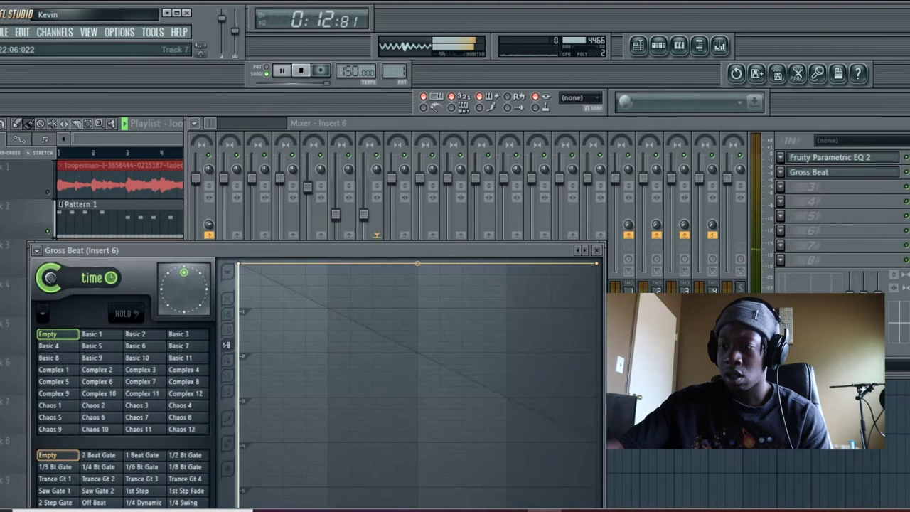
pyautogui.click(38, 250)
pyautogui.moveTo(58, 272)
pyautogui.click(163, 299)
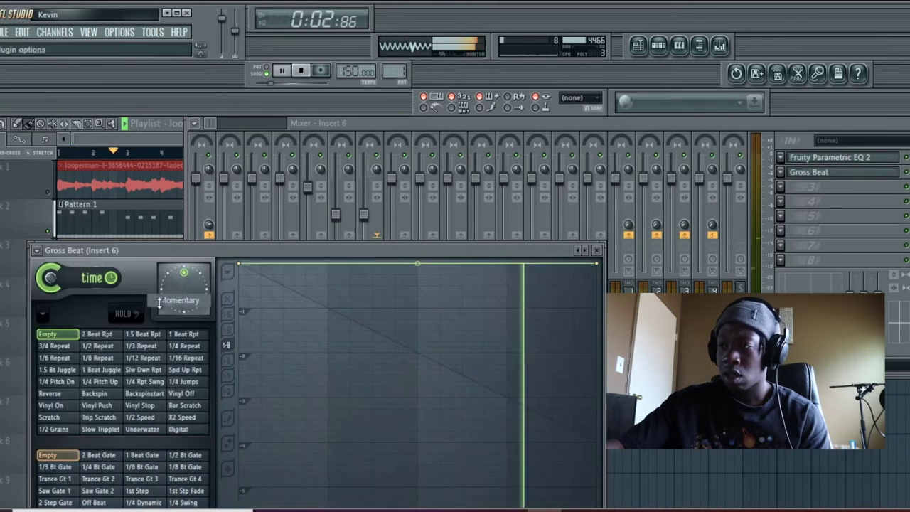
pyautogui.click(141, 416)
pyautogui.click(597, 250)
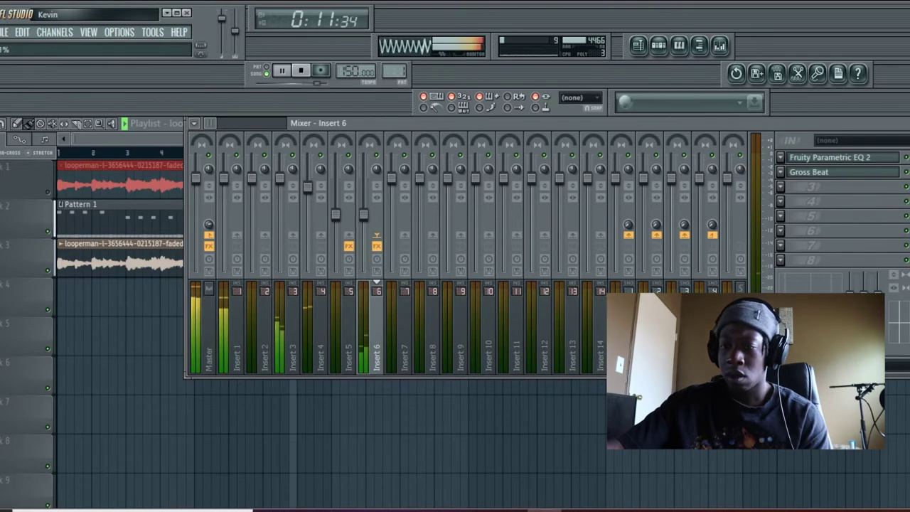
# - Mute playlist track 3 with the Loop #2 clip and unmute track 1 with the original loop
pyautogui.click(208, 126)
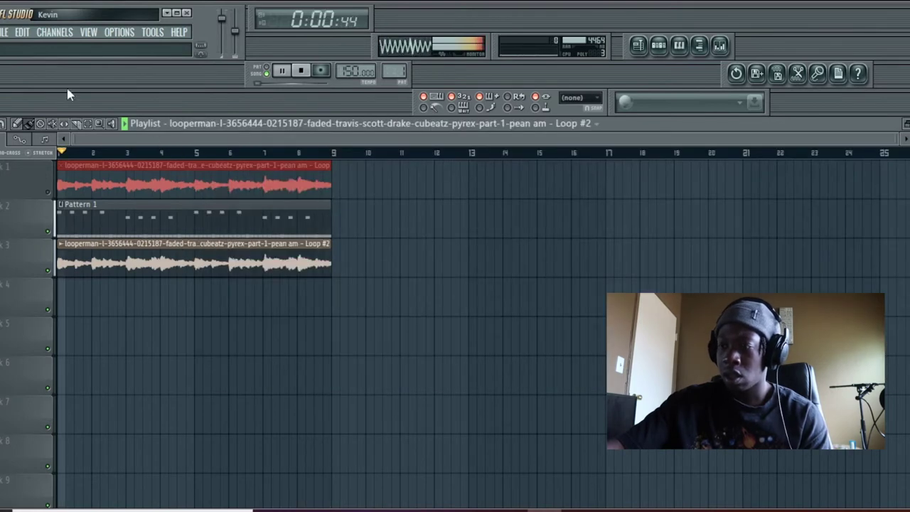
pyautogui.click(48, 270)
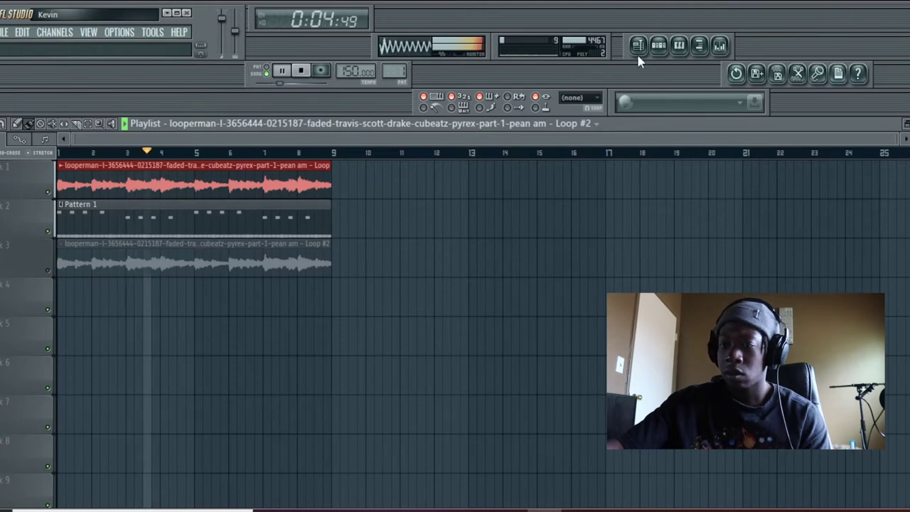
# - In the Hi Hat piano roll, set snap to 1/3 step and replace two late bar 1 hits with short double hits at B4 and A4
pyautogui.click(658, 46)
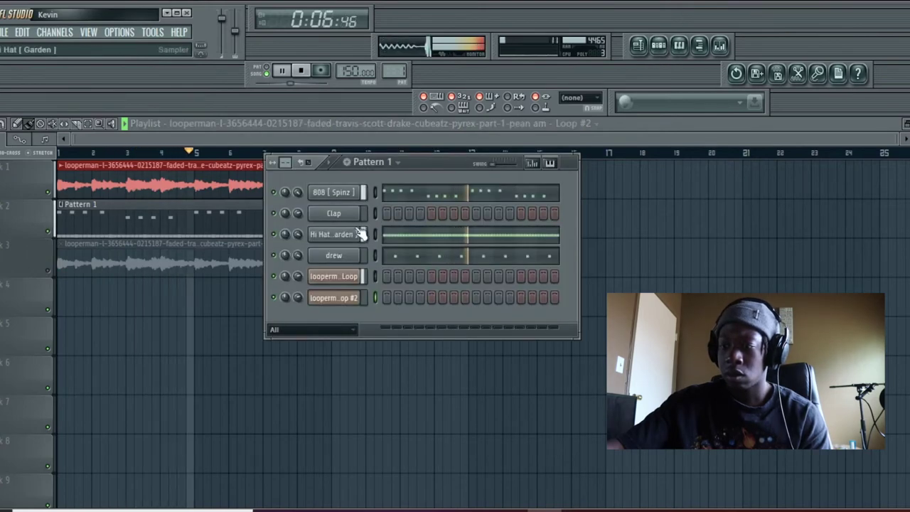
pyautogui.click(412, 237)
pyautogui.moveTo(271, 139); pyautogui.dragTo(898, 140)
pyautogui.moveTo(606, 266); pyautogui.dragTo(13, 286)
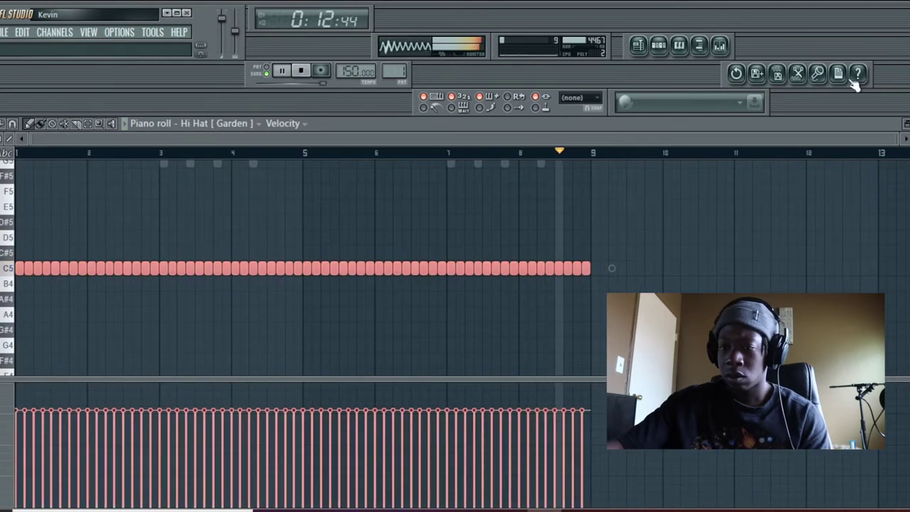
pyautogui.click(86, 196)
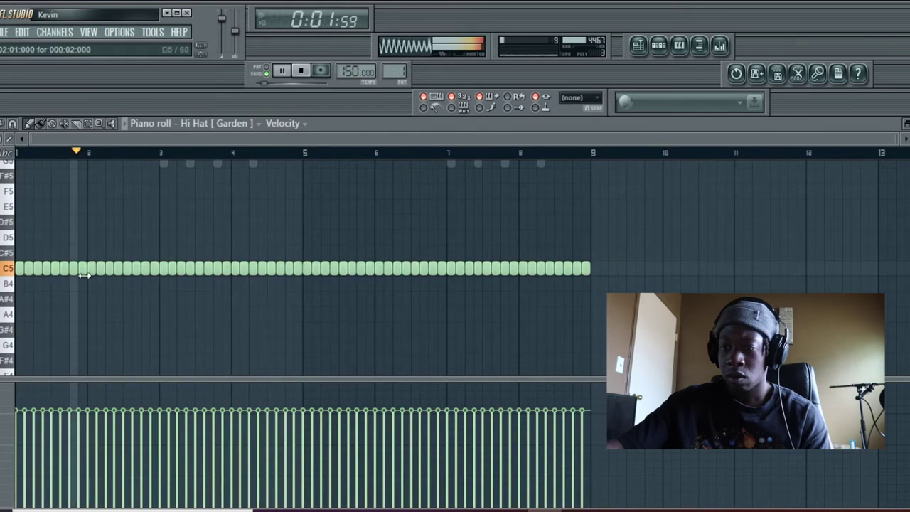
pyautogui.click(12, 124)
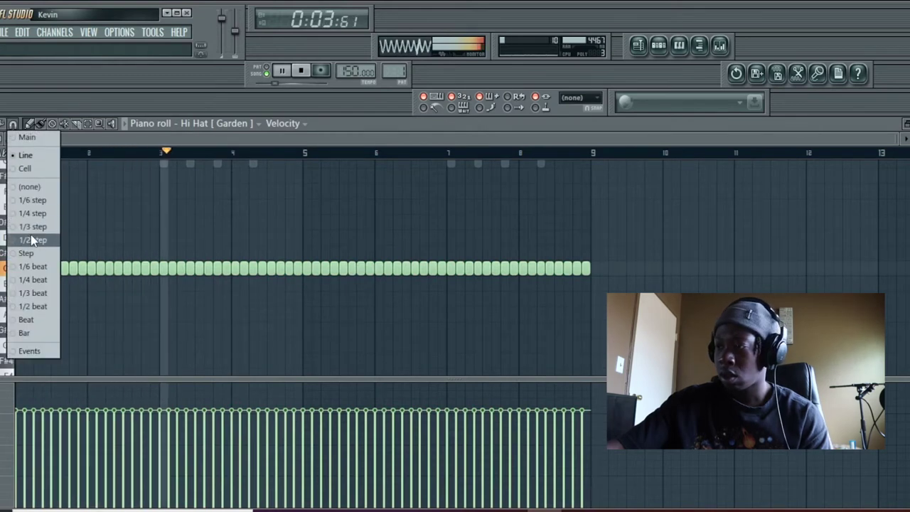
pyautogui.click(30, 226)
pyautogui.moveTo(884, 141); pyautogui.dragTo(401, 178)
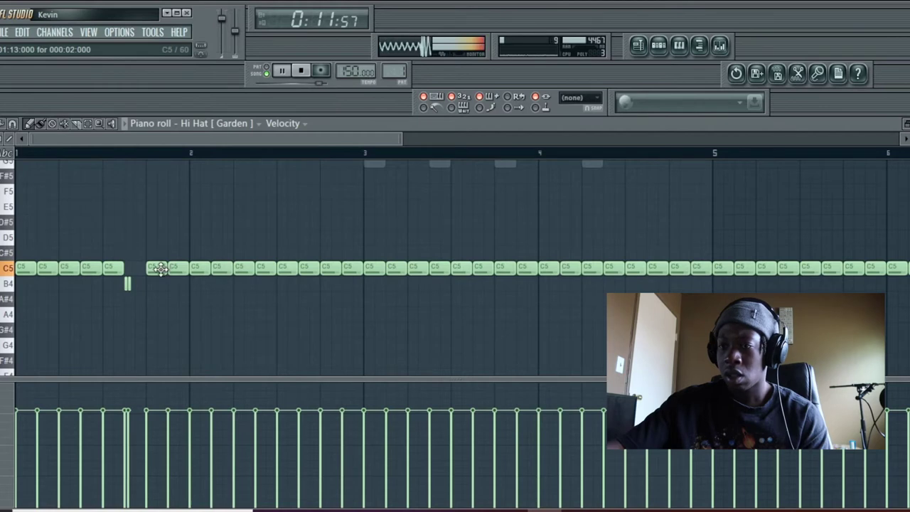
pyautogui.rightClick(155, 314)
pyautogui.click(149, 314)
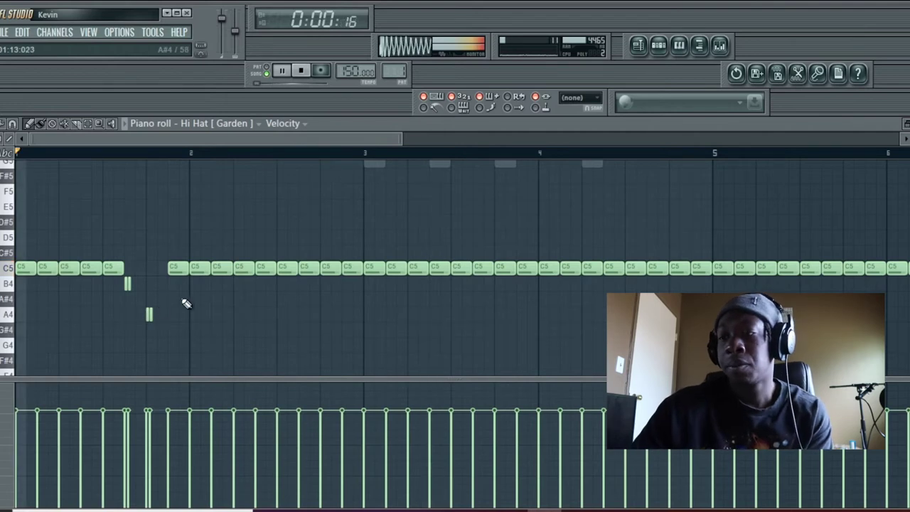
# - Replace a hi-hat late in bar 2 with a short double hit at D5 and raise the bar's last hit to C#5
pyautogui.moveTo(400, 140); pyautogui.dragTo(896, 140)
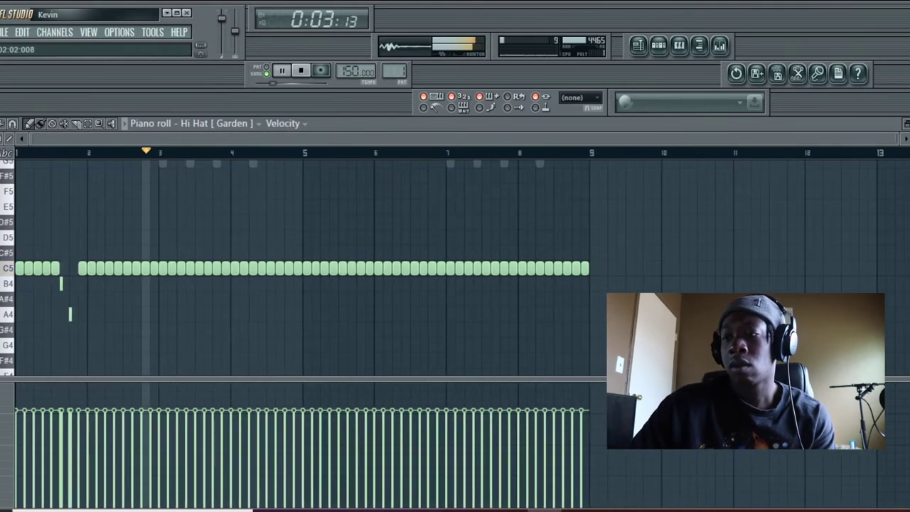
pyautogui.rightClick(133, 265)
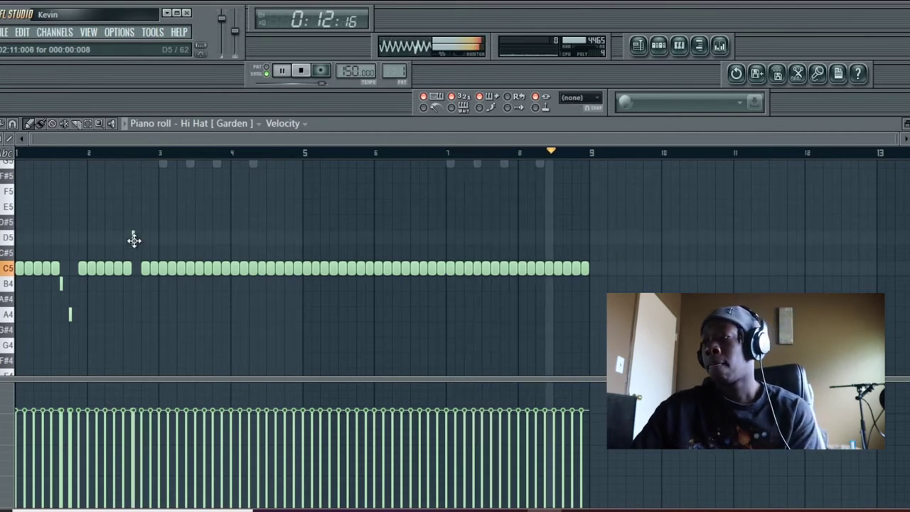
pyautogui.moveTo(153, 269); pyautogui.dragTo(153, 252)
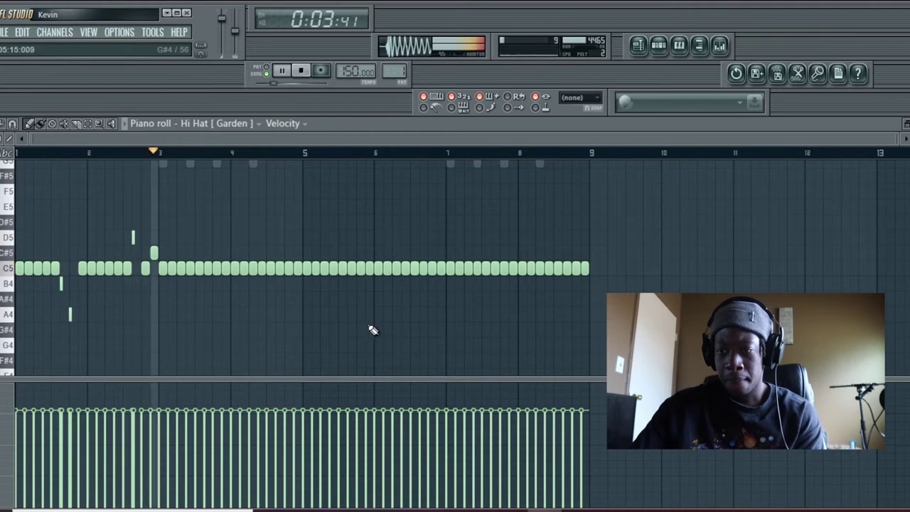
# - Delete the hi-hats from bar 3 onward and duplicate the first two bars three times to fill eight bars
pyautogui.moveTo(623, 285)
pyautogui.mouseDown()
pyautogui.moveTo(305, 270)
pyautogui.moveTo(182, 282)
pyautogui.moveTo(167, 271)
pyautogui.moveTo(556, 280)
pyautogui.mouseUp()
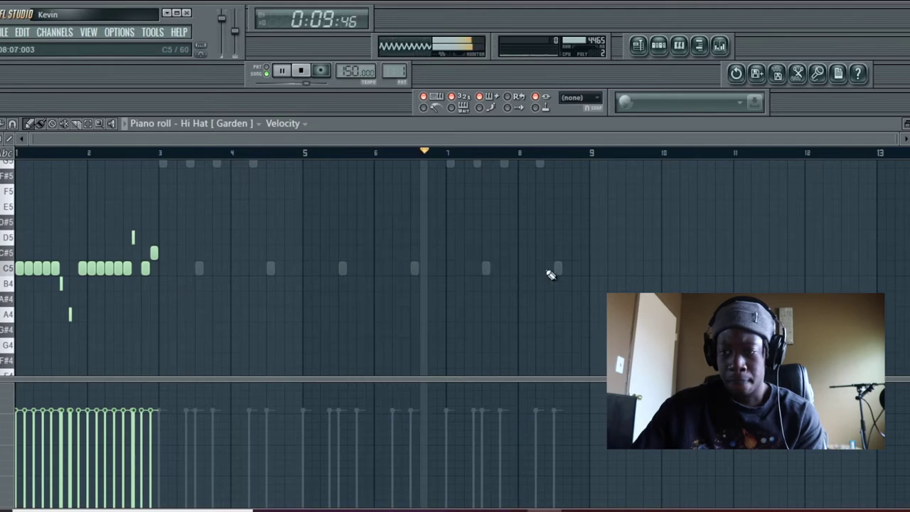
pyautogui.hotkey('ctrl', 'b')
pyautogui.hotkey('ctrl', 'b')
pyautogui.hotkey('ctrl', 'b')
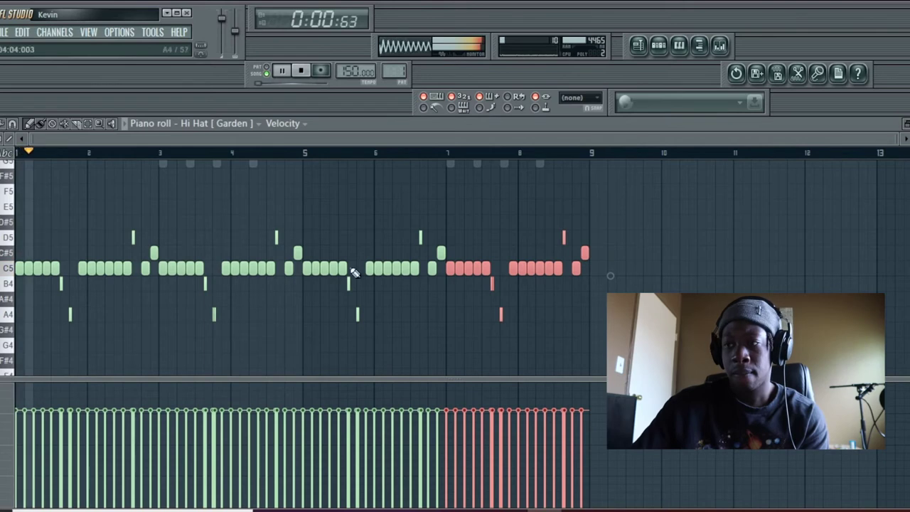
# - Route the LOADED 808 channel to mixer track 1 in its channel settings
pyautogui.click(720, 46)
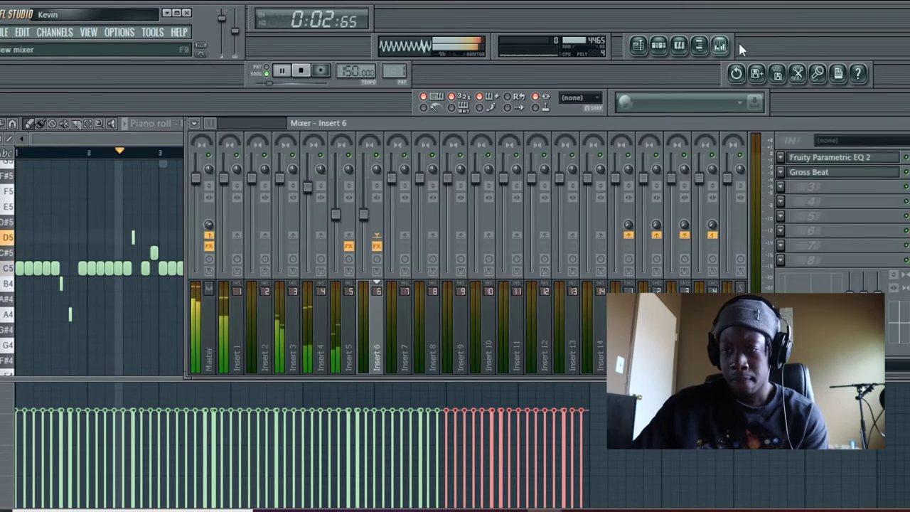
pyautogui.click(286, 293)
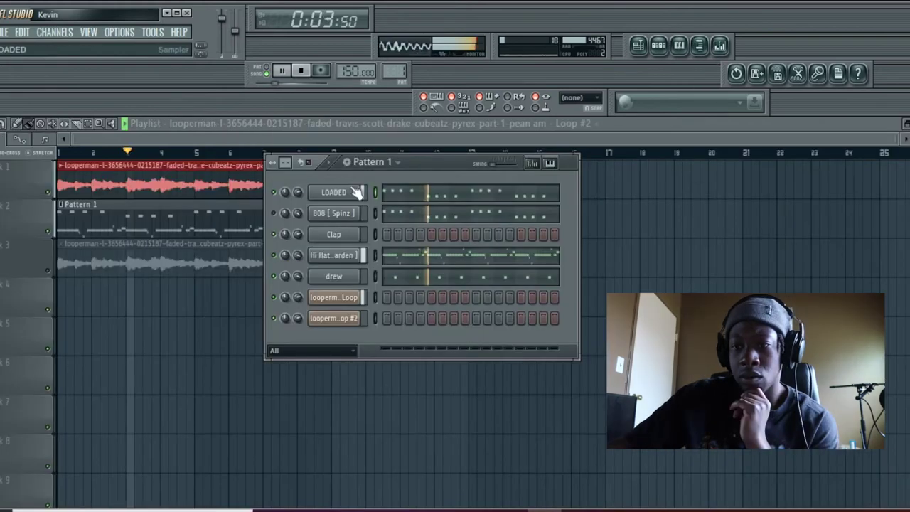
pyautogui.click(358, 191)
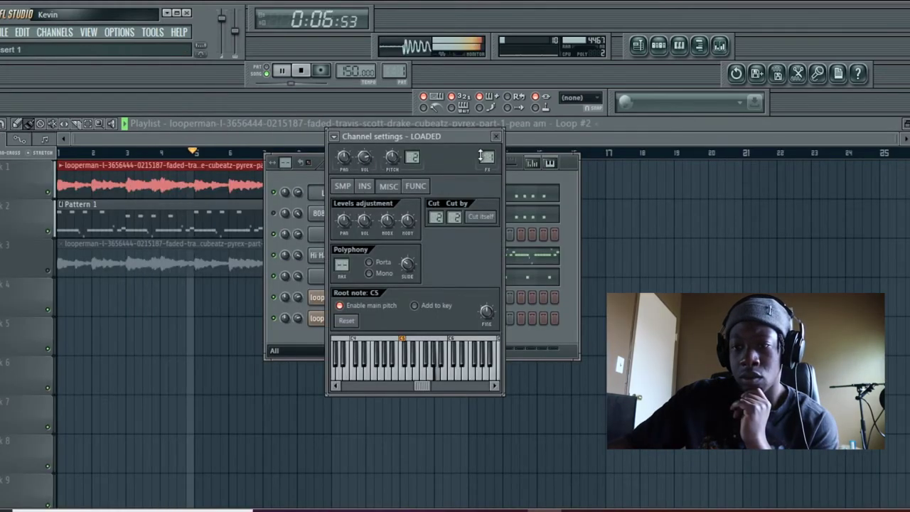
pyautogui.click(495, 136)
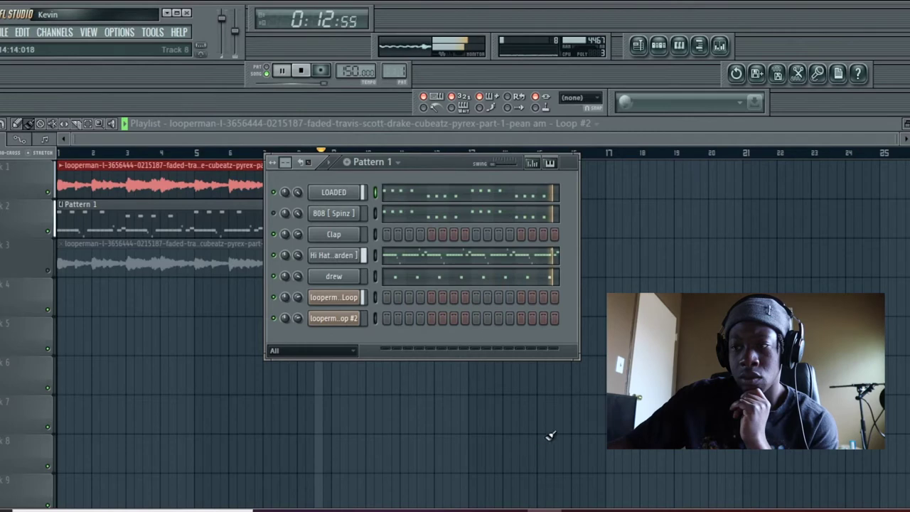
# - Add a C6 note at the end of bar 4 in the LOADED channel's piano roll
pyautogui.click(410, 195)
pyautogui.moveTo(273, 139); pyautogui.dragTo(635, 139)
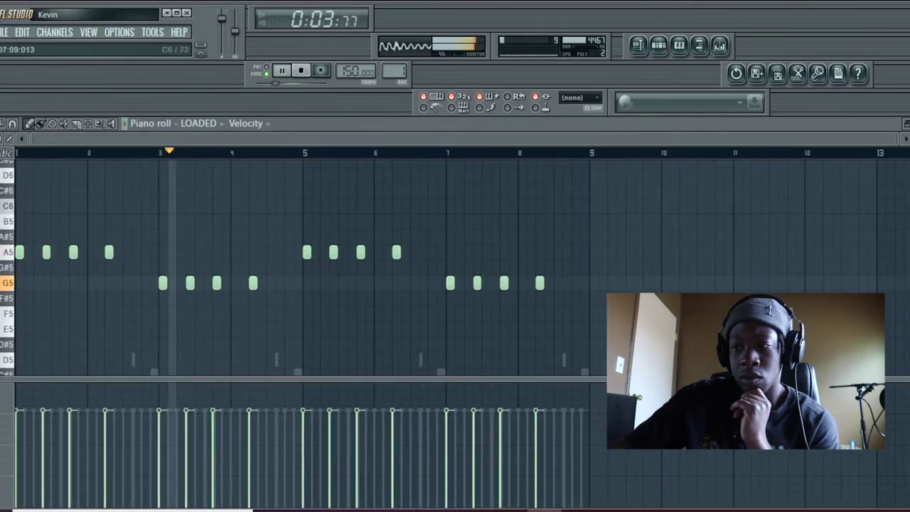
pyautogui.click(296, 206)
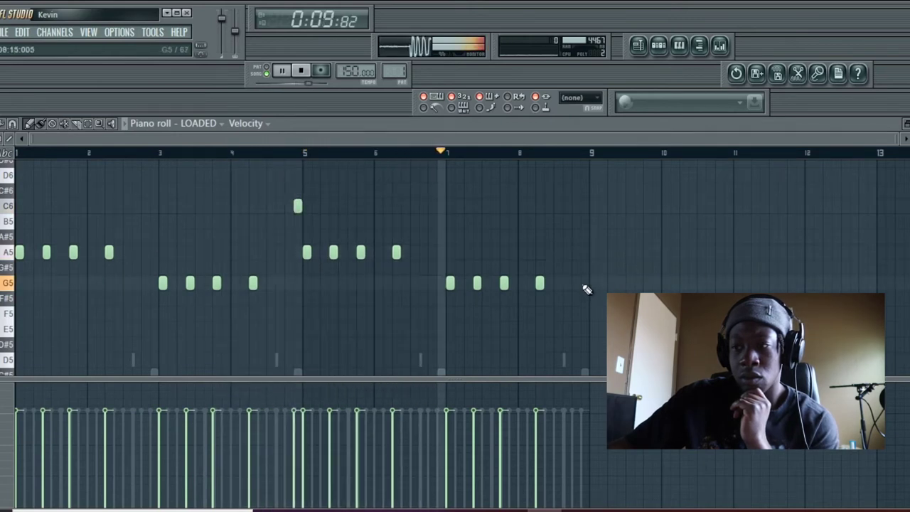
# - Try two extra C6 notes at the end of bar 8 in the LOADED line, and lower both to B5
pyautogui.click(582, 206)
pyautogui.click(570, 206)
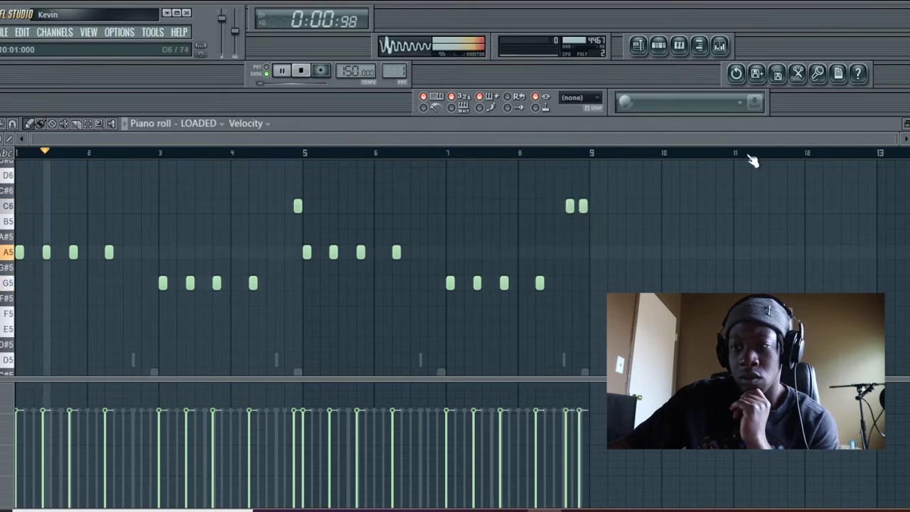
pyautogui.moveTo(894, 140); pyautogui.dragTo(621, 165)
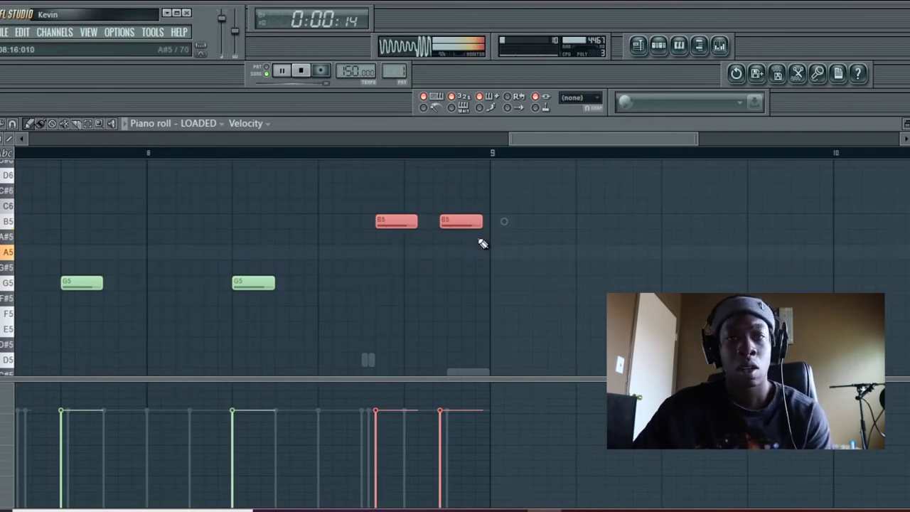
# - Set the snap to Line and replace the two B5 notes at the end of bar 8 with two E5 notes
pyautogui.click(16, 126)
pyautogui.click(25, 156)
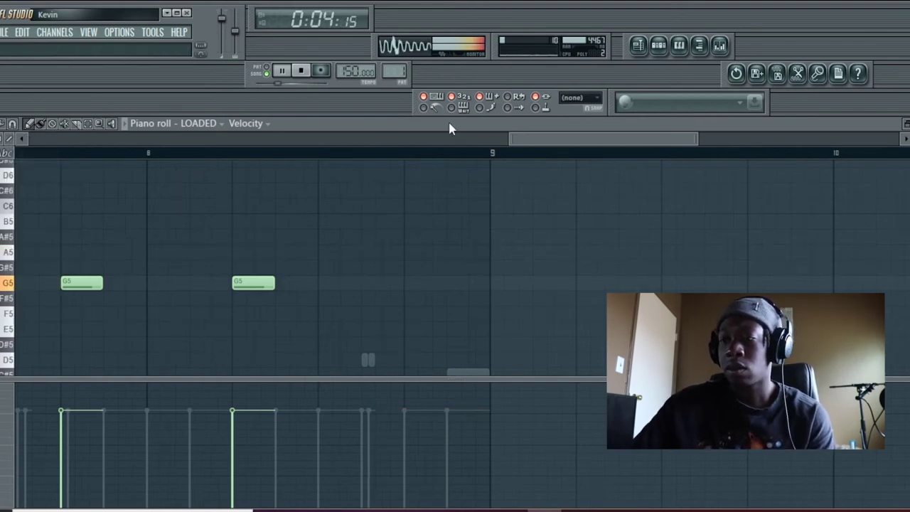
pyautogui.moveTo(542, 144); pyautogui.dragTo(7, 140)
pyautogui.moveTo(215, 139); pyautogui.dragTo(881, 128)
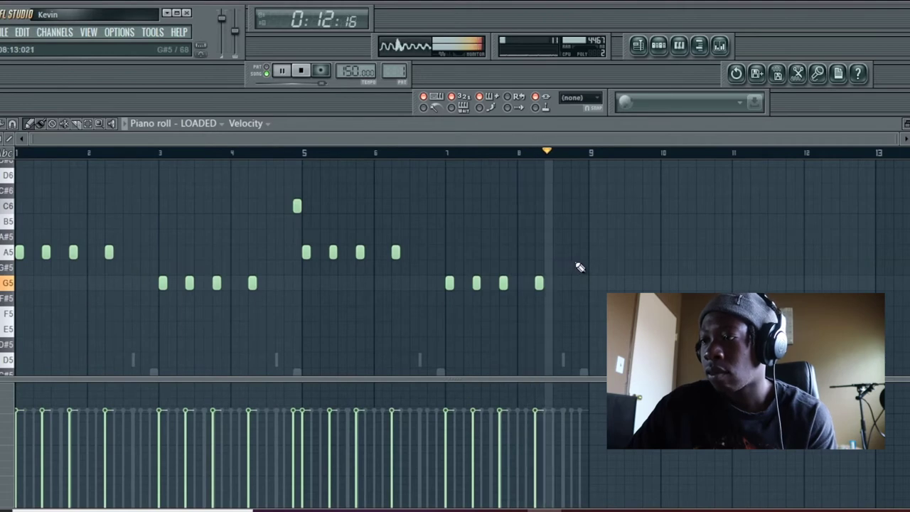
pyautogui.click(566, 329)
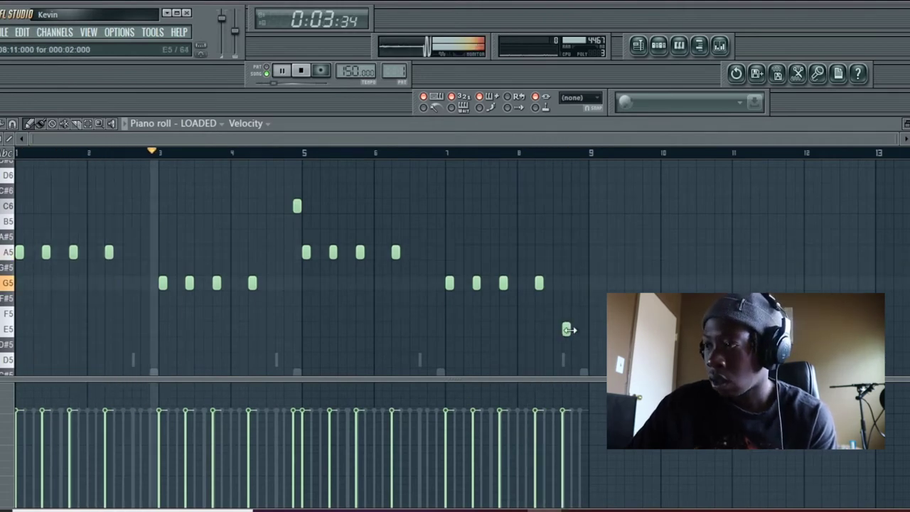
pyautogui.click(583, 329)
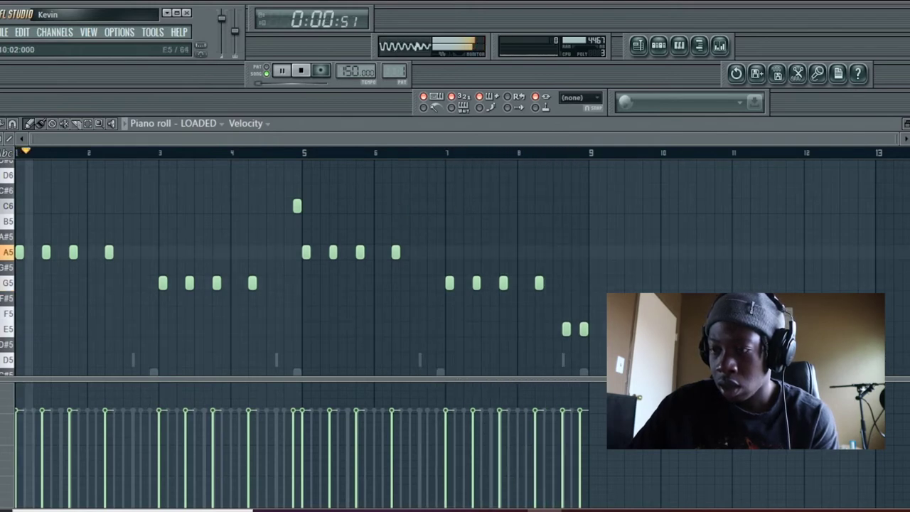
# - Review the Hi Hat channel's notes across all eight bars in its piano roll
pyautogui.click(657, 44)
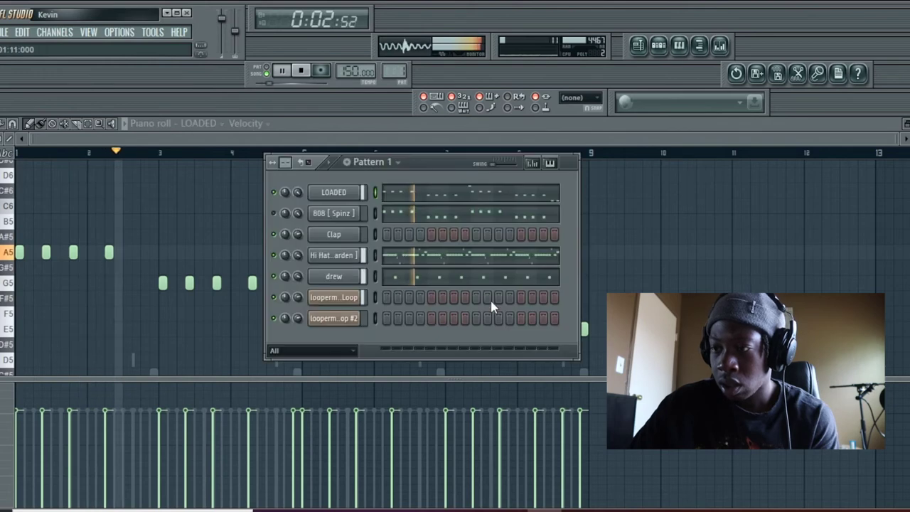
pyautogui.click(404, 255)
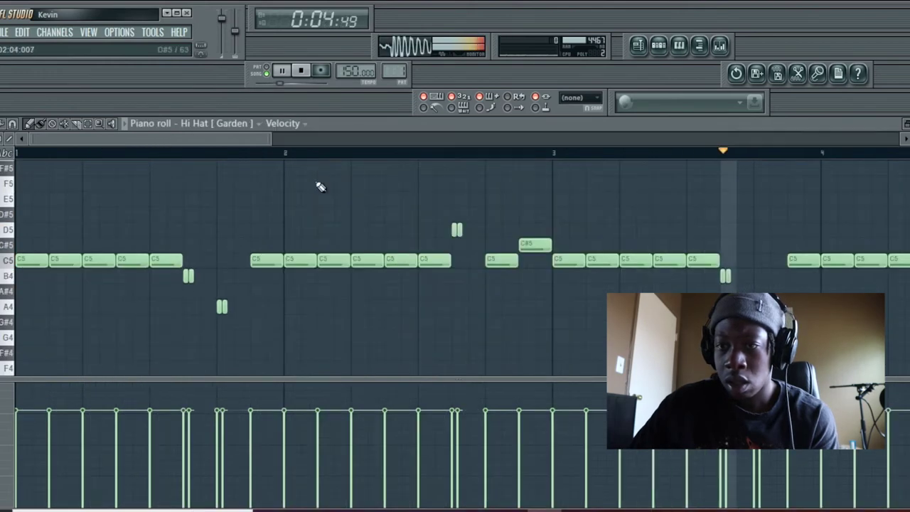
pyautogui.moveTo(272, 139); pyautogui.dragTo(898, 139)
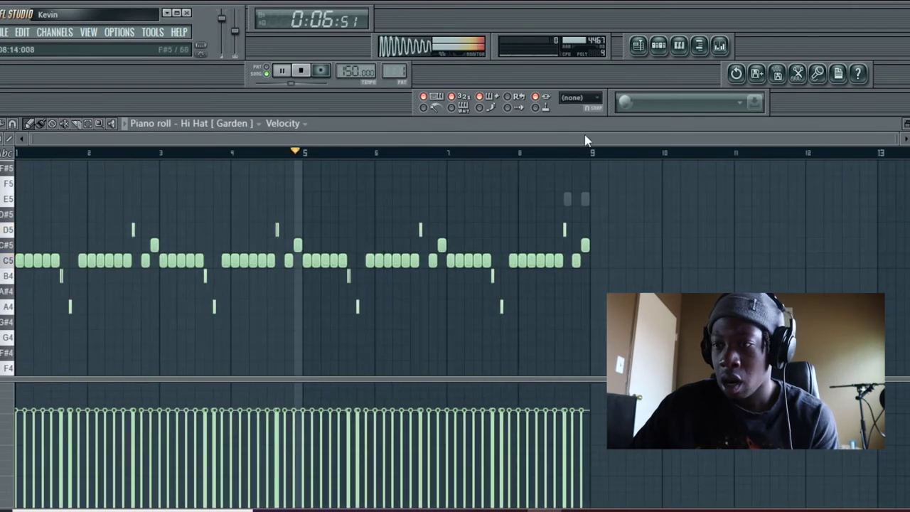
pyautogui.click(658, 46)
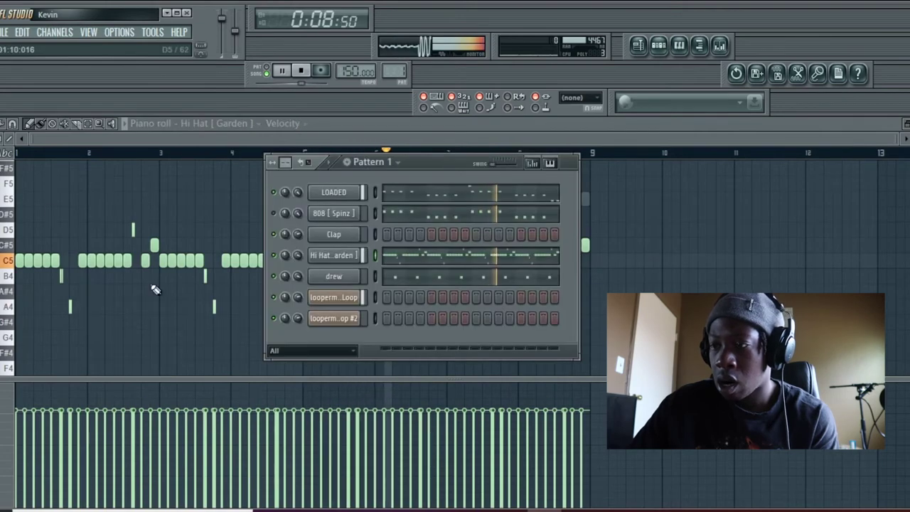
pyautogui.click(419, 258)
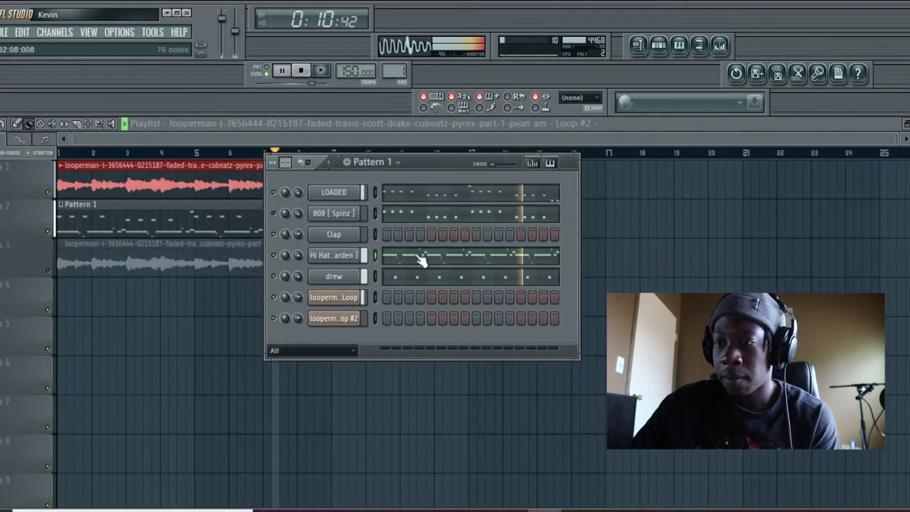
pyautogui.click(421, 260)
pyautogui.moveTo(125, 141); pyautogui.dragTo(895, 141)
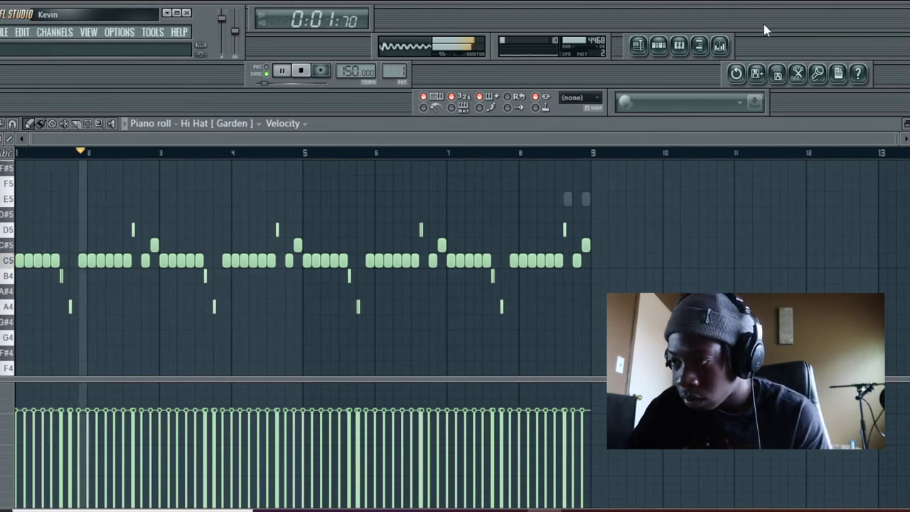
# - Show the sample browser and look through the drum kit folders down to the Carsonbeats texture kit
pyautogui.click(666, 44)
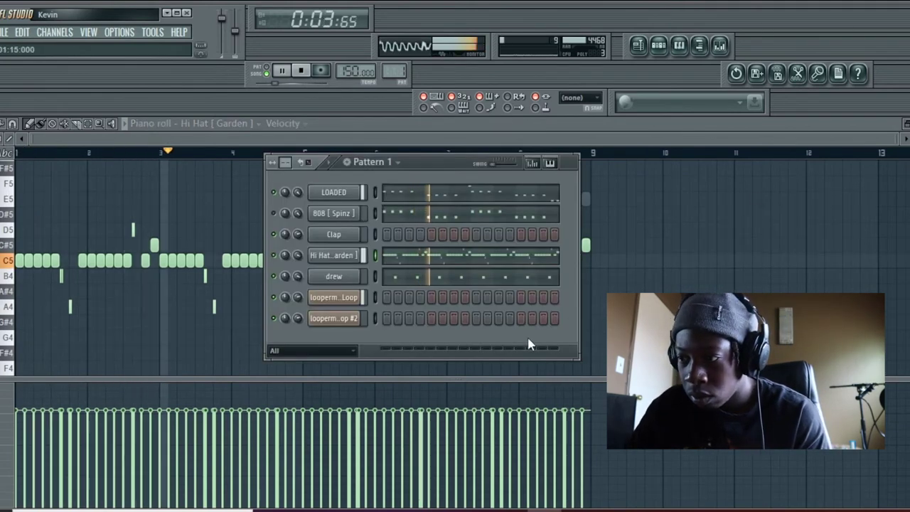
pyautogui.click(88, 32)
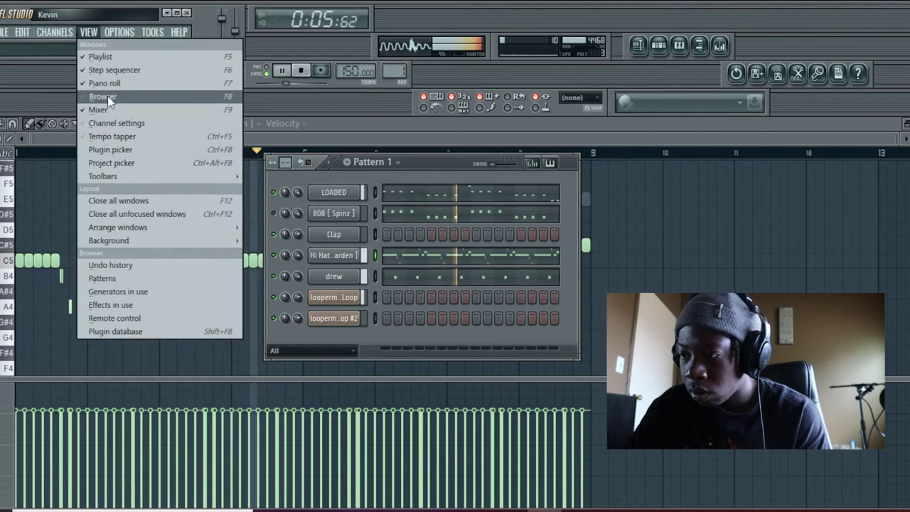
pyautogui.click(107, 96)
pyautogui.scroll(-12, 80, 351)
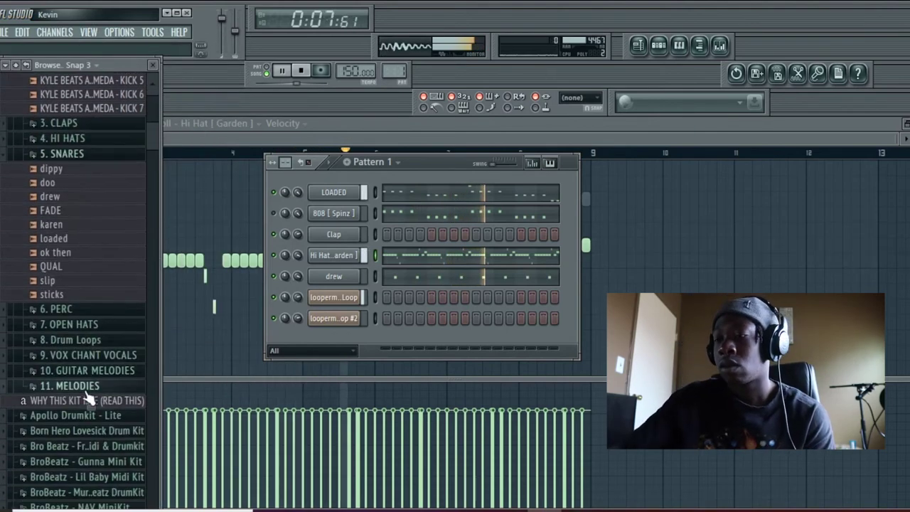
pyautogui.scroll(-6, 85, 397)
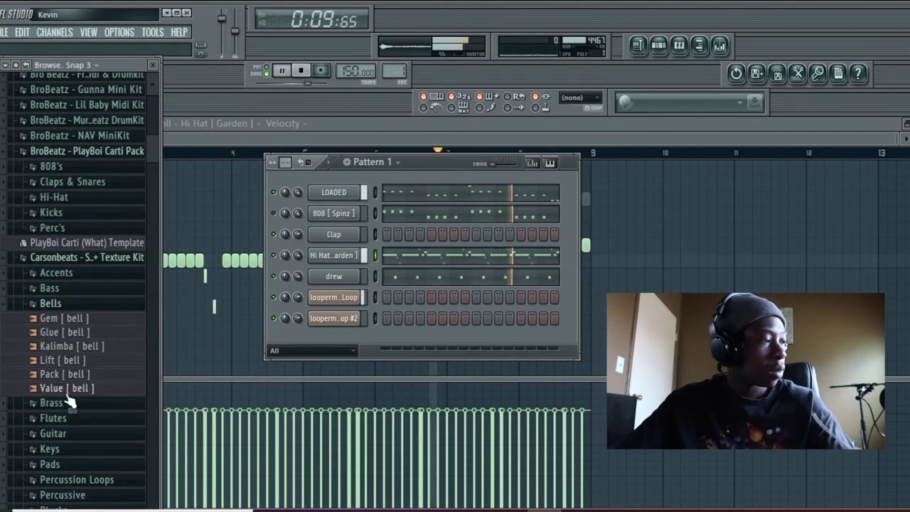
pyautogui.scroll(-4, 90, 400)
# - Check the sample and time stretching settings of the first looperman loop channel
pyautogui.click(348, 298)
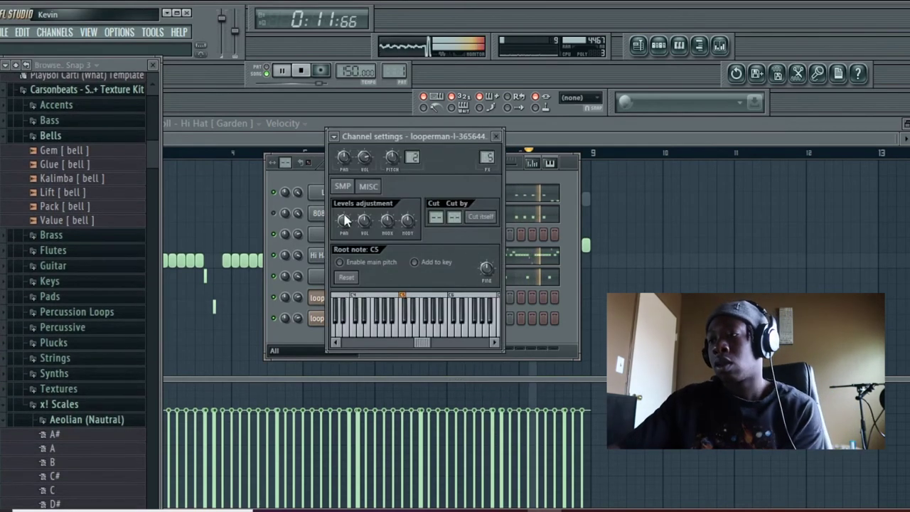
pyautogui.click(342, 187)
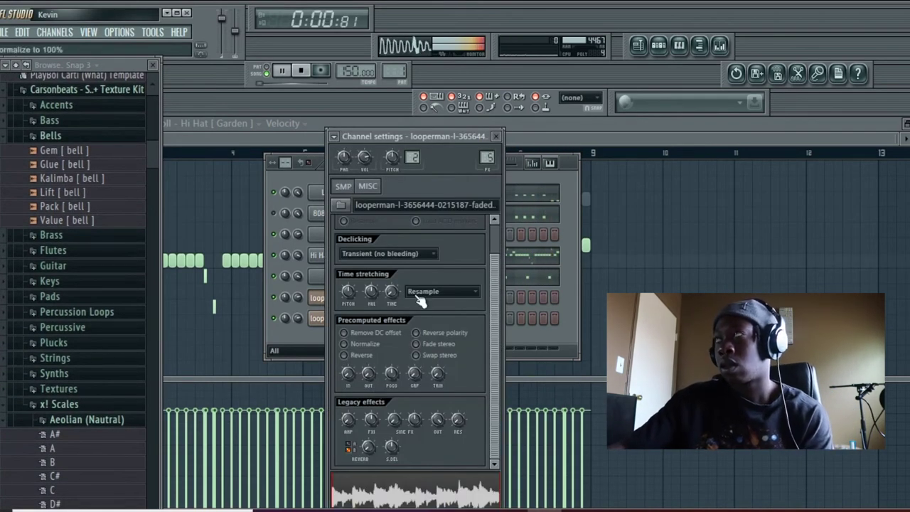
pyautogui.click(496, 136)
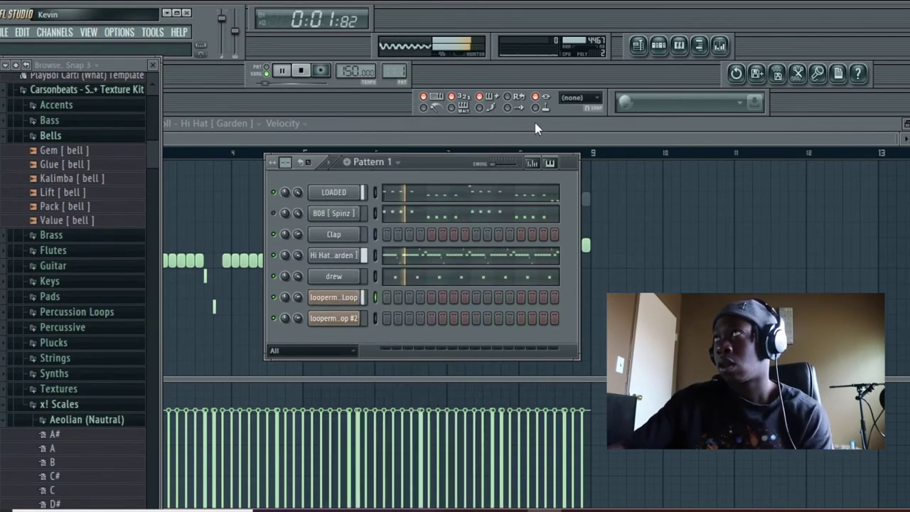
# - Raise the Insert 6 volume slightly in the mixer and hide the sample browser
pyautogui.click(720, 46)
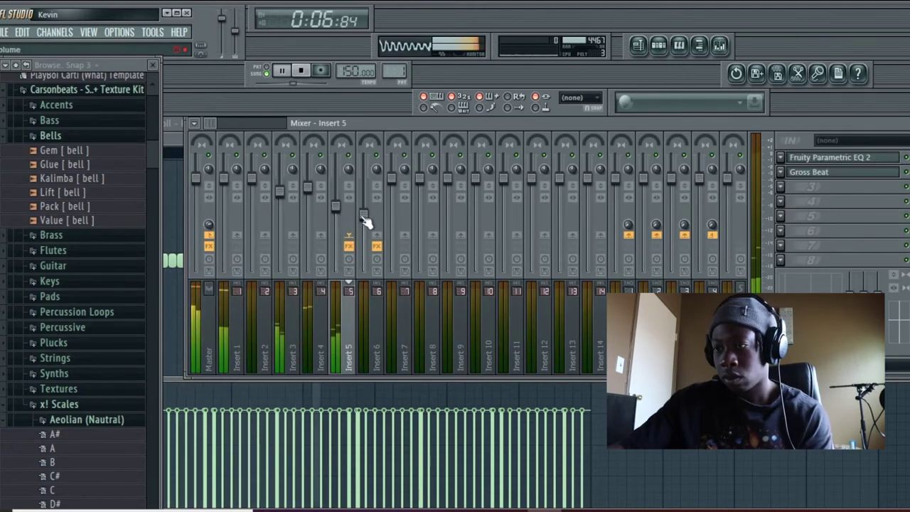
pyautogui.moveTo(365, 221); pyautogui.dragTo(365, 215)
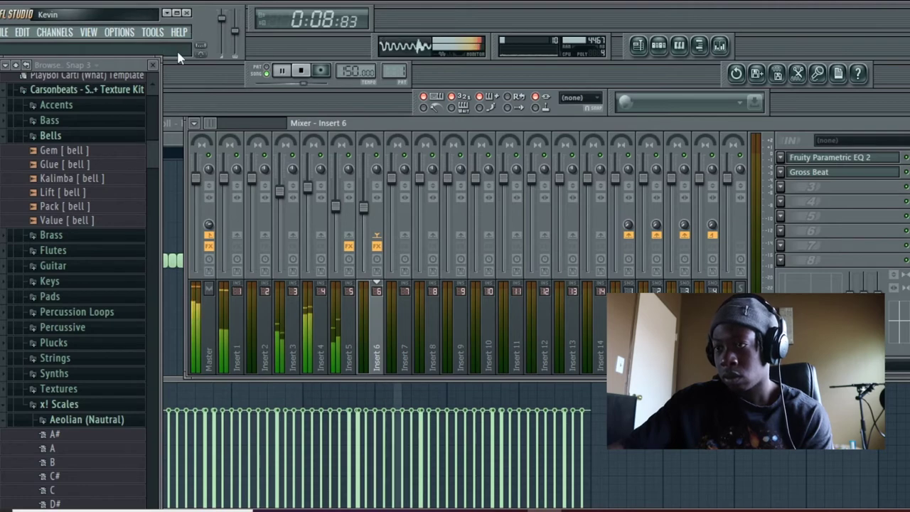
pyautogui.click(153, 65)
# - Add Fruity Parametric EQ 2 to Insert 1, pull band 7 all the way down and raise band 2 moderately
pyautogui.click(233, 318)
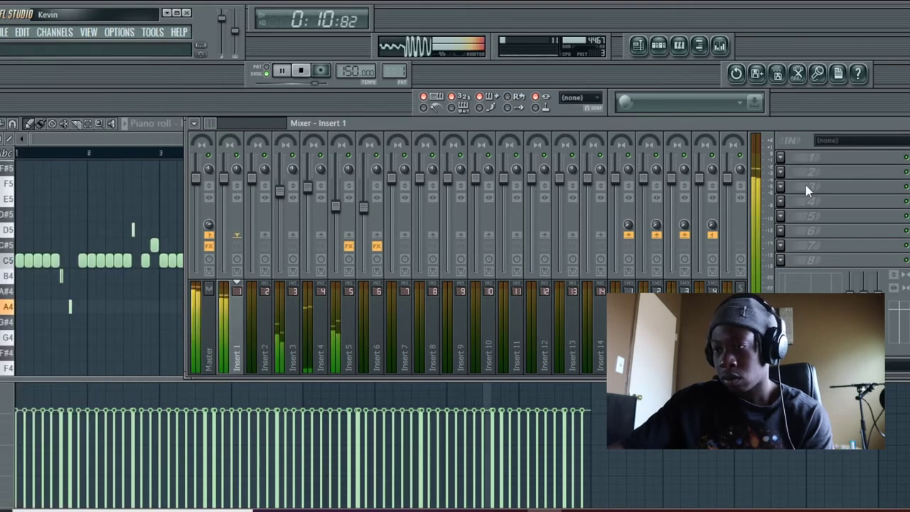
pyautogui.click(780, 158)
pyautogui.click(753, 121)
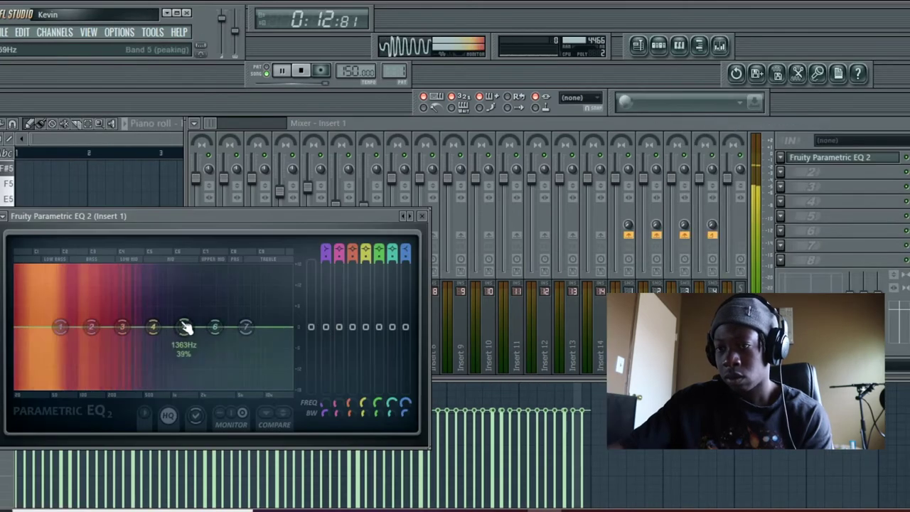
pyautogui.moveTo(245, 327); pyautogui.dragTo(265, 387)
pyautogui.moveTo(91, 327); pyautogui.dragTo(93, 308)
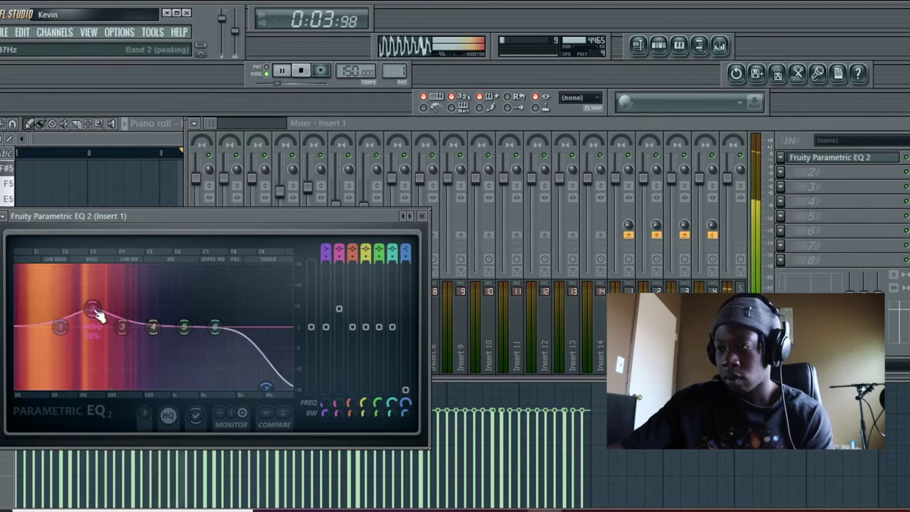
pyautogui.click(422, 215)
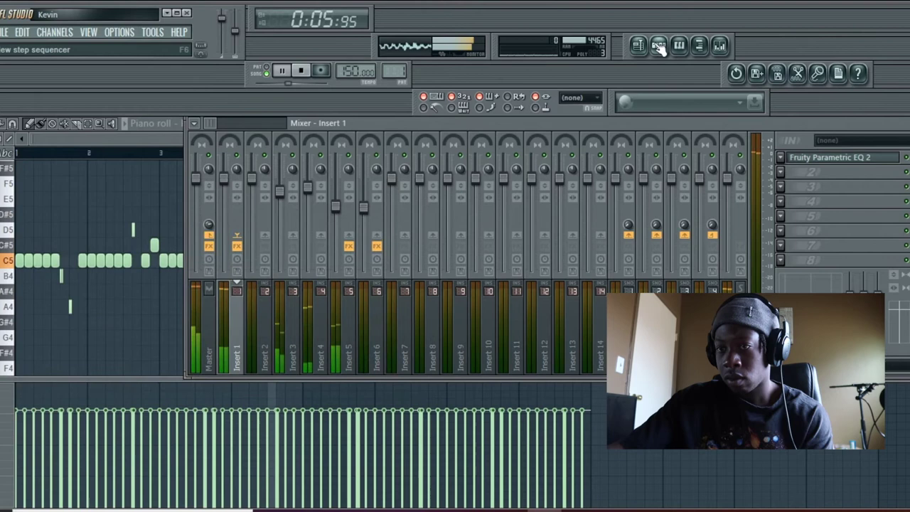
# - Show the step sequencer and save the project as 1005 in the Projects folder
pyautogui.click(658, 46)
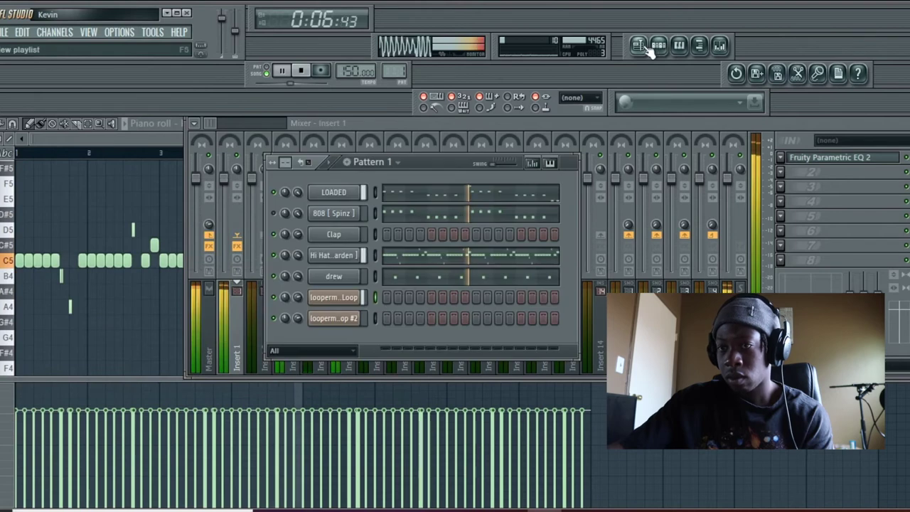
pyautogui.click(88, 33)
pyautogui.click(110, 93)
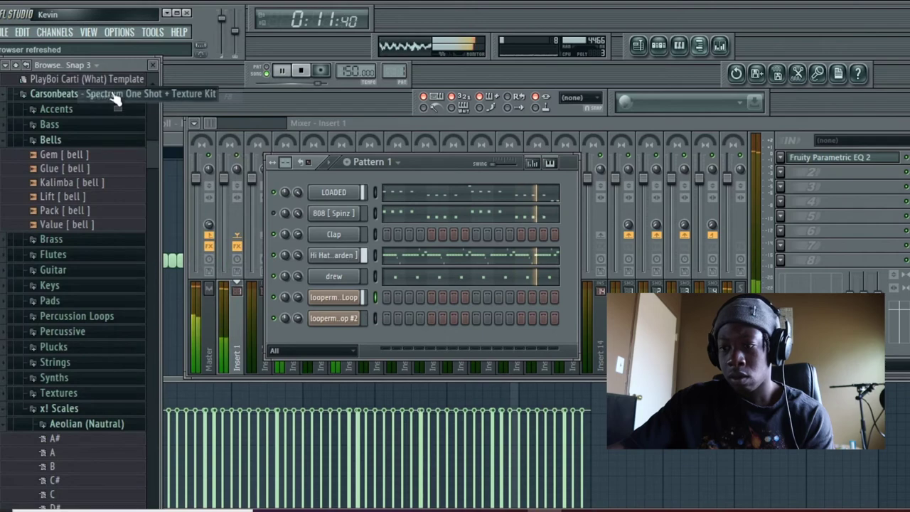
pyautogui.click(149, 65)
pyautogui.click(4, 33)
pyautogui.click(23, 90)
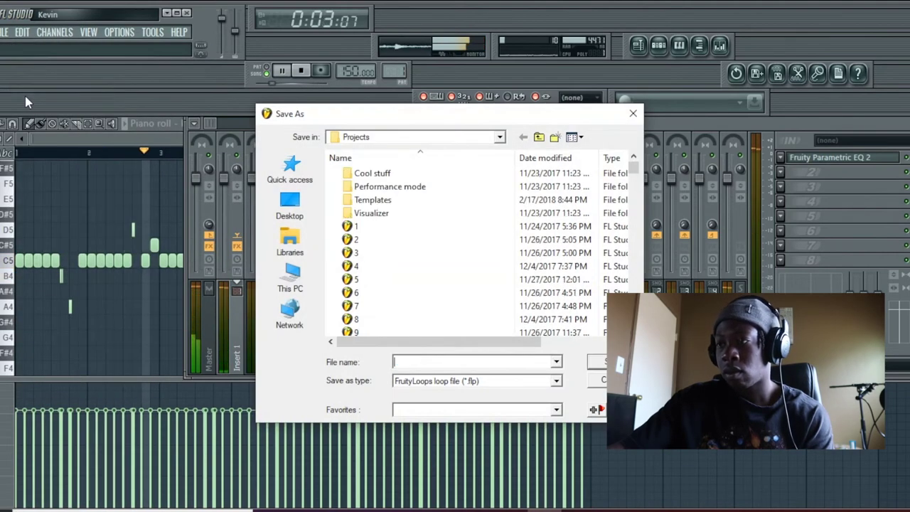
pyautogui.write('100')
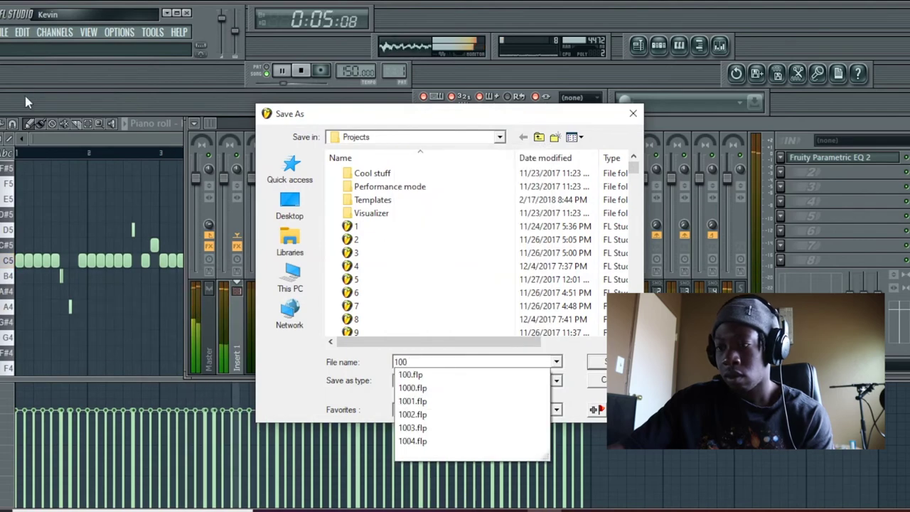
pyautogui.write('5')
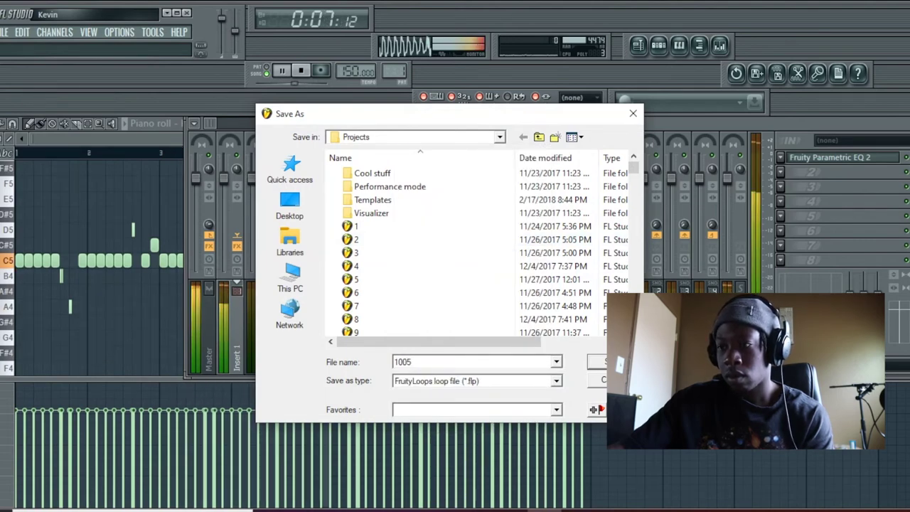
pyautogui.press('Return')
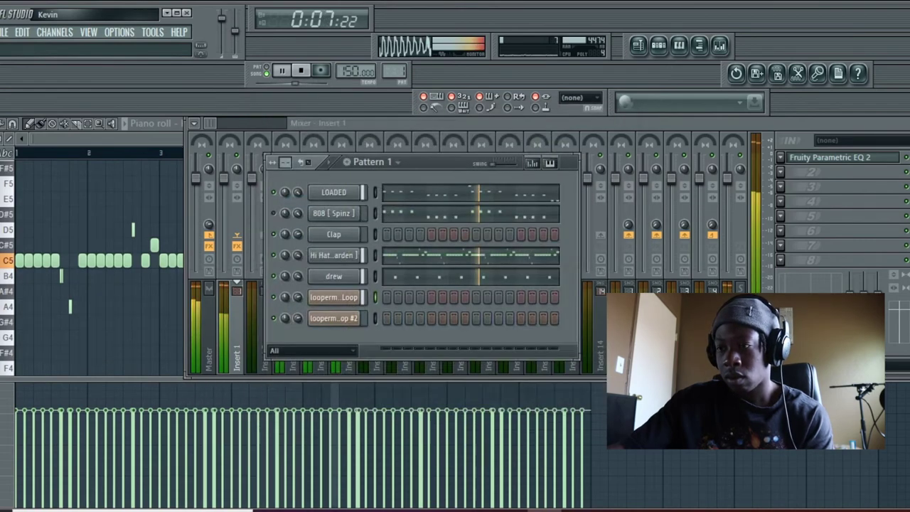
# - Find the Open Hat [ 808 Mafia ] sample in the browser's drum kits and load it into the Clap channel
pyautogui.click(86, 33)
pyautogui.click(116, 95)
pyautogui.scroll(-4, 95, 370)
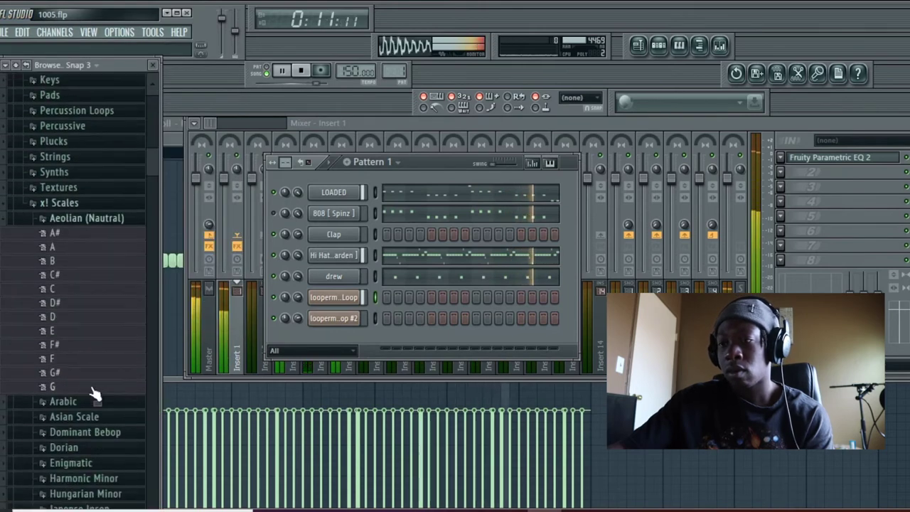
pyautogui.scroll(-12, 95, 393)
pyautogui.moveTo(154, 192); pyautogui.dragTo(151, 216)
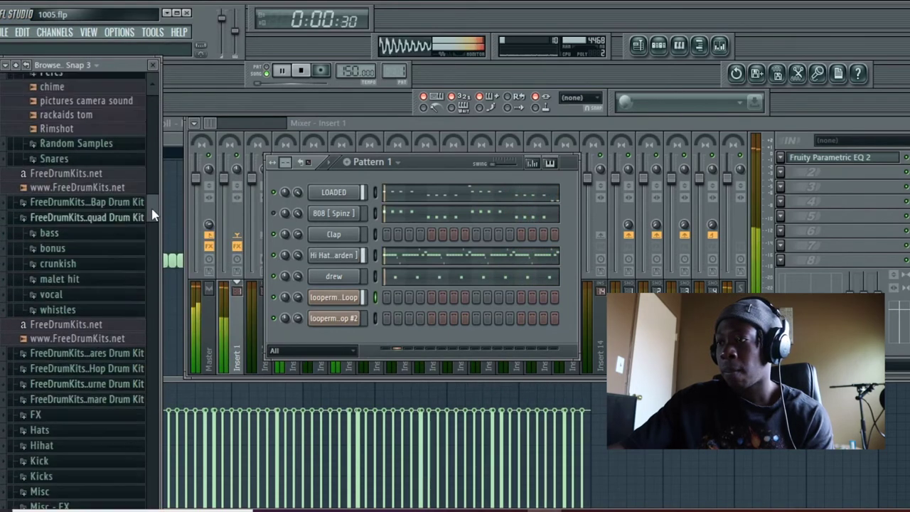
pyautogui.scroll(-20, 152, 217)
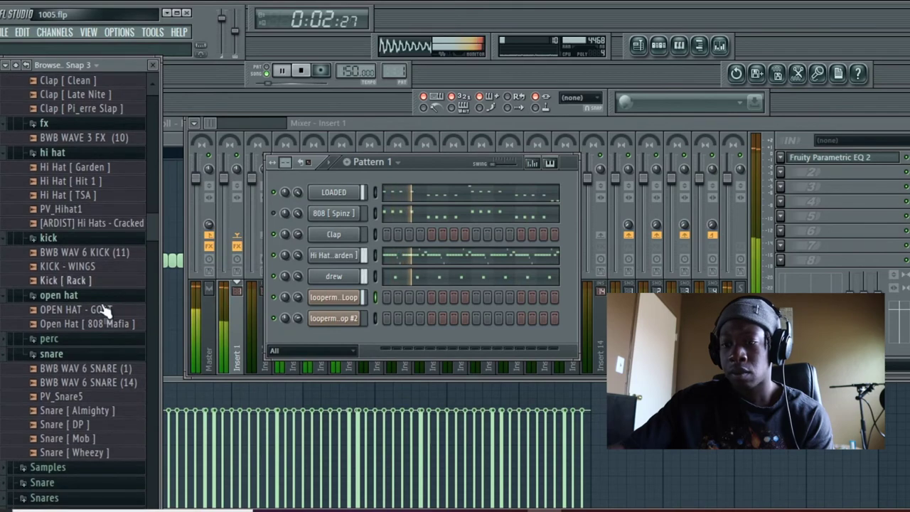
pyautogui.scroll(-15, 92, 355)
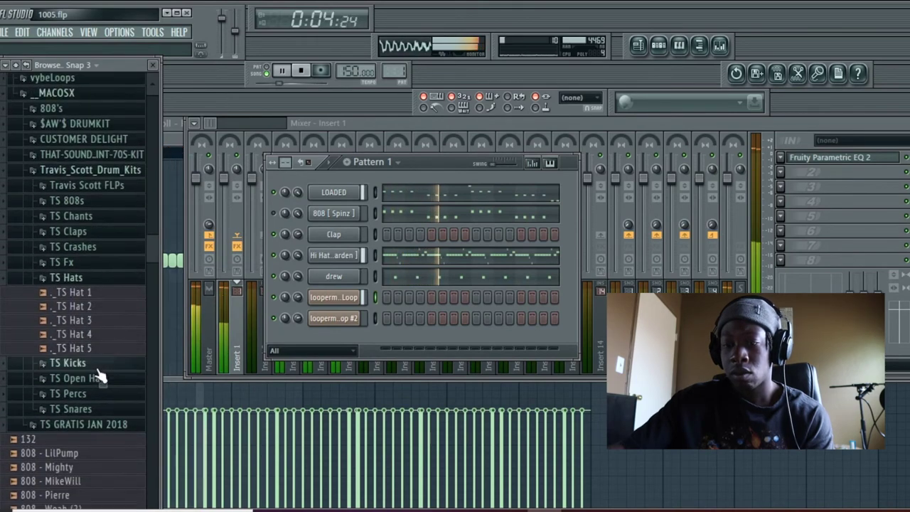
pyautogui.scroll(-12, 100, 373)
pyautogui.moveTo(151, 292); pyautogui.dragTo(167, 150)
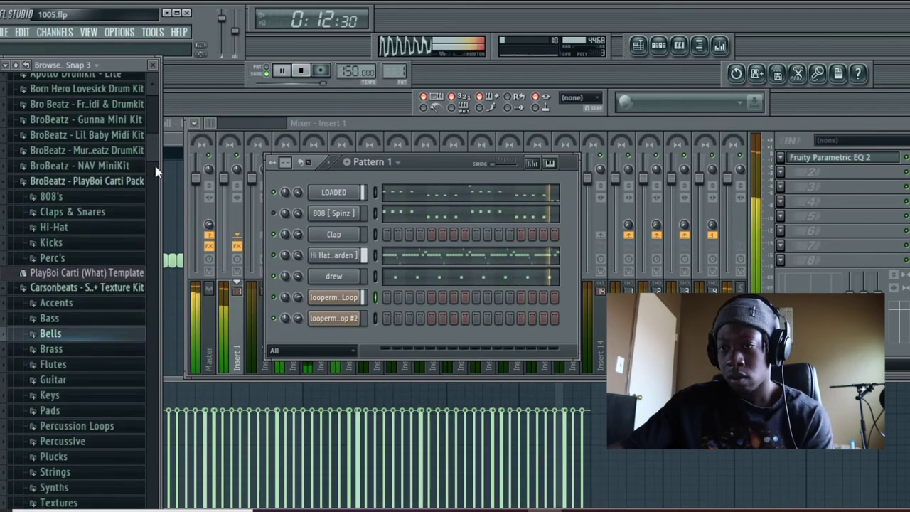
pyautogui.moveTo(157, 150); pyautogui.dragTo(338, 231)
pyautogui.click(121, 245)
# - Place one C5 note at step 11 of bar 2 in the Open Hat [ 808 Mafia ] piano roll
pyautogui.rightClick(361, 233)
pyautogui.click(380, 235)
pyautogui.hotkey('alt', 'F8')
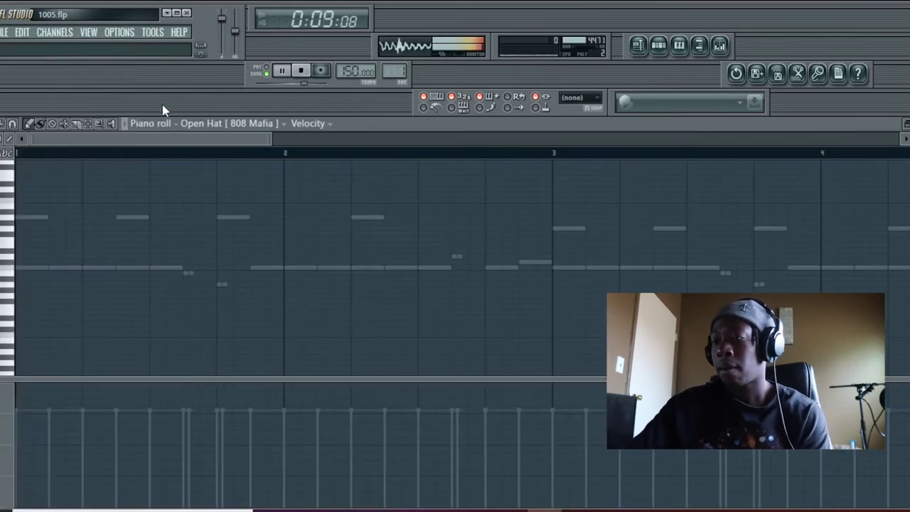
pyautogui.click(14, 123)
pyautogui.click(27, 154)
pyautogui.scroll(-3, 260, 148)
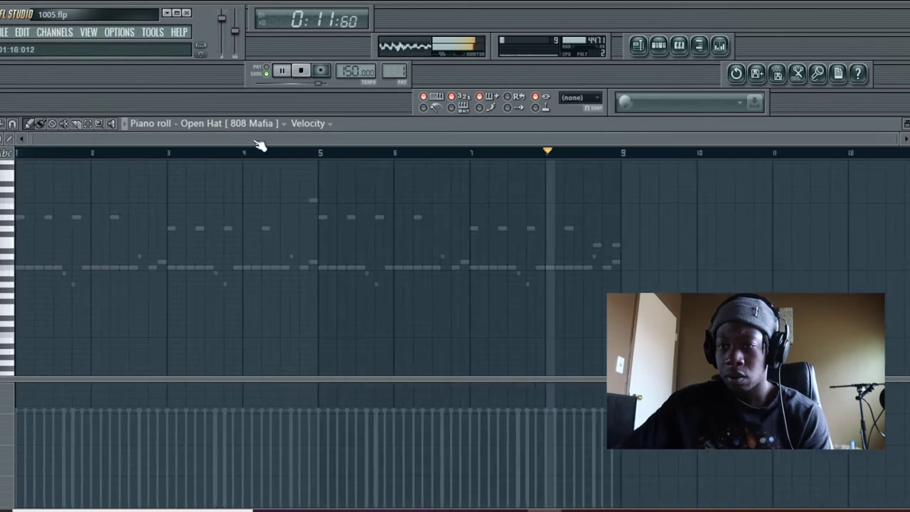
pyautogui.click(82, 274)
pyautogui.moveTo(93, 277); pyautogui.dragTo(162, 268)
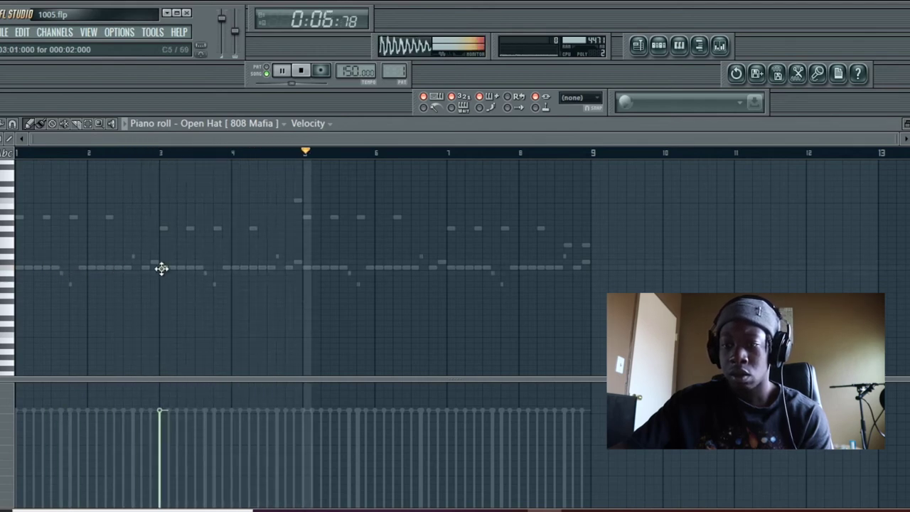
pyautogui.moveTo(161, 268); pyautogui.dragTo(140, 266)
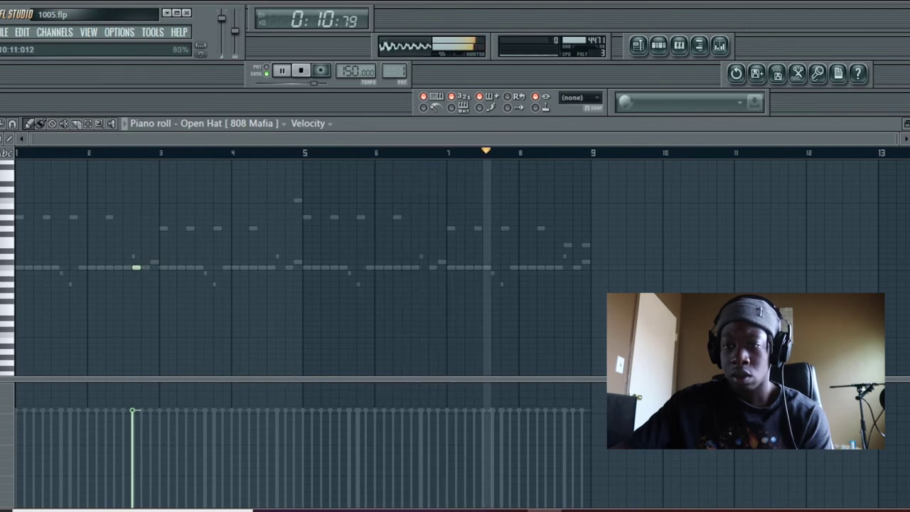
# - Add matching C5 open hat notes at step 11 of bars 4, 6 and 8
pyautogui.press('space')
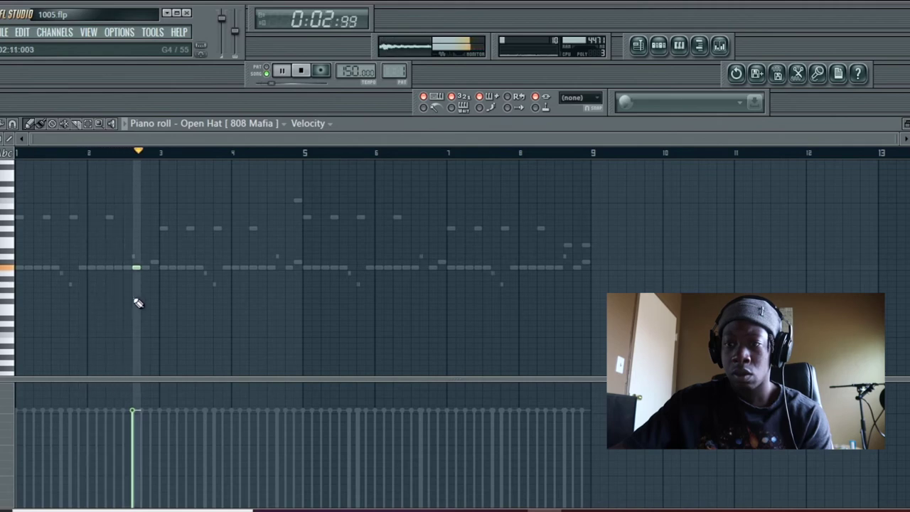
pyautogui.click(278, 267)
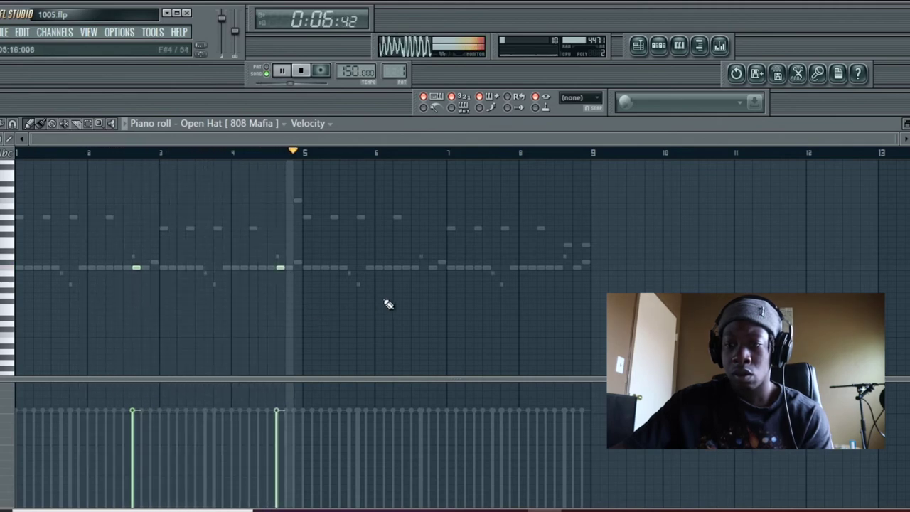
pyautogui.click(422, 268)
pyautogui.click(565, 267)
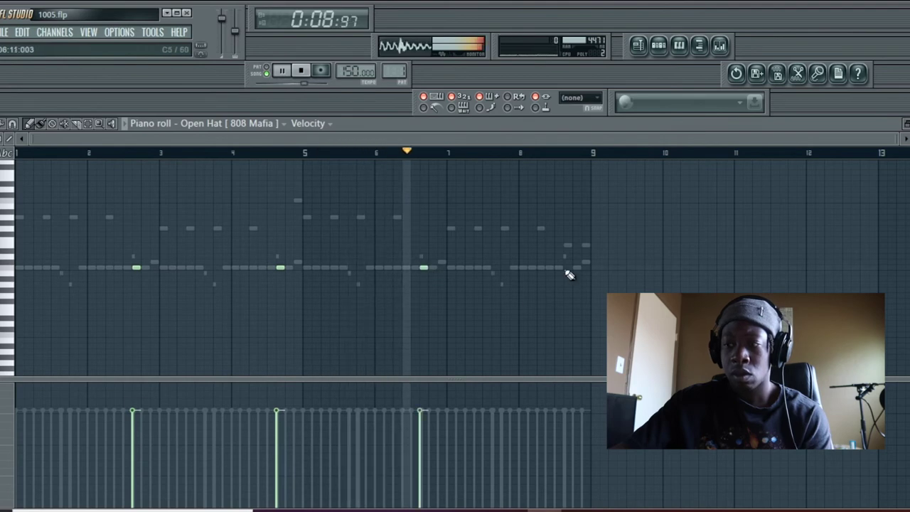
# - Lower the Insert 2 volume in the mixer to about -5 dB
pyautogui.press('F6')
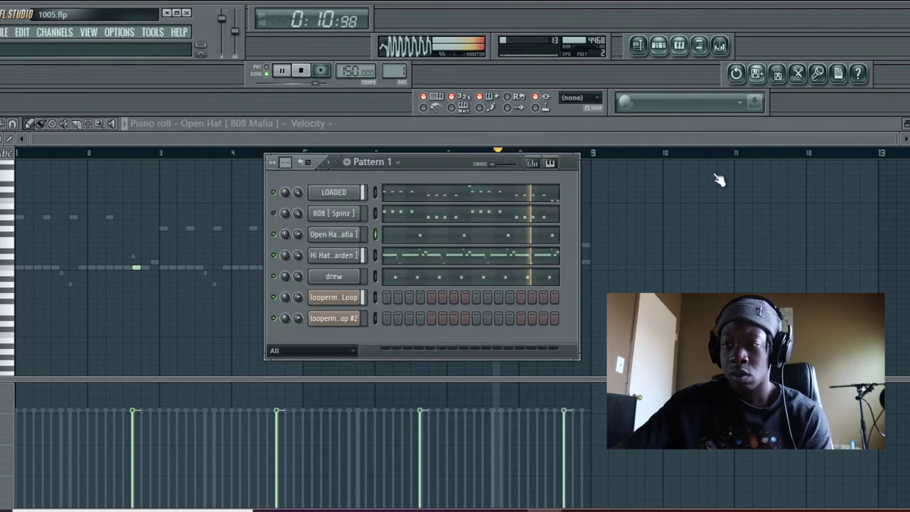
pyautogui.click(725, 45)
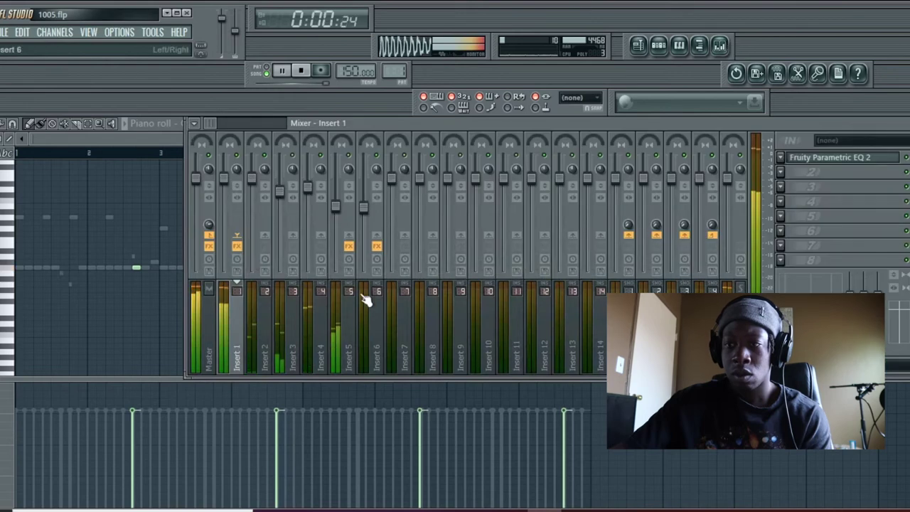
pyautogui.moveTo(252, 179); pyautogui.dragTo(252, 197)
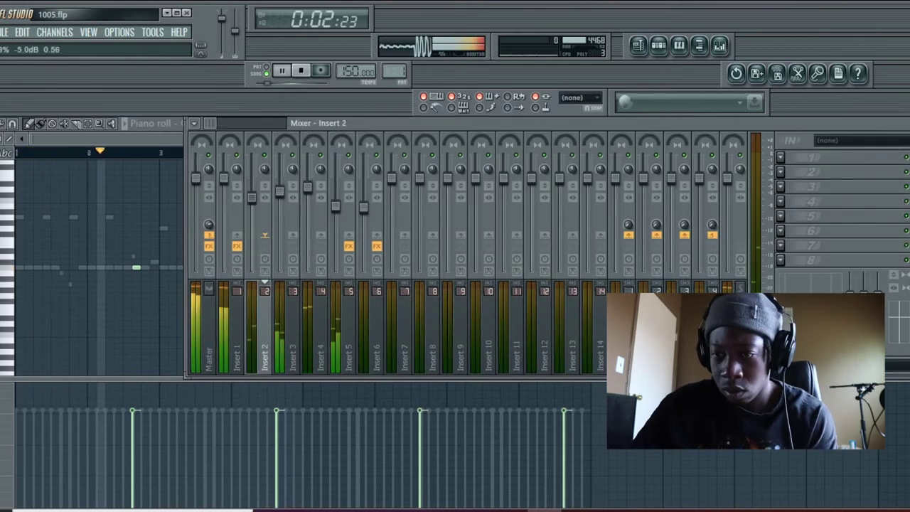
# - Clone the Open Hat [ 808 Mafia ] channel and check the open hat channel settings
pyautogui.click(660, 47)
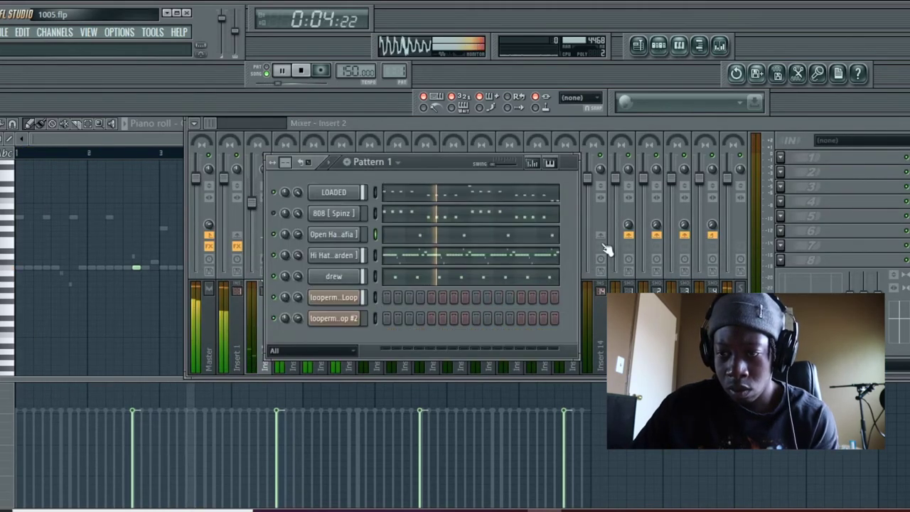
pyautogui.rightClick(344, 238)
pyautogui.click(384, 404)
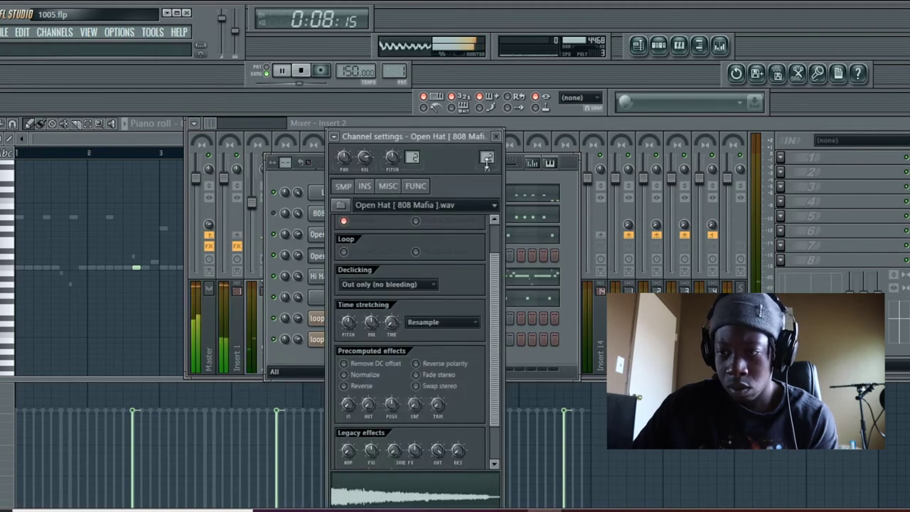
pyautogui.click(498, 135)
pyautogui.click(330, 257)
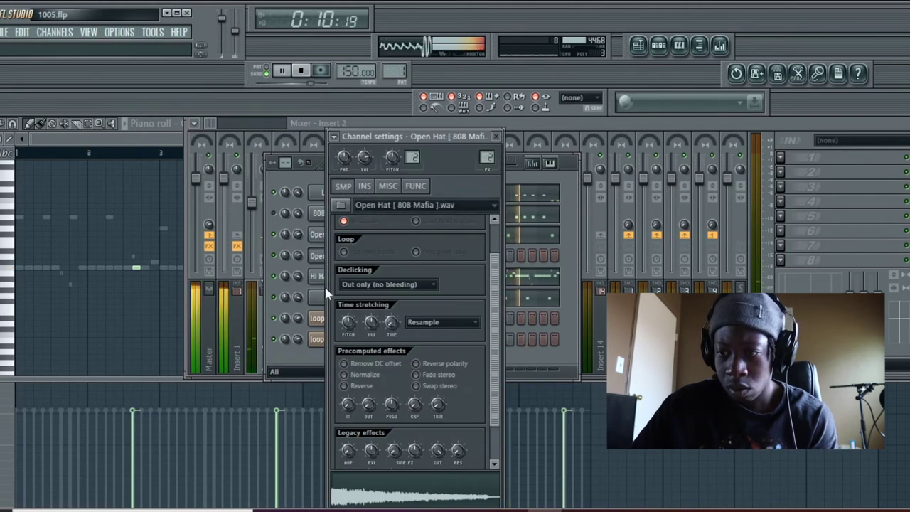
pyautogui.click(496, 136)
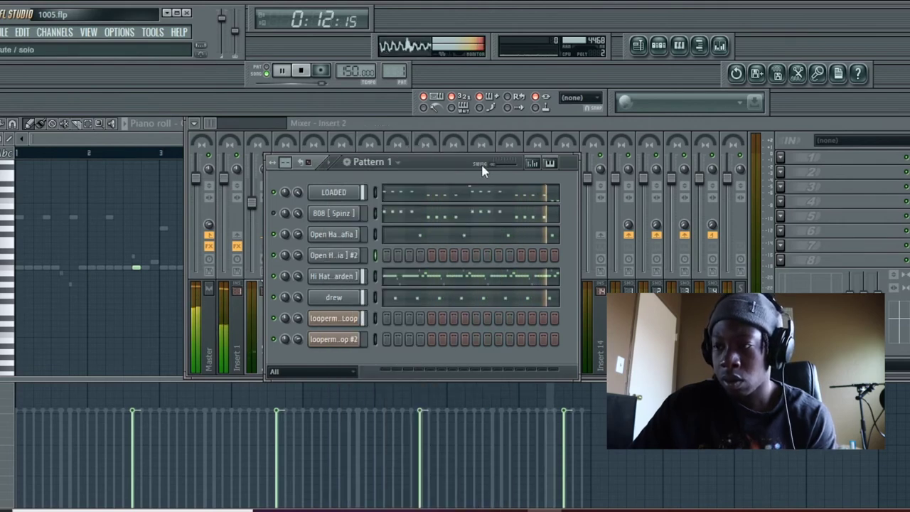
# - Place C5 notes at step 5 of bars 3 and 6 in the Open Hat [ 808 Mafia ] #2 piano roll
pyautogui.rightClick(360, 254)
pyautogui.click(372, 255)
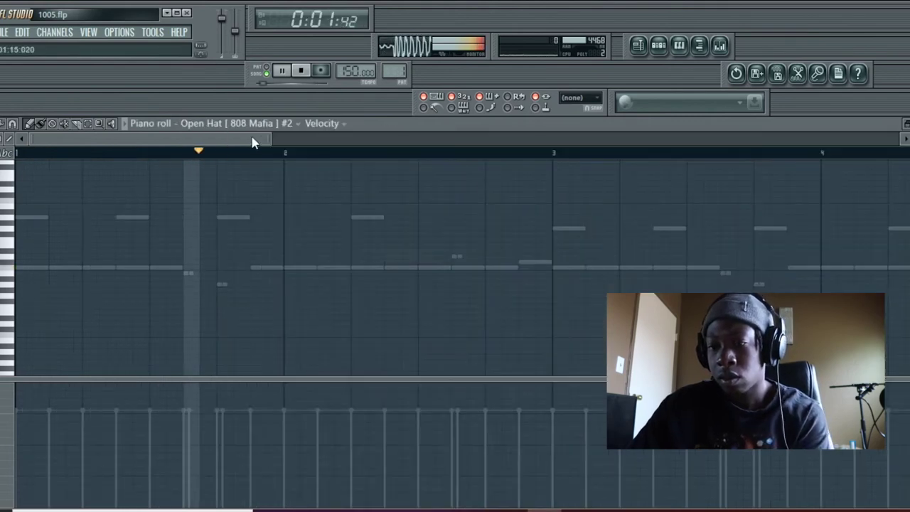
pyautogui.moveTo(273, 139); pyautogui.dragTo(897, 138)
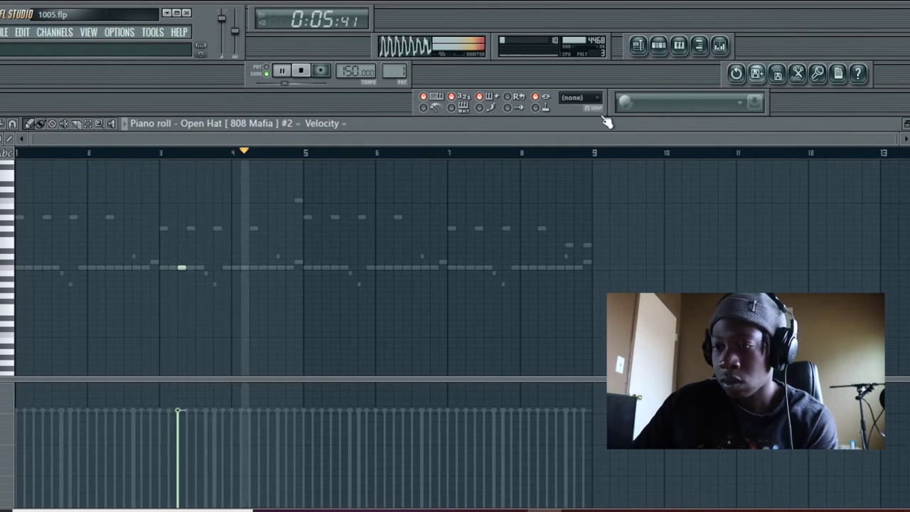
pyautogui.click(395, 267)
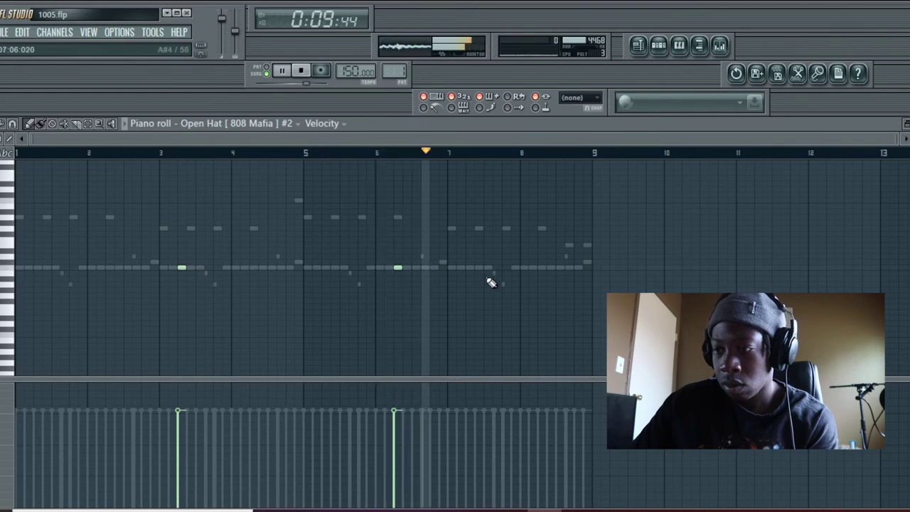
# - Lower the Insert 5 and Insert 6 volumes in the mixer to matching levels slightly below Insert 2's fader
pyautogui.click(720, 45)
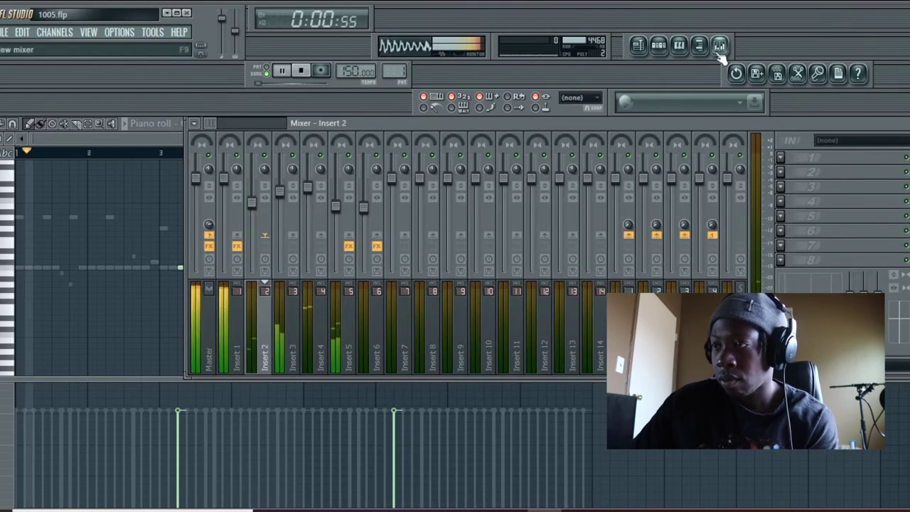
pyautogui.click(659, 45)
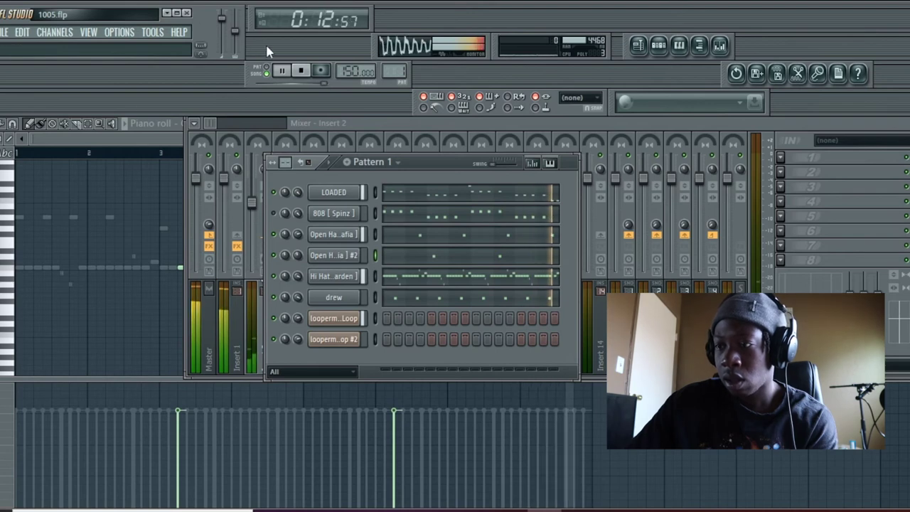
pyautogui.click(88, 32)
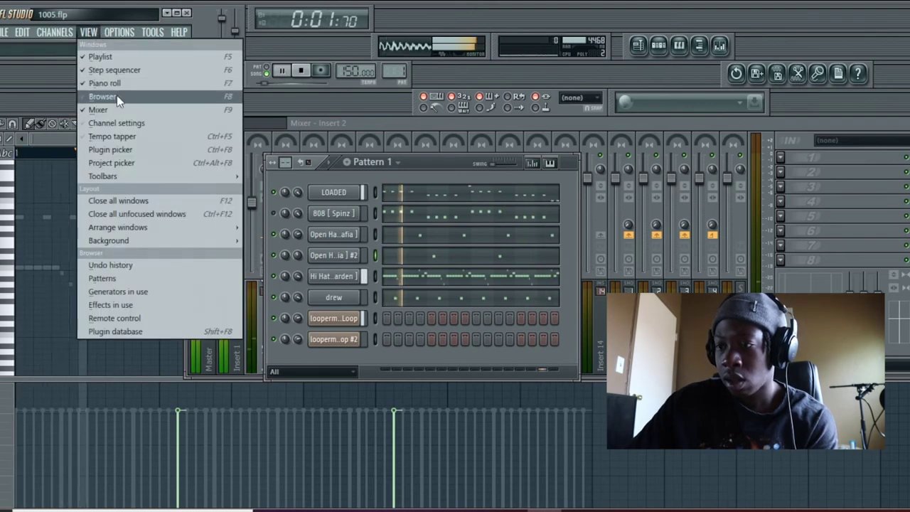
pyautogui.click(114, 95)
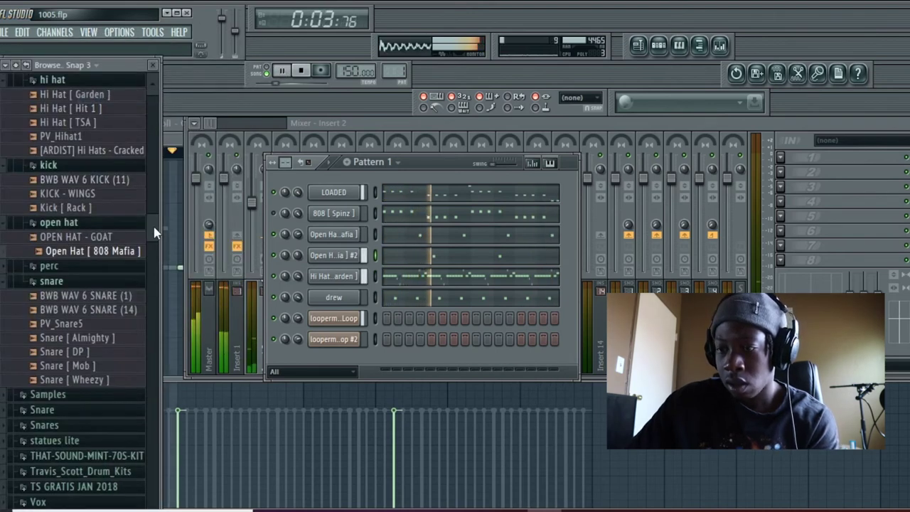
pyautogui.click(248, 318)
pyautogui.moveTo(336, 206); pyautogui.dragTo(335, 269)
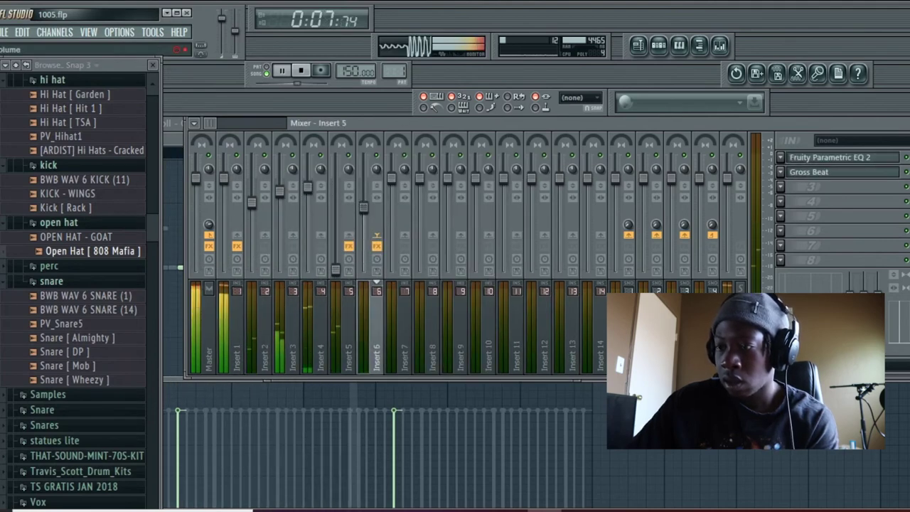
pyautogui.click(336, 270)
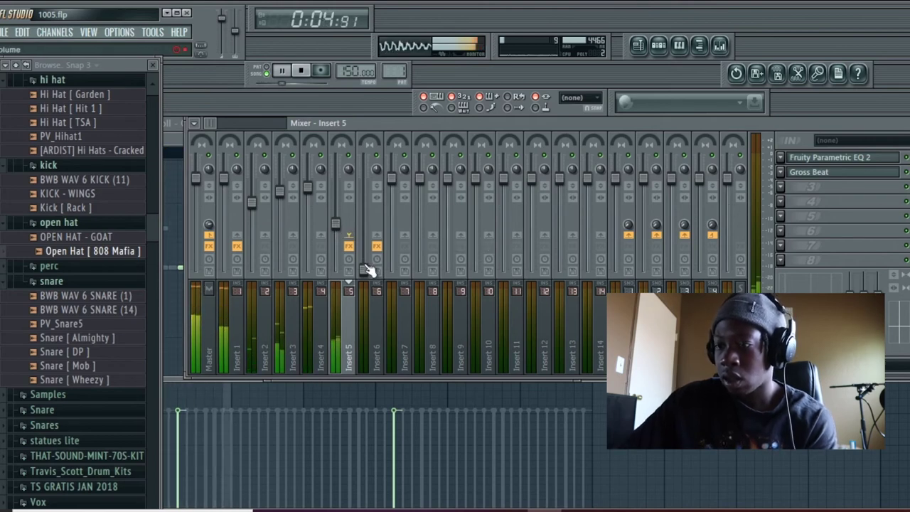
pyautogui.moveTo(365, 269); pyautogui.dragTo(363, 247)
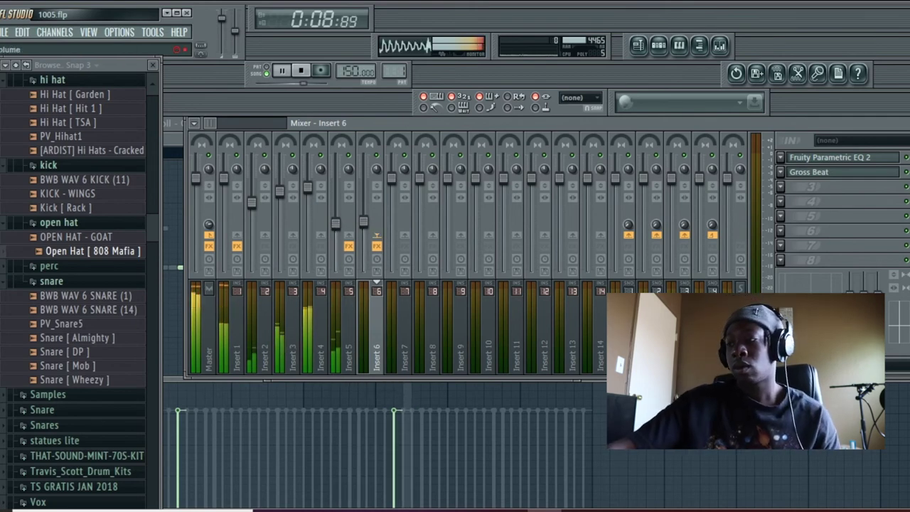
pyautogui.moveTo(335, 223); pyautogui.dragTo(335, 219)
# - Add Fruity Reeverb to effect slot 3 of Insert 5 with a decay of 6.5 sec
pyautogui.click(782, 186)
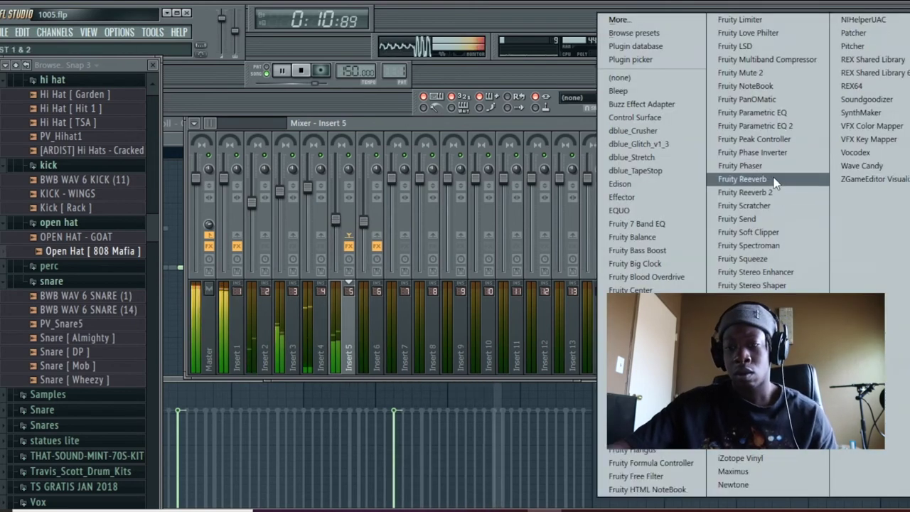
pyautogui.click(771, 179)
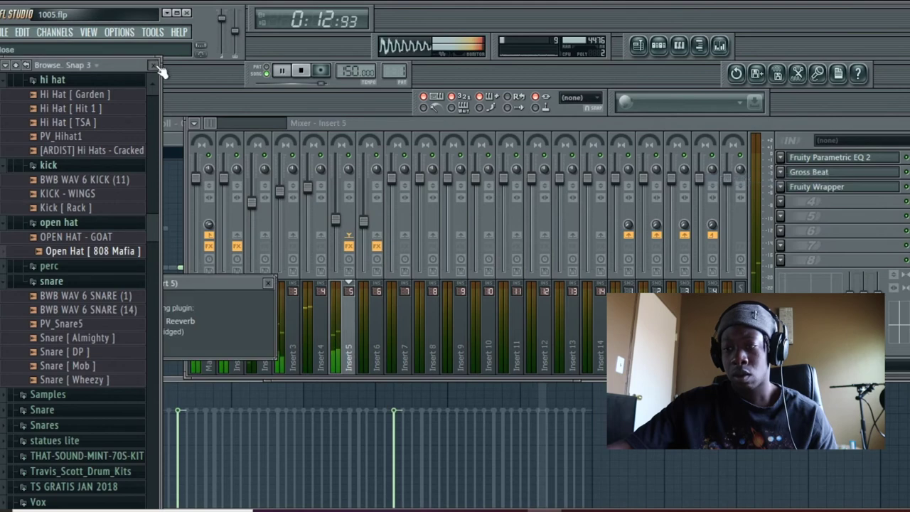
pyautogui.click(153, 62)
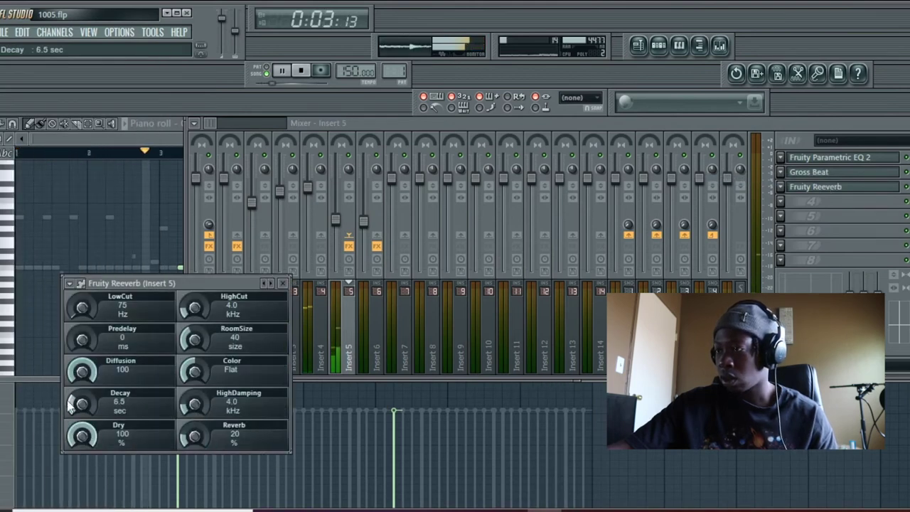
pyautogui.click(283, 283)
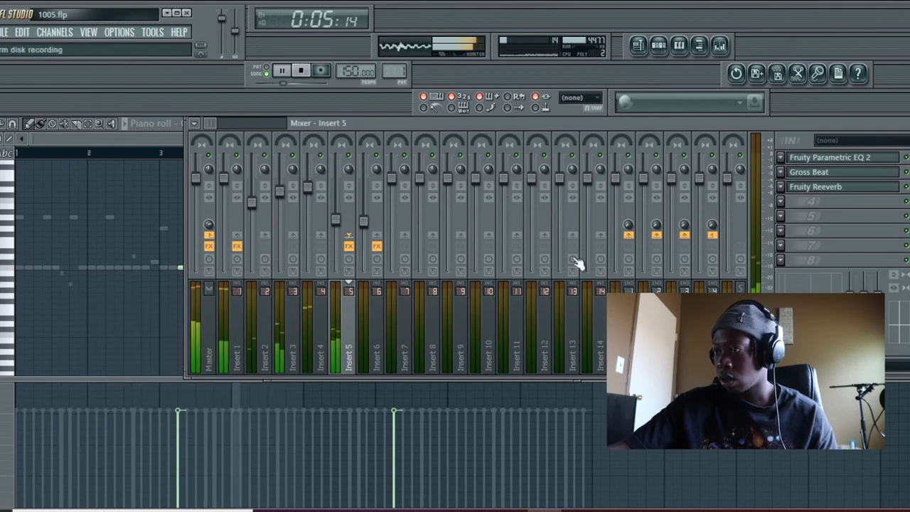
# - Add Fruity Reeverb to effect slot 3 of Insert 6 with a decay of about 3.5 sec
pyautogui.click(375, 340)
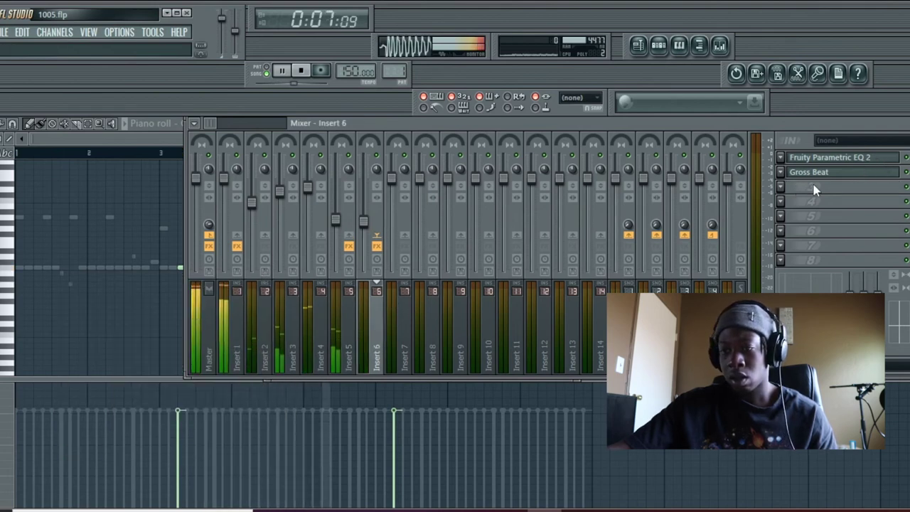
pyautogui.click(778, 188)
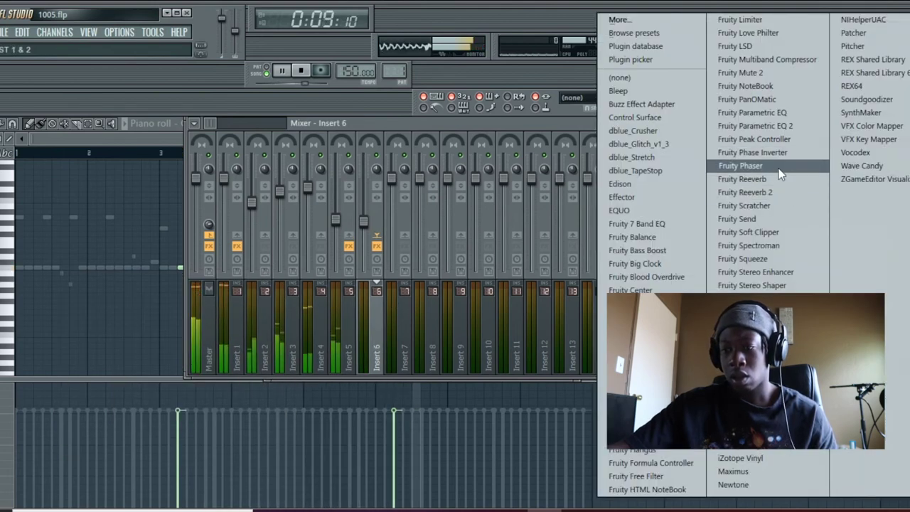
pyautogui.click(767, 178)
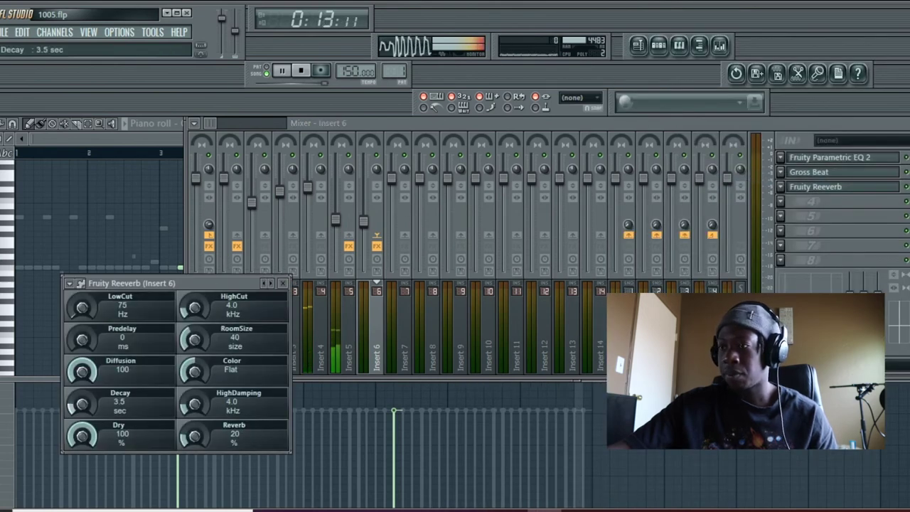
pyautogui.click(283, 283)
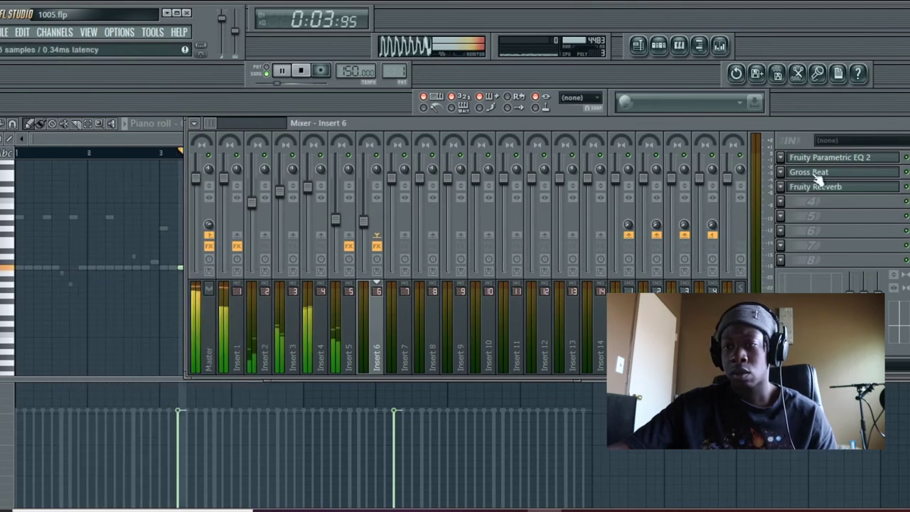
# - Add the KYLE BEATS ANDROMEDA - KICK 4 sample as a channel above LOADED in Pattern 1 and set its mixer track
pyautogui.click(658, 44)
pyautogui.click(637, 45)
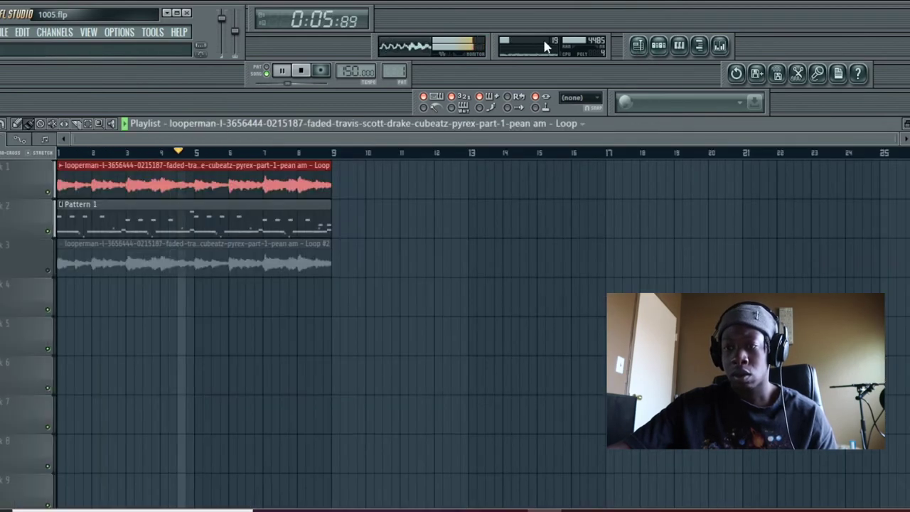
pyautogui.click(658, 45)
pyautogui.click(86, 33)
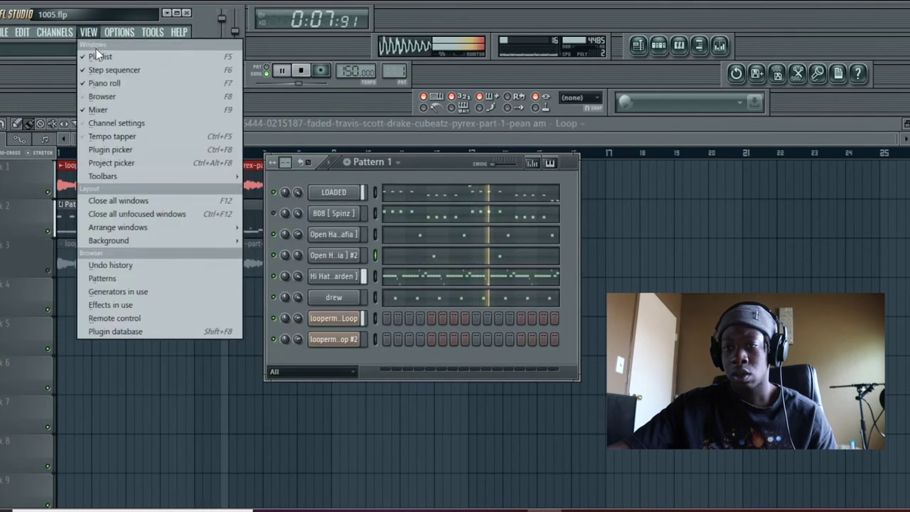
pyautogui.click(109, 98)
pyautogui.scroll(5, 103, 302)
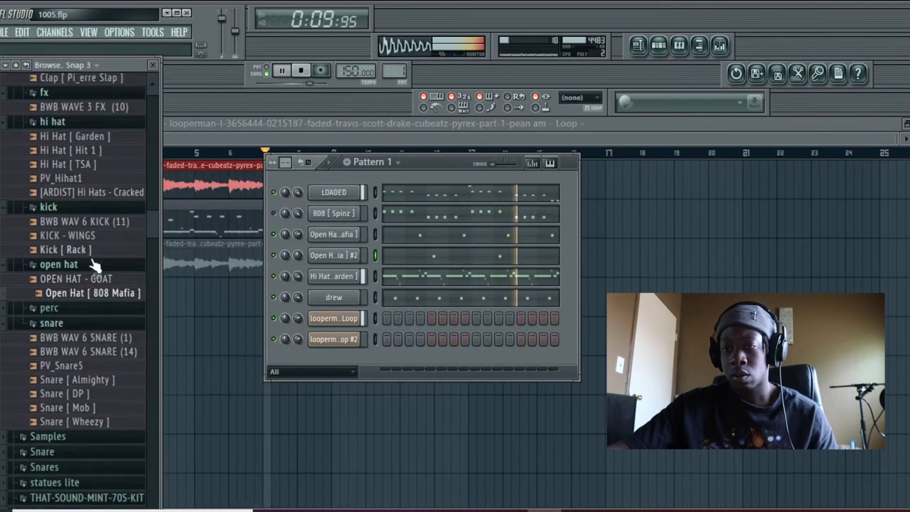
pyautogui.moveTo(150, 225); pyautogui.dragTo(166, 142)
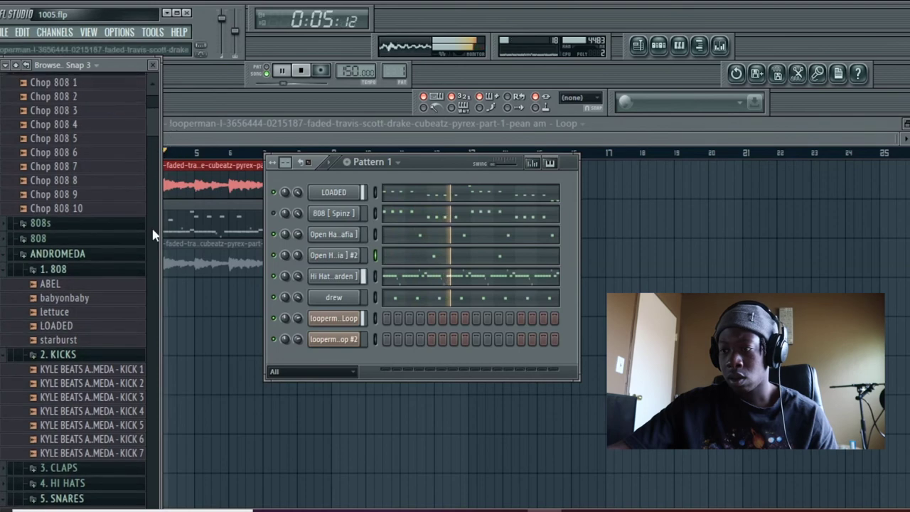
pyautogui.click(119, 412)
pyautogui.moveTo(121, 418); pyautogui.dragTo(329, 180)
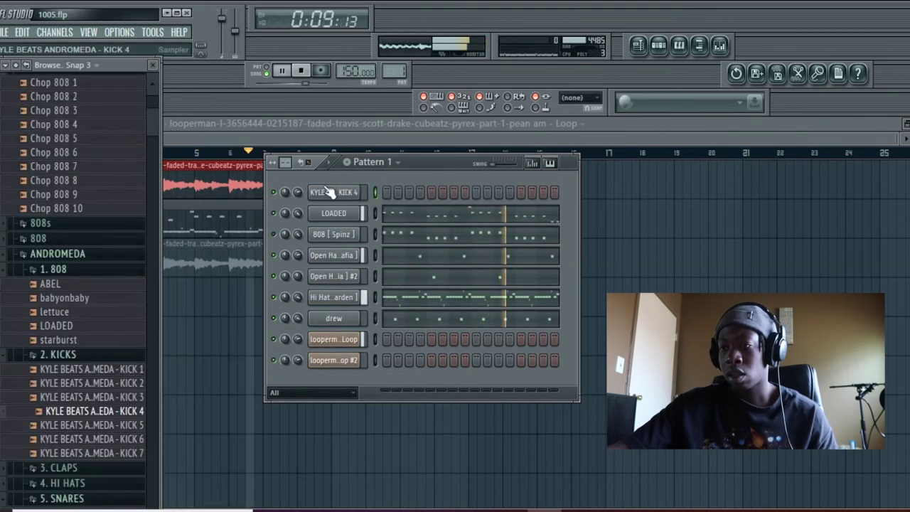
pyautogui.click(320, 192)
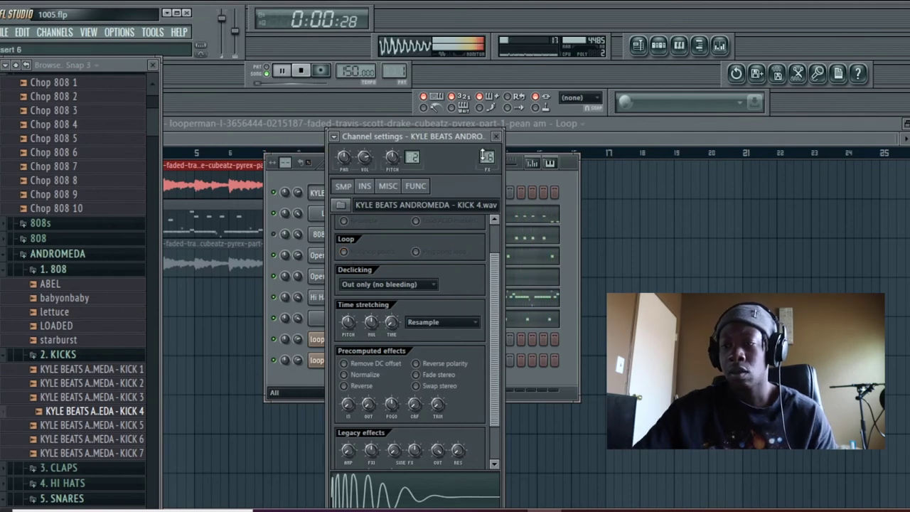
pyautogui.click(498, 138)
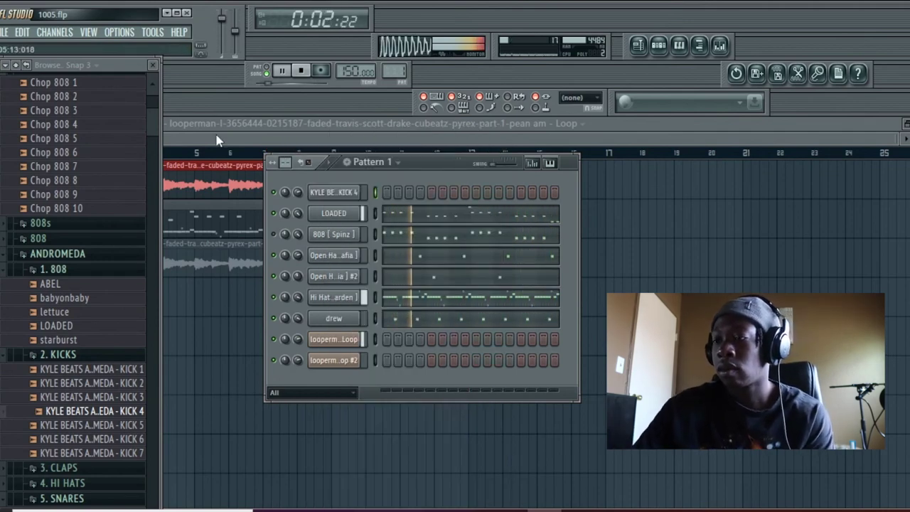
# - Close the browser and step sequencer, mute playlist track 1 and unmute track 3 holding the looperman Loop #2 clip
pyautogui.click(156, 66)
pyautogui.press('F6')
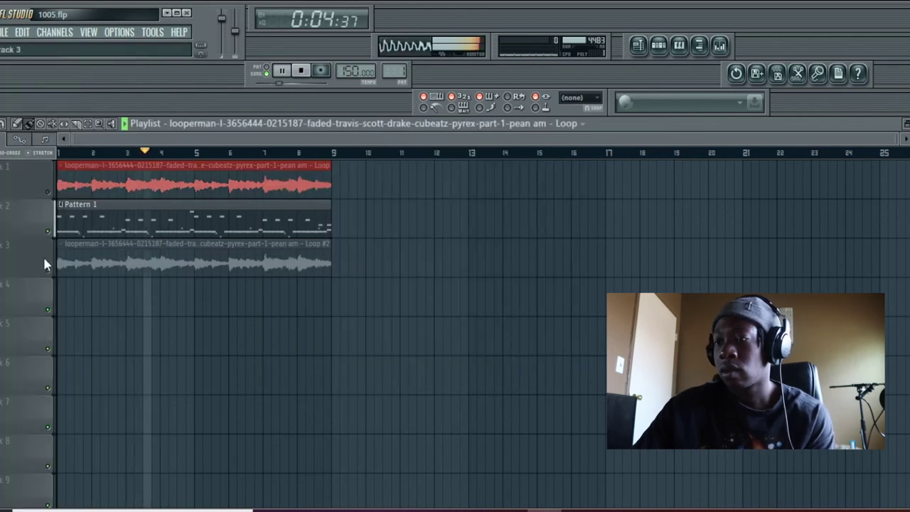
pyautogui.click(50, 270)
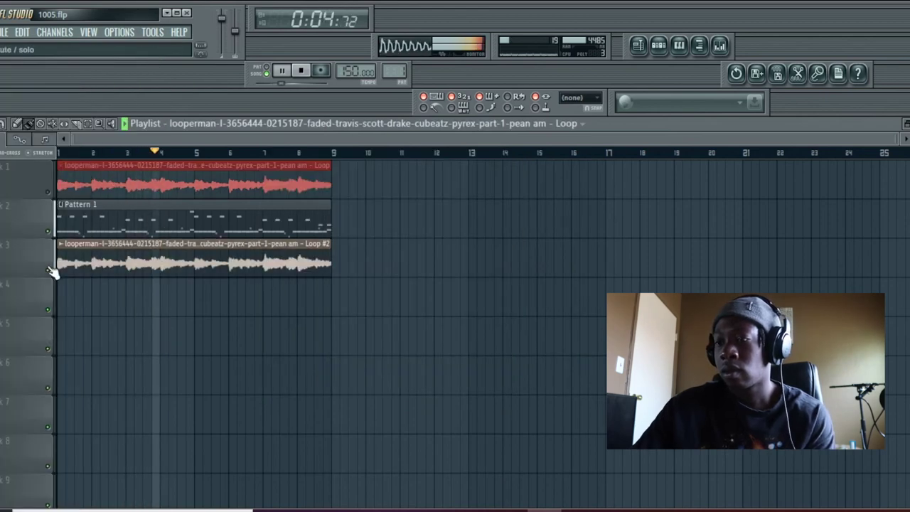
# - Place C5 kick notes at step 1 of bars 1 and 3 and step 5 of bar 4 in the KICK 4 piano roll
pyautogui.click(723, 50)
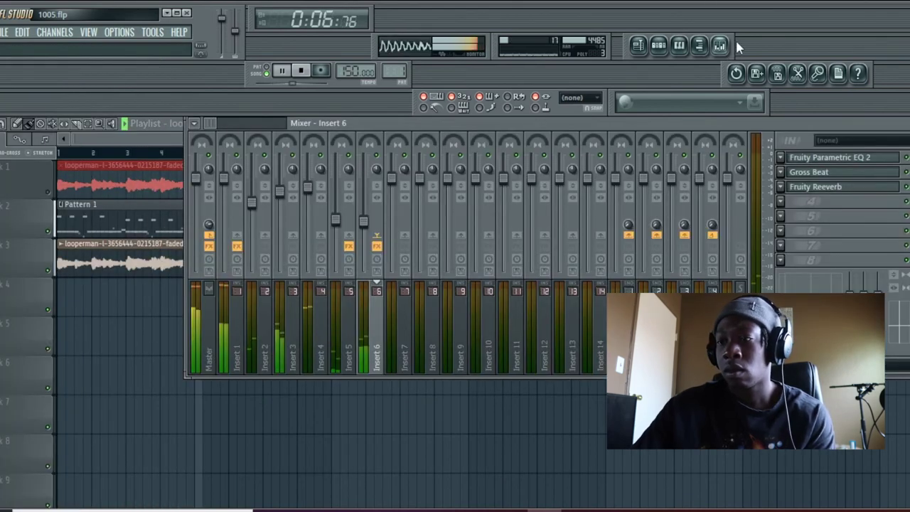
pyautogui.click(661, 46)
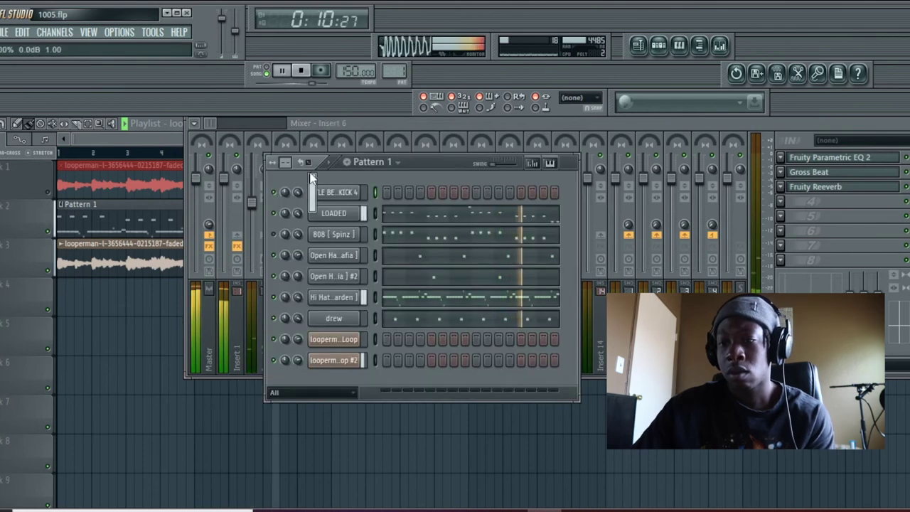
pyautogui.rightClick(357, 196)
pyautogui.click(375, 191)
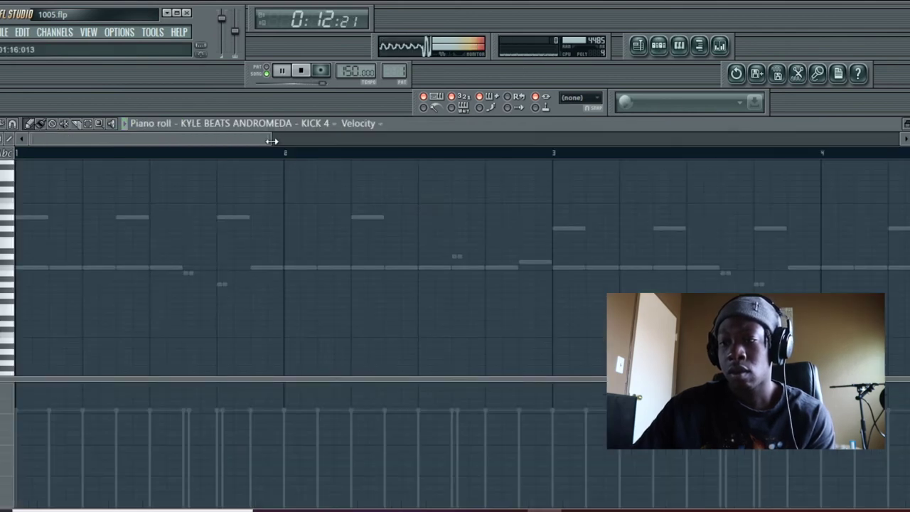
pyautogui.moveTo(272, 141); pyautogui.dragTo(898, 140)
pyautogui.click(19, 268)
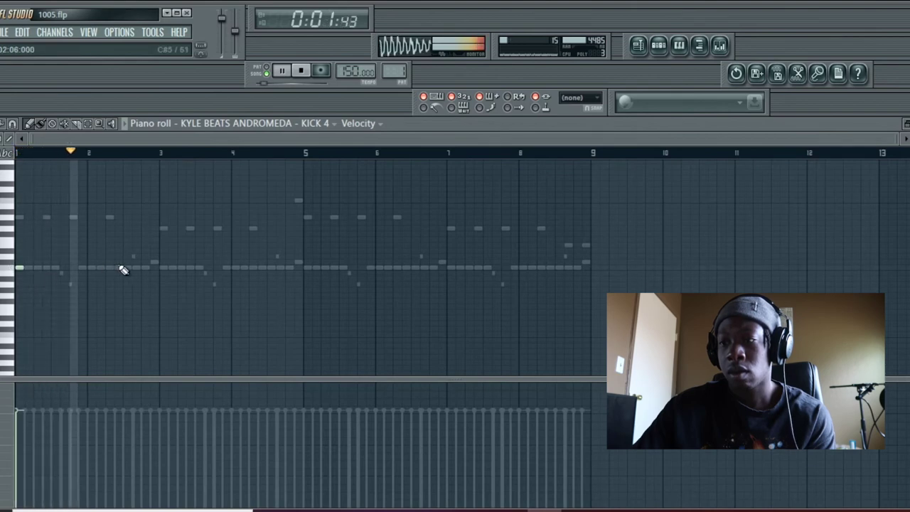
pyautogui.click(163, 267)
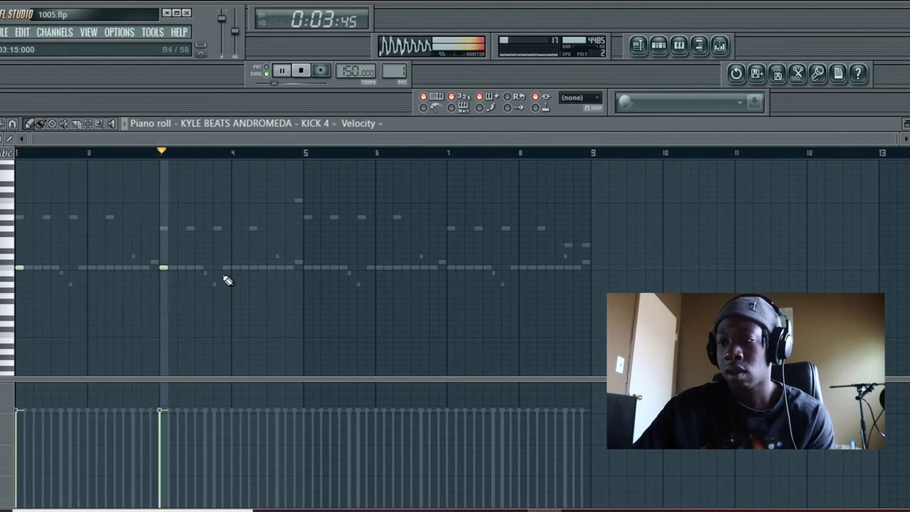
pyautogui.click(252, 267)
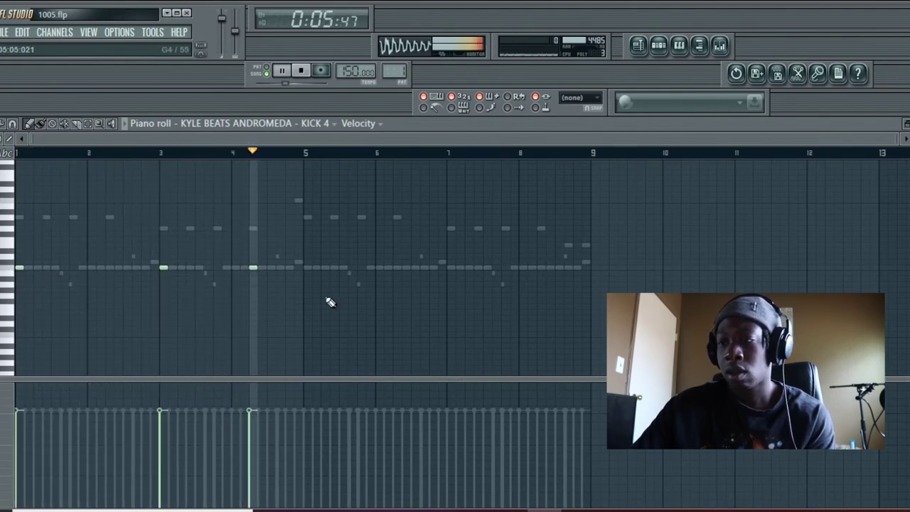
# - Add C5 kick notes at step 1 of bars 5 and 7 and at step 5 of bars 6 and 8
pyautogui.click(307, 267)
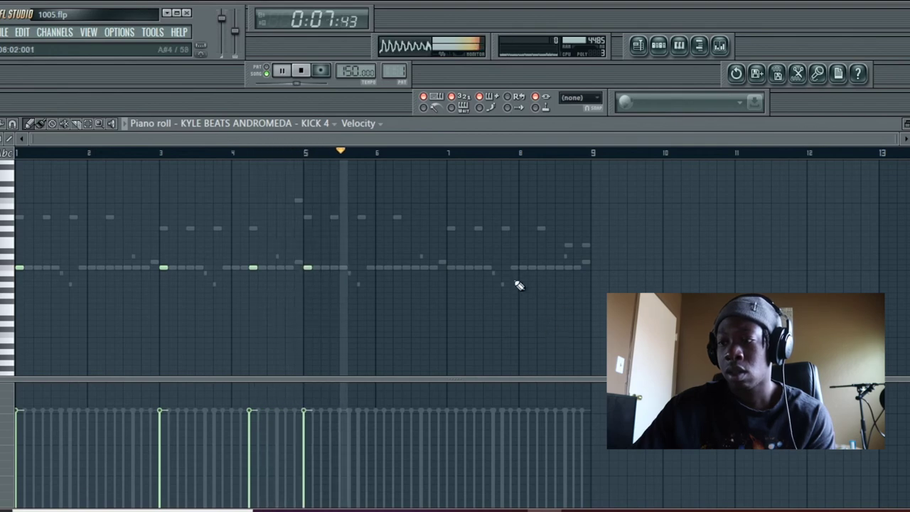
pyautogui.click(398, 268)
pyautogui.click(452, 269)
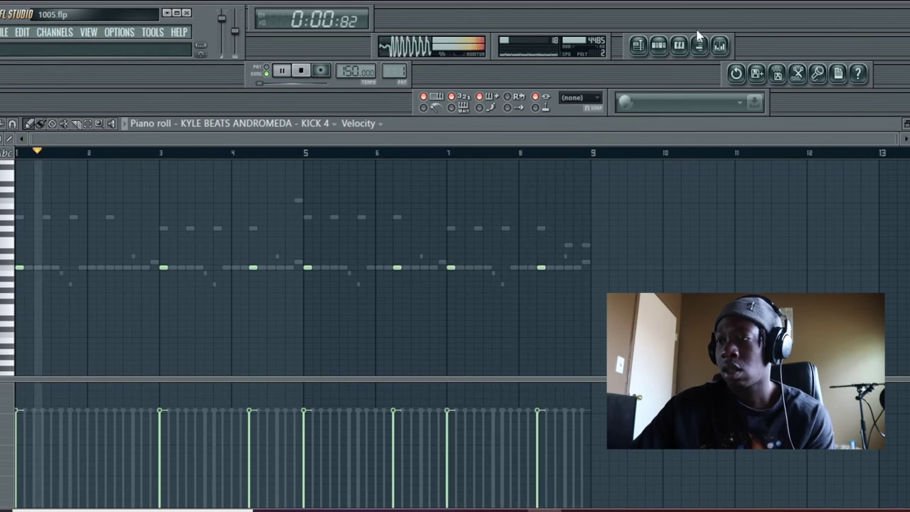
# - Check the KICK 4 channel's settings and mixer track assignment, and compare the track levels in the mixer
pyautogui.click(660, 47)
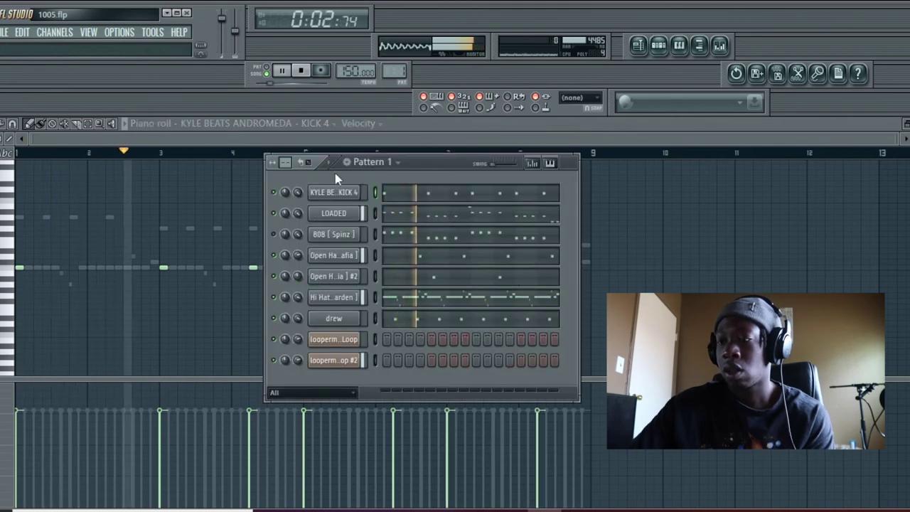
pyautogui.click(719, 44)
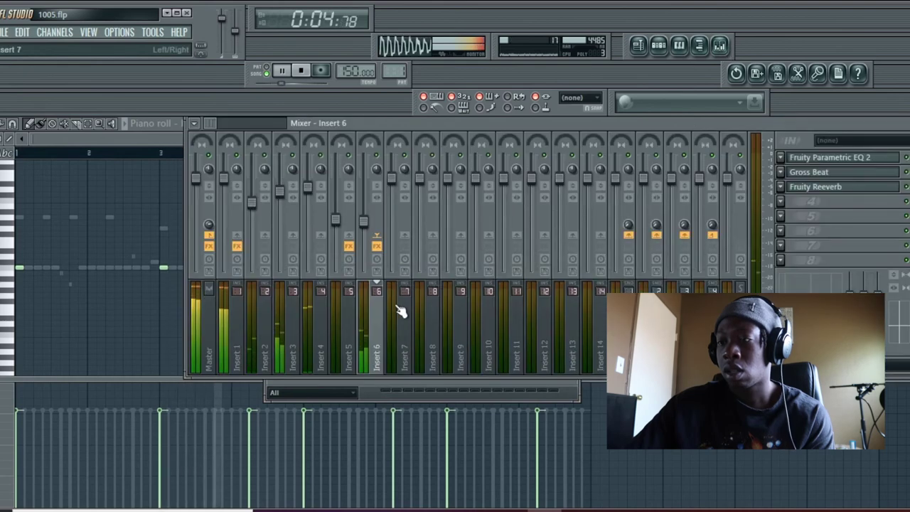
pyautogui.click(659, 46)
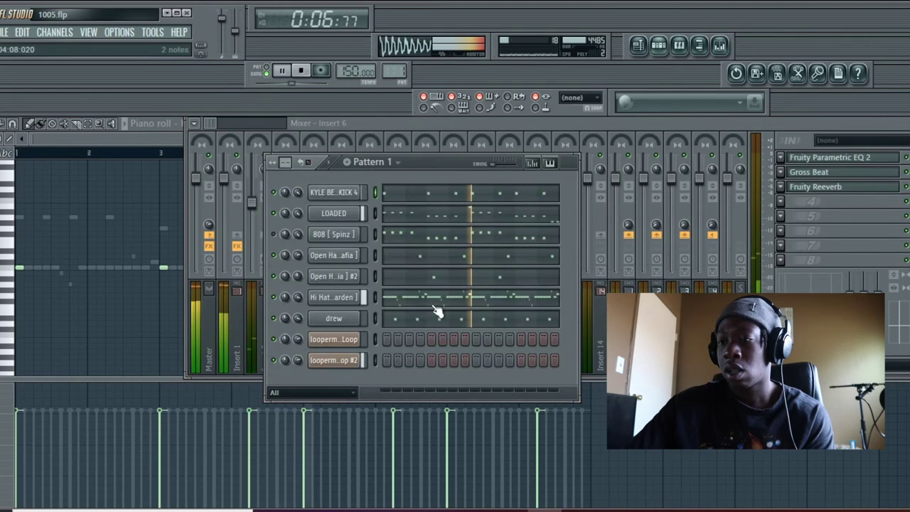
pyautogui.click(344, 191)
pyautogui.scroll(1, 481, 155)
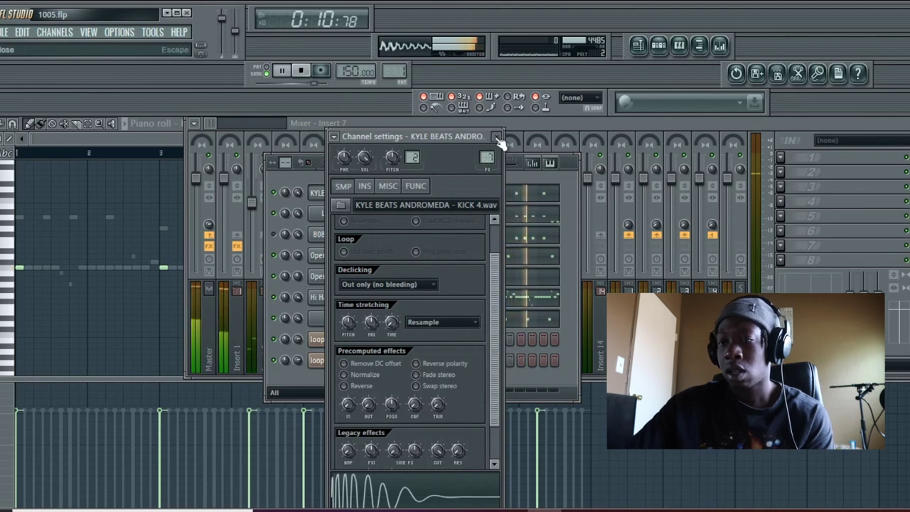
pyautogui.click(498, 137)
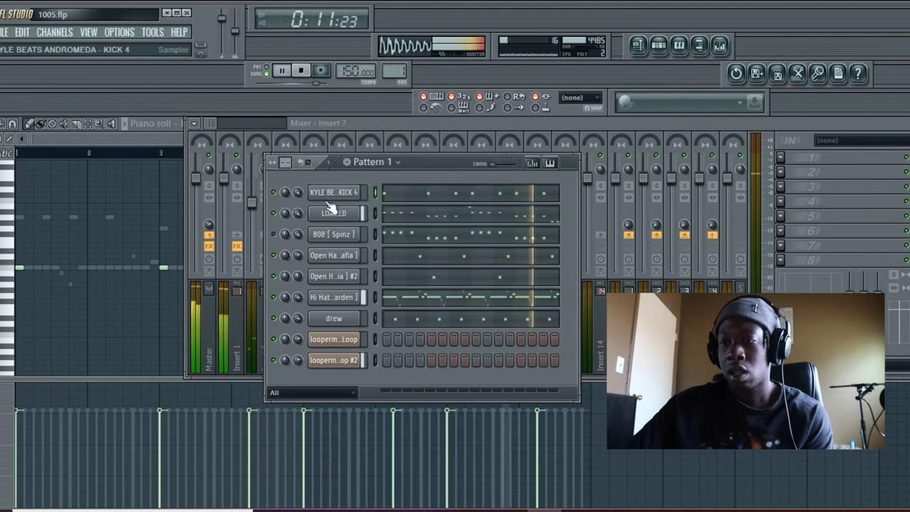
pyautogui.click(251, 284)
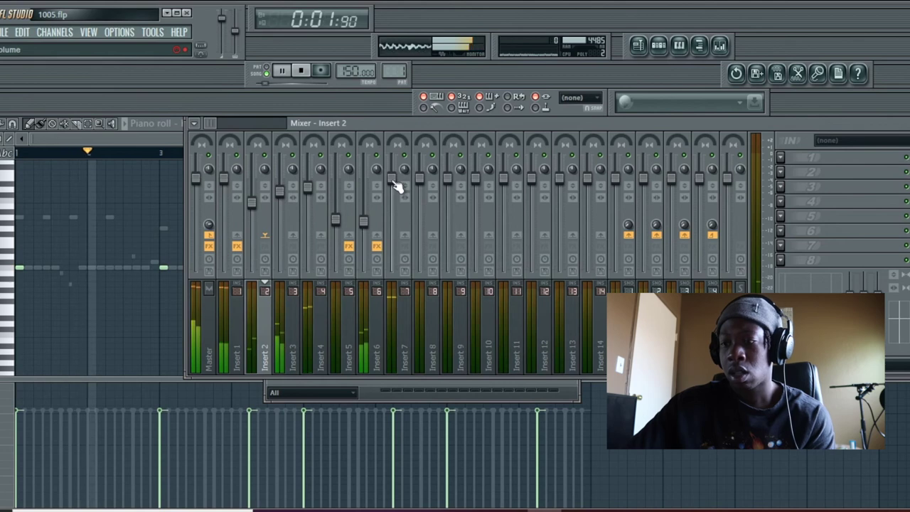
# - Add C5 kick notes at step 13 of bars 1, 5 and 7 in the KICK 4 piano roll
pyautogui.click(160, 147)
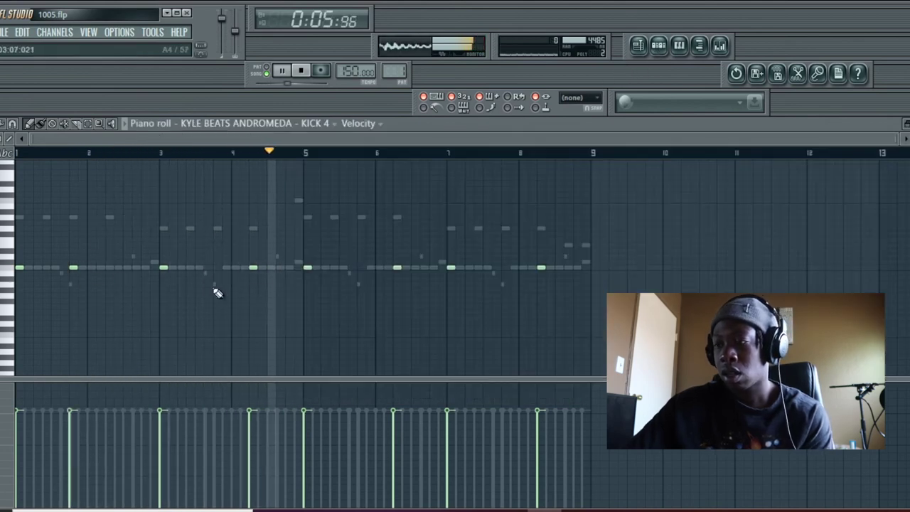
pyautogui.click(360, 268)
pyautogui.click(503, 268)
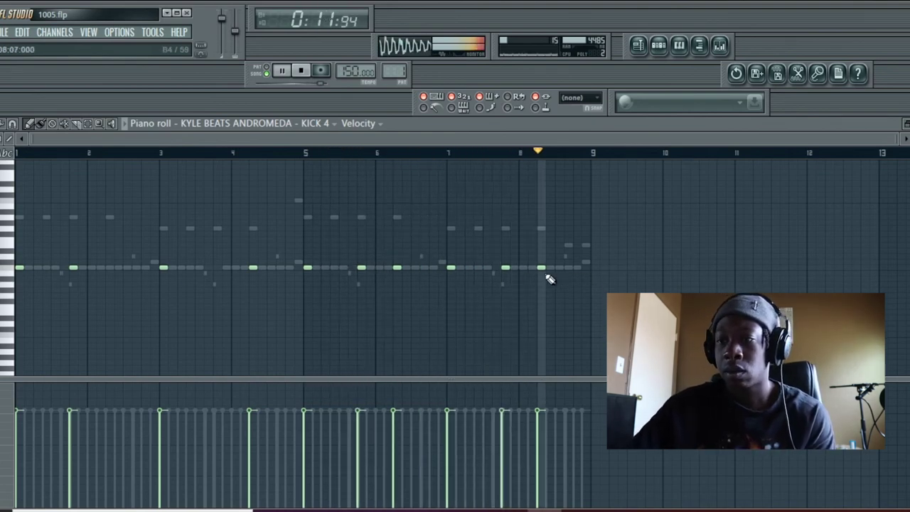
# - Replace the kick channel's sample with KYLE BEATS ANDROMEDA - KICK 3 from the browser and close the step sequencer
pyautogui.click(670, 48)
pyautogui.click(89, 32)
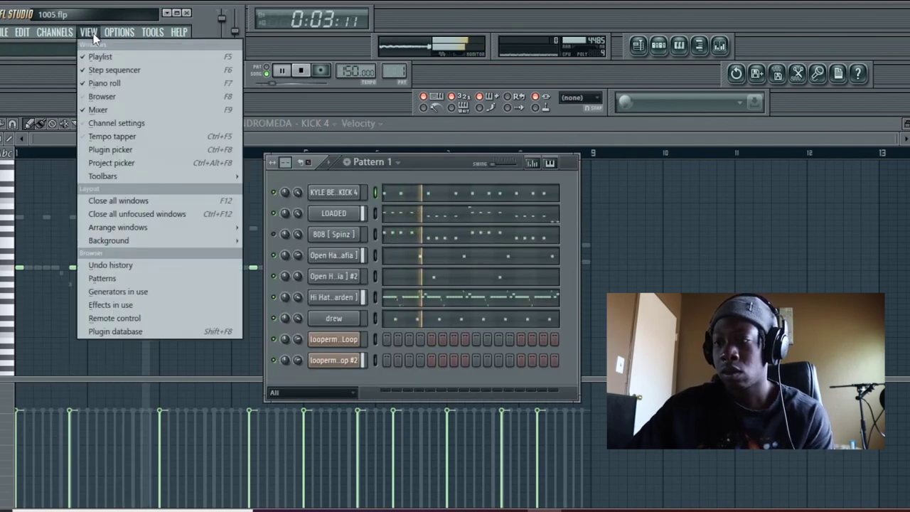
pyautogui.click(110, 97)
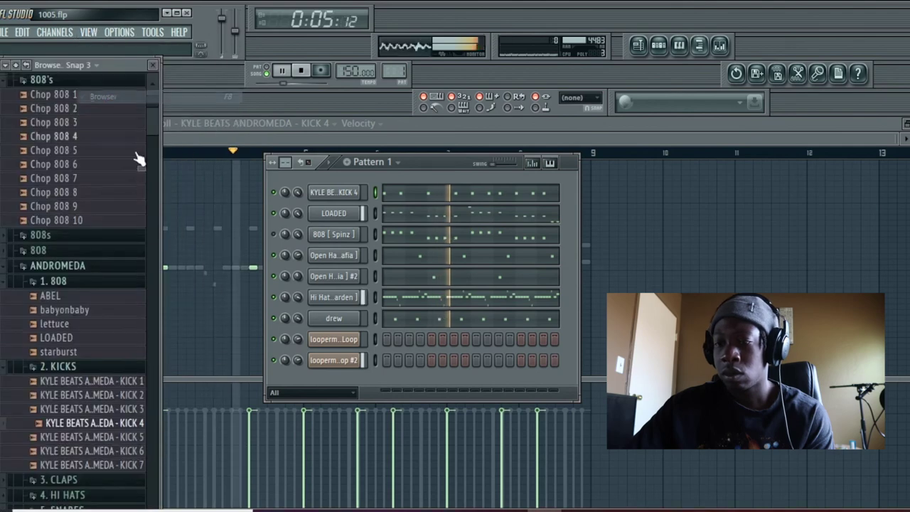
pyautogui.scroll(-1, 106, 415)
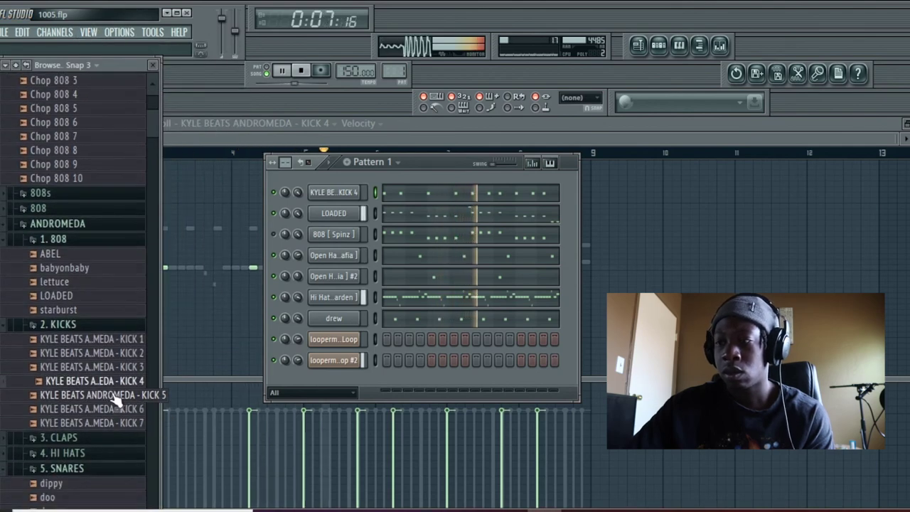
pyautogui.moveTo(121, 399); pyautogui.dragTo(325, 186)
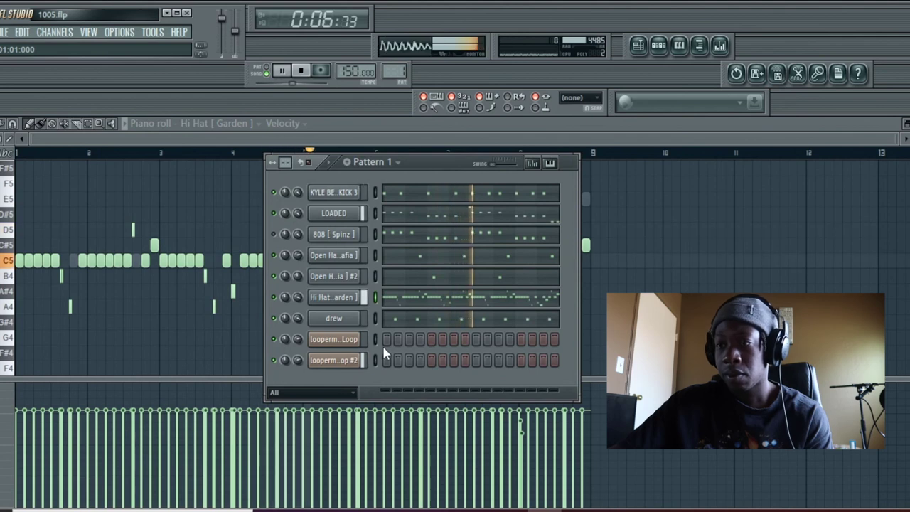
pyautogui.click(266, 140)
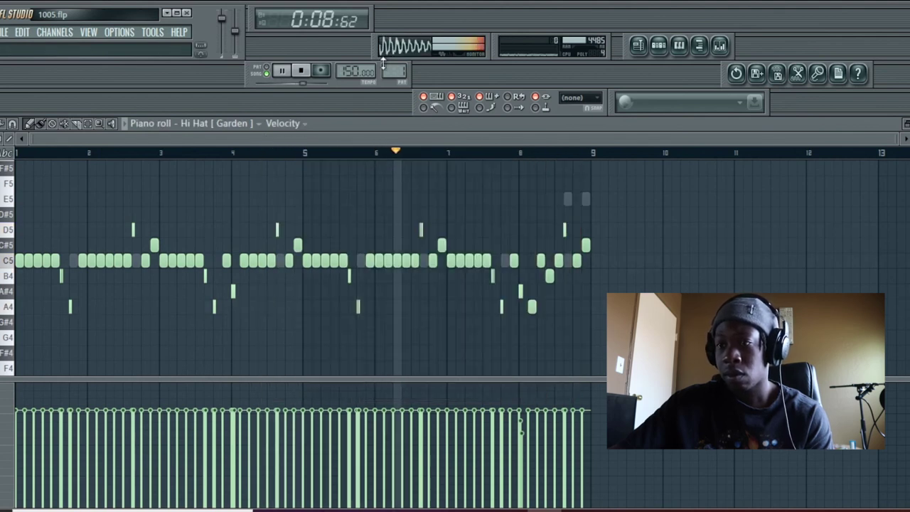
# - Try a lower and a higher master pitch during playback and reset it to its default
pyautogui.moveTo(241, 37); pyautogui.dragTo(241, 46)
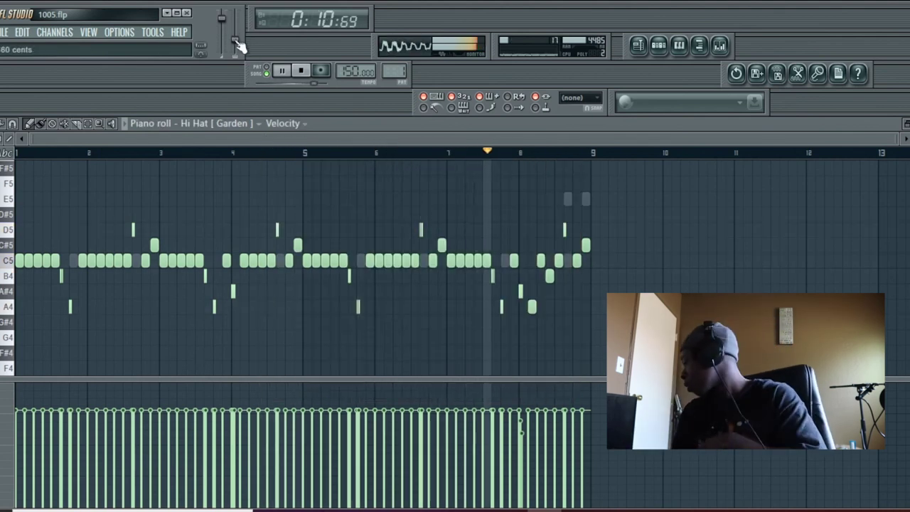
pyautogui.rightClick(238, 42)
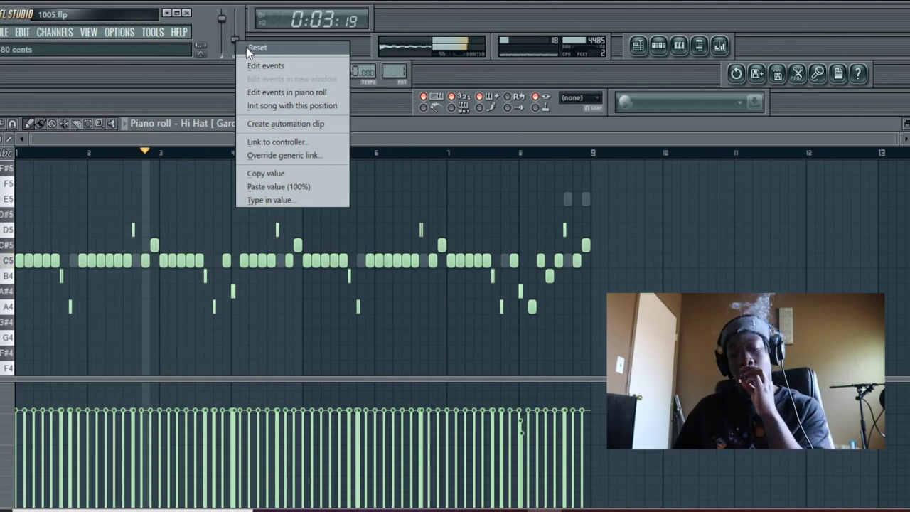
pyautogui.click(240, 44)
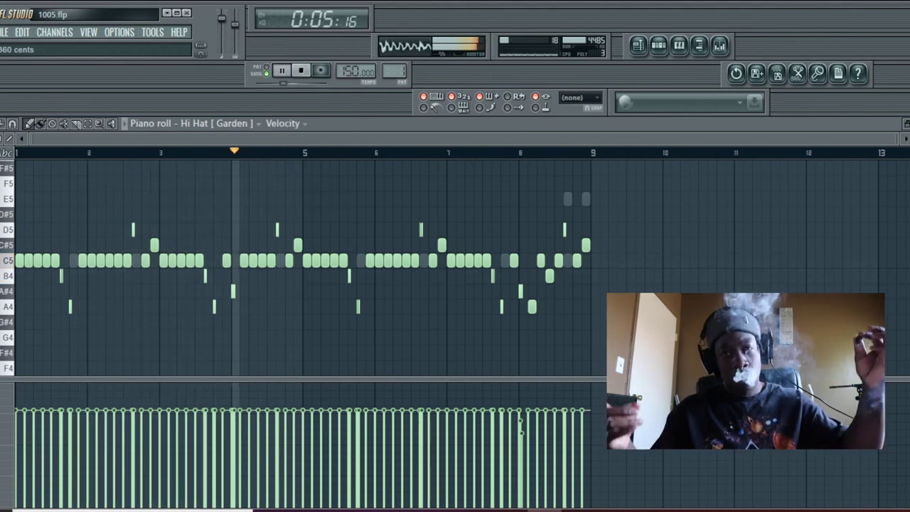
pyautogui.moveTo(238, 41); pyautogui.dragTo(238, 27)
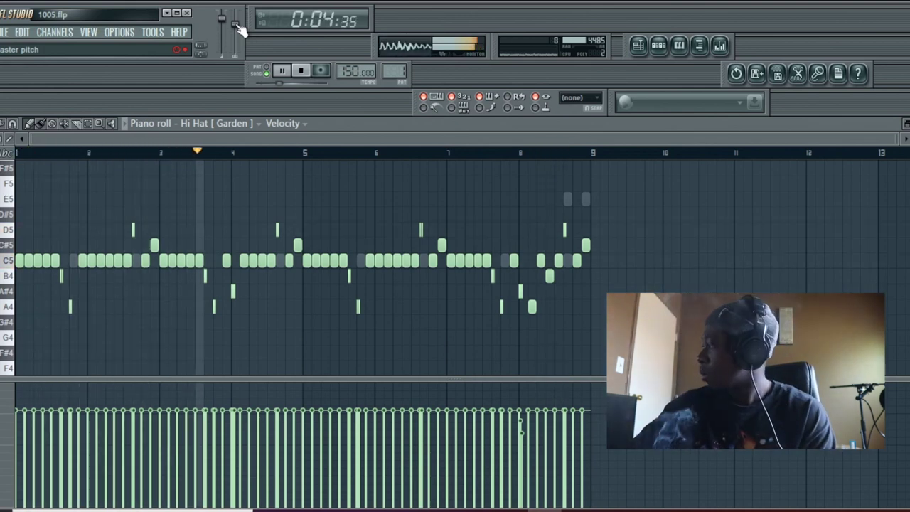
pyautogui.rightClick(239, 27)
pyautogui.click(255, 31)
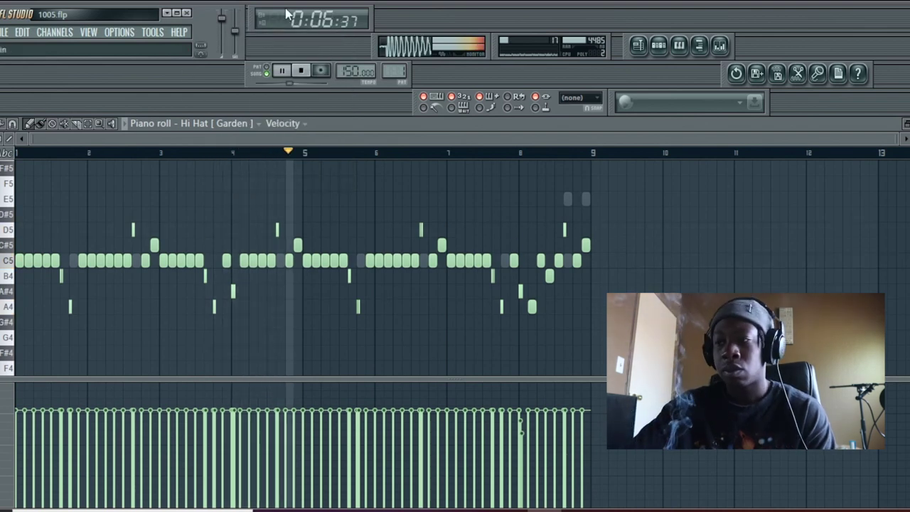